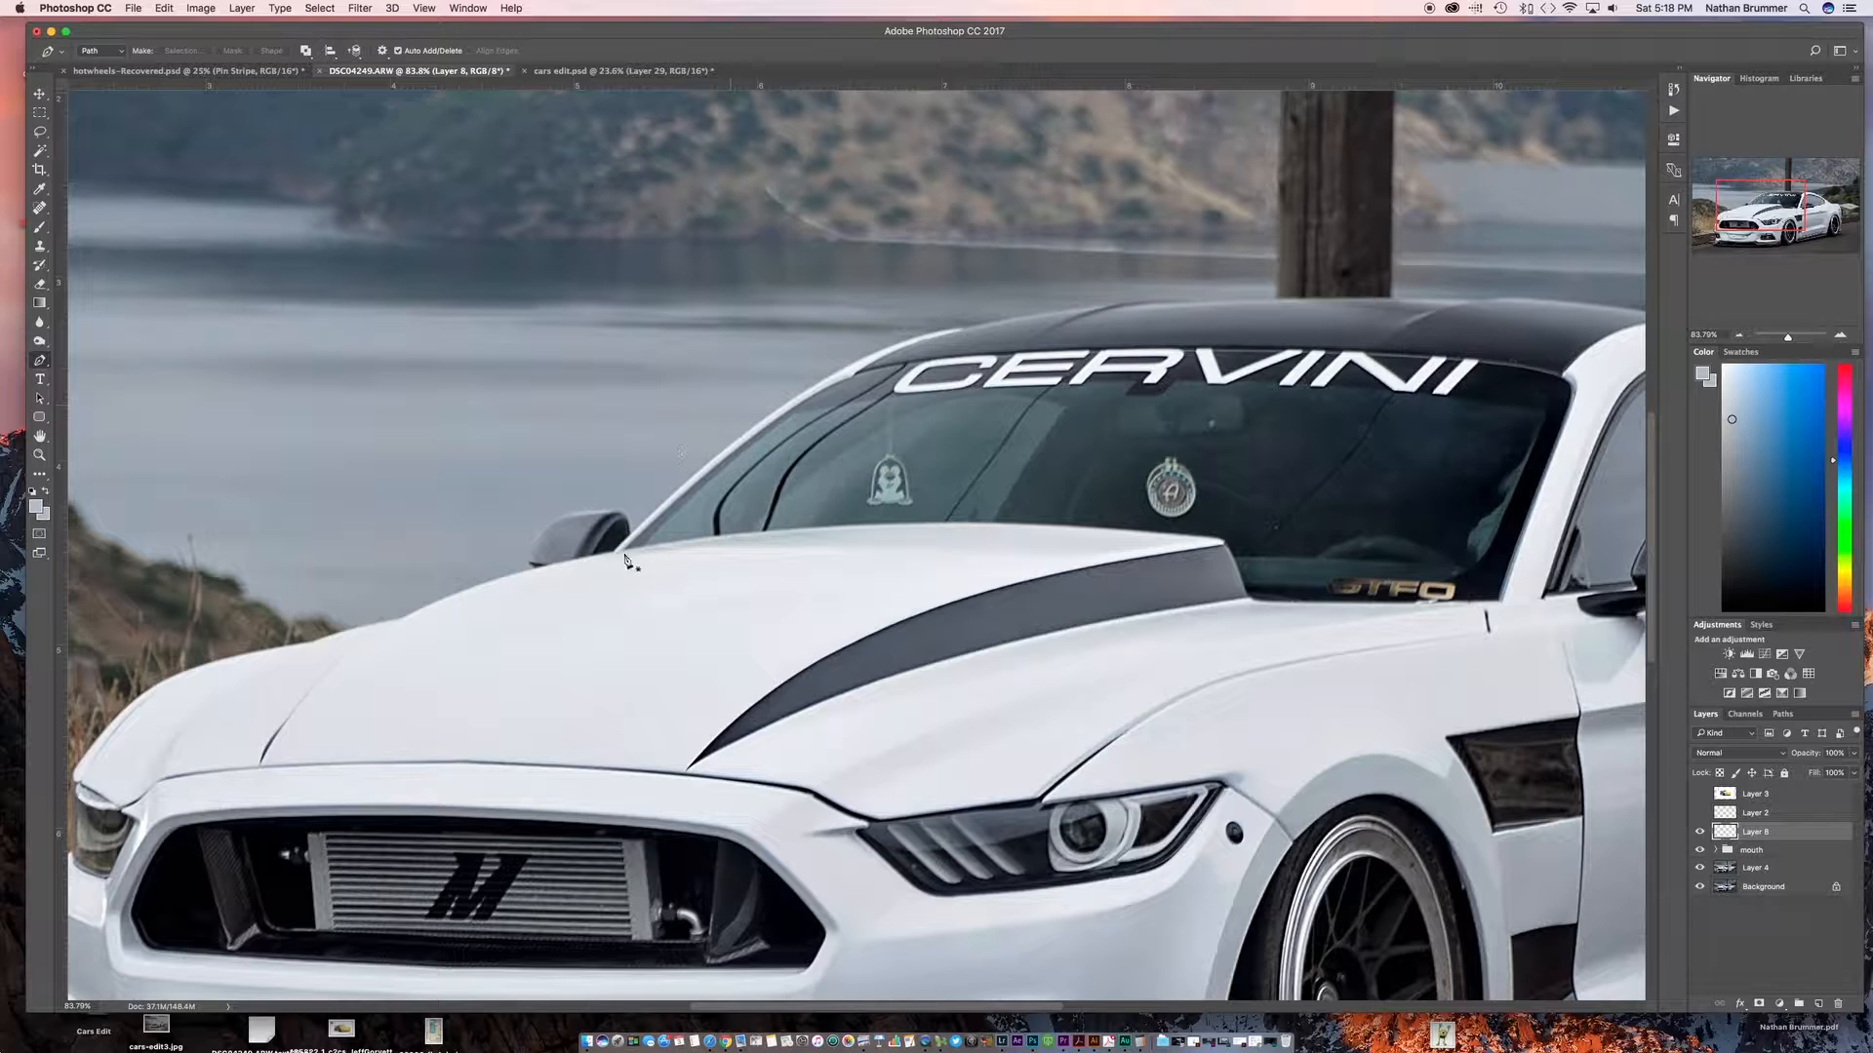
Trace a closed Pen tool path around the white Mustang's windshield, following the roof edge, pillars and hood line
{"action": "left_click", "coordinate": [624, 545]}
{"action": "left_click_drag", "start_coordinate": [805, 402], "coordinate": [829, 385]}
{"action": "left_click", "coordinate": [854, 375]}
{"action": "left_click_drag", "start_coordinate": [1031, 352], "coordinate": [1129, 349]}
{"action": "left_click_drag", "start_coordinate": [1271, 349], "coordinate": [1344, 349]}
{"action": "left_click", "coordinate": [1498, 363]}
{"action": "left_click", "coordinate": [1570, 382]}
{"action": "left_click", "coordinate": [1501, 602]}
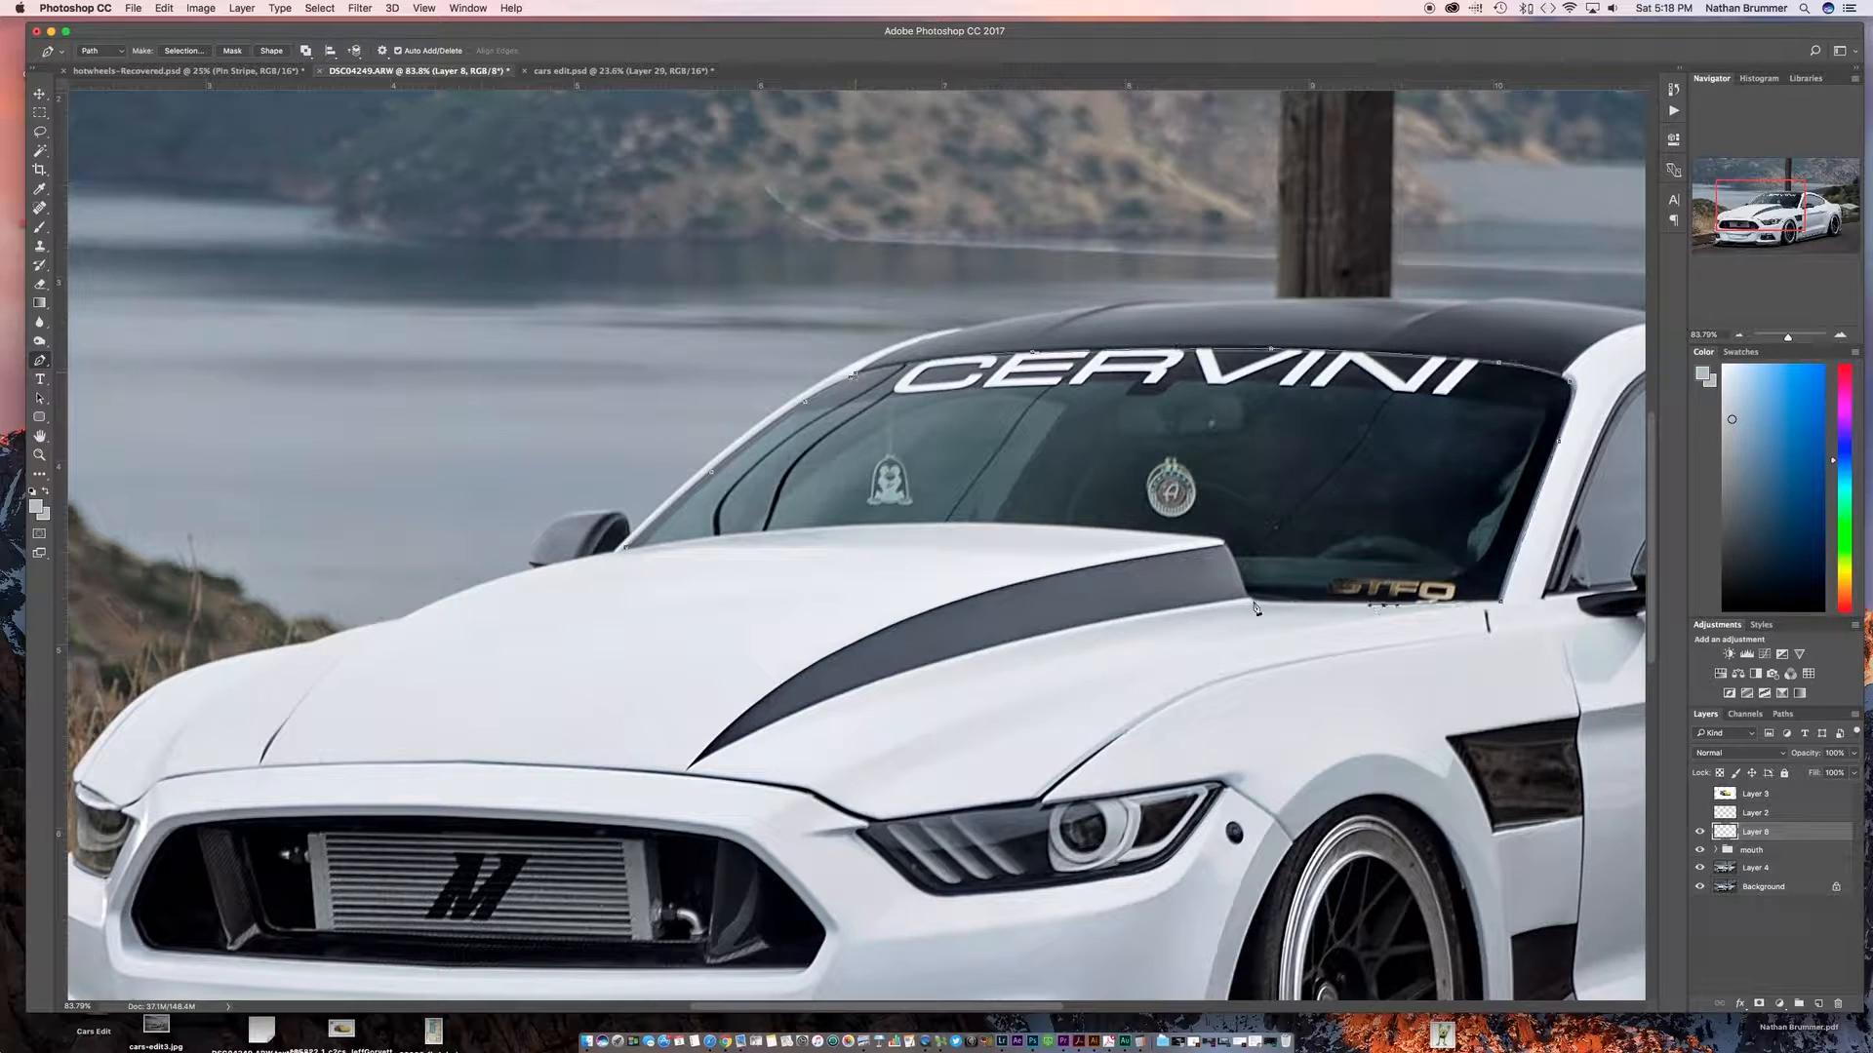
{"action": "left_click", "coordinate": [627, 536]}
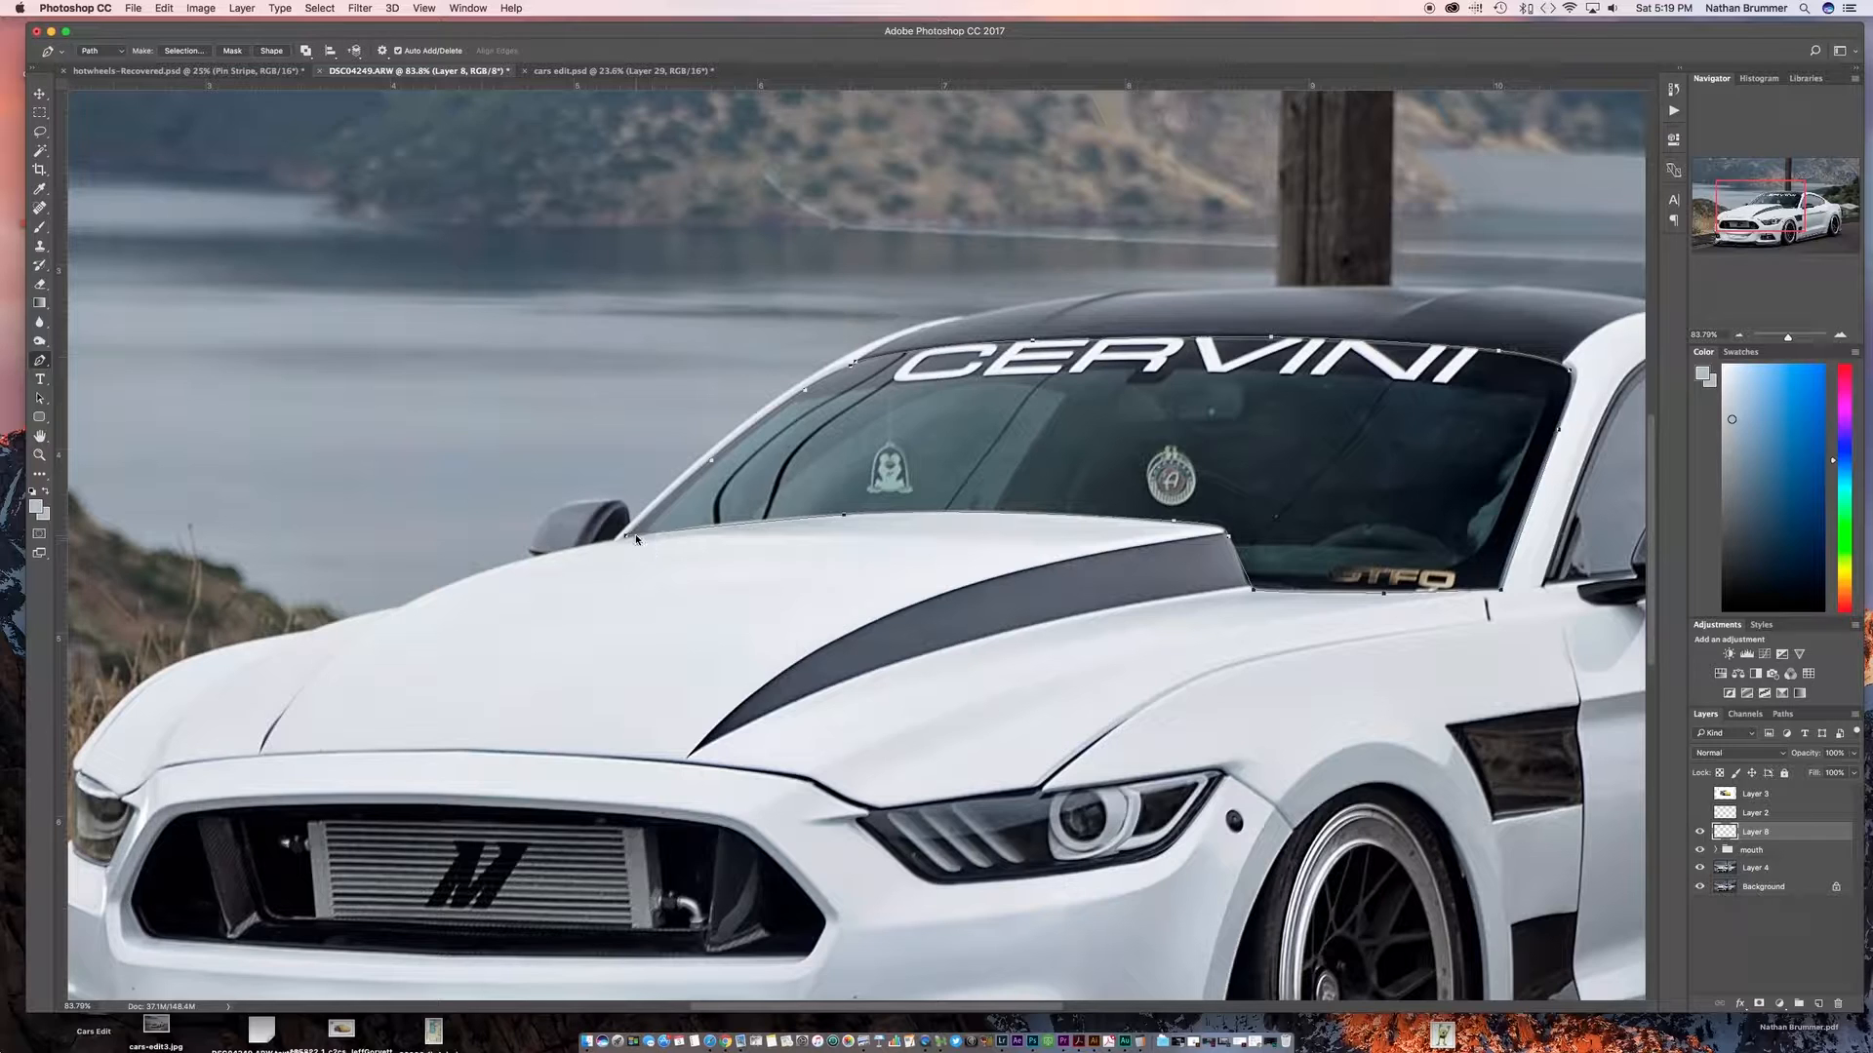
Convert the windshield path into a new anti-aliased selection with a 0-pixel feather radius
{"action": "right_click", "coordinate": [642, 537]}
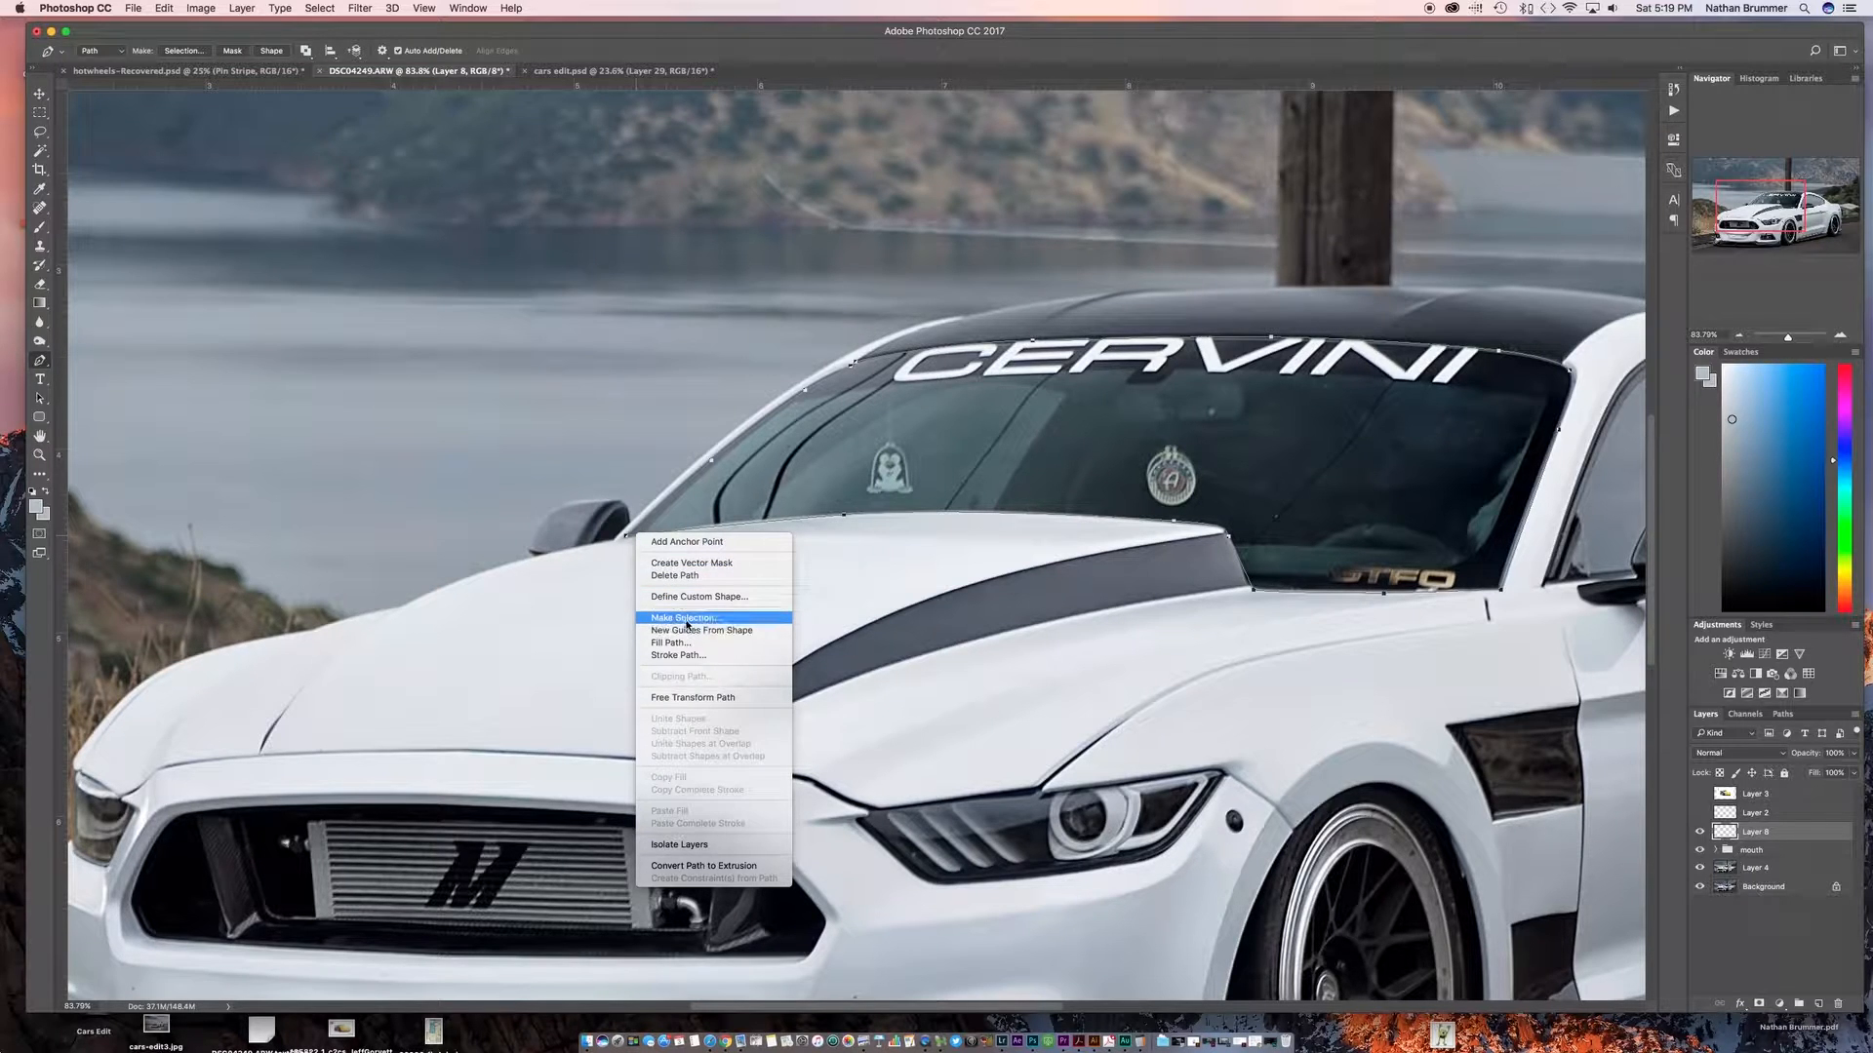
{"action": "left_click", "coordinate": [686, 618]}
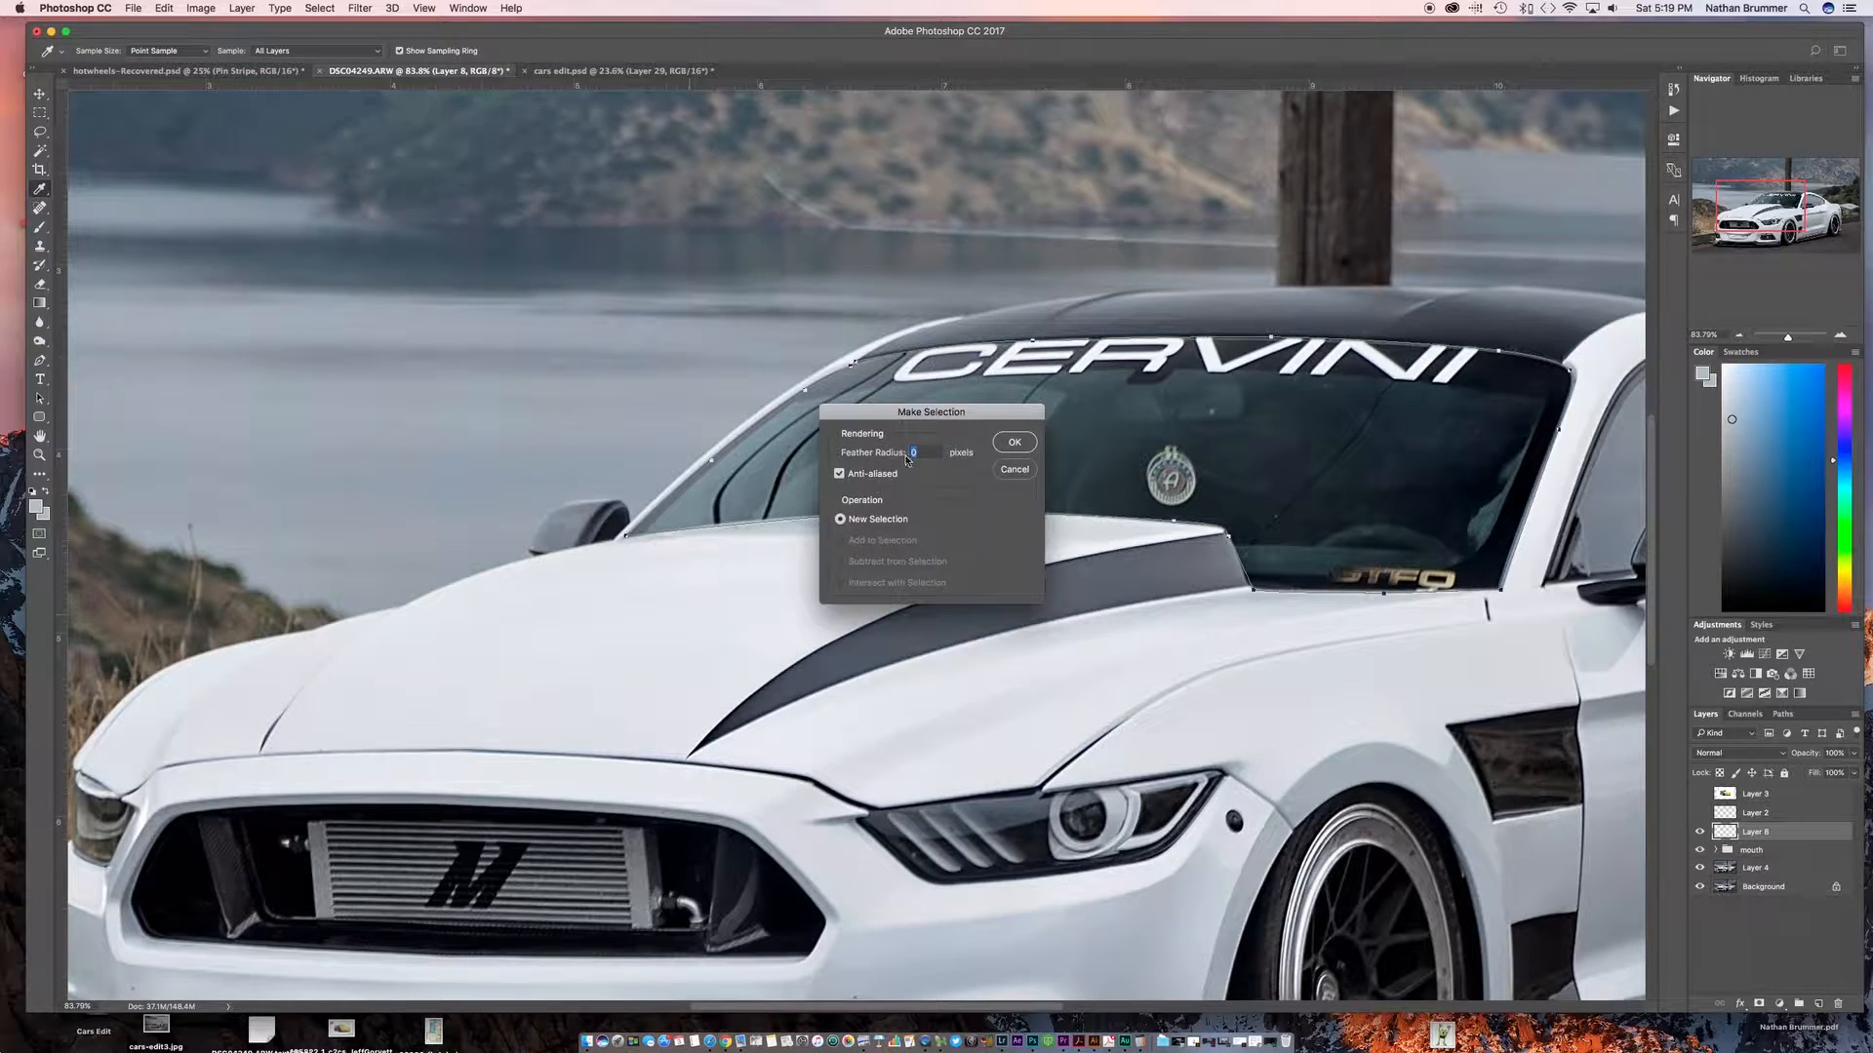
{"action": "left_click", "coordinate": [1013, 443]}
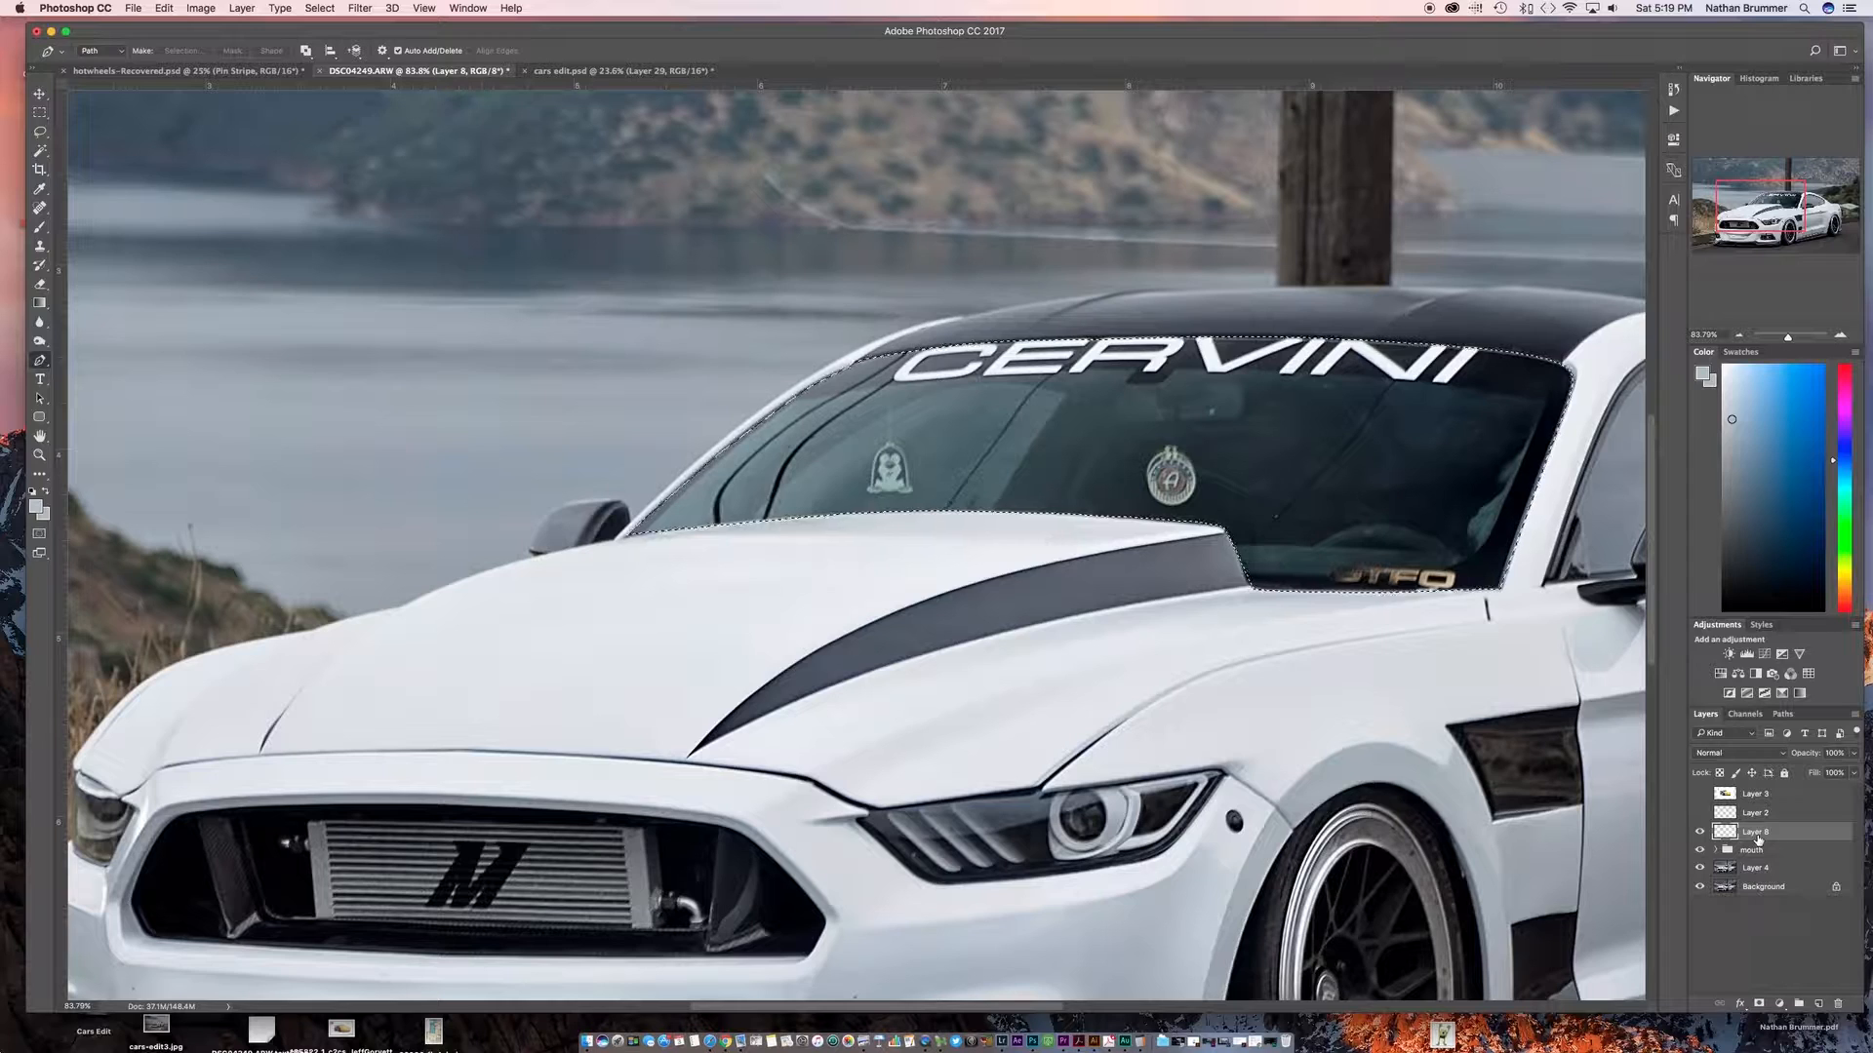
Fill the windshield selection with white on Layer 8, and deselect it
{"action": "key", "text": "d"}
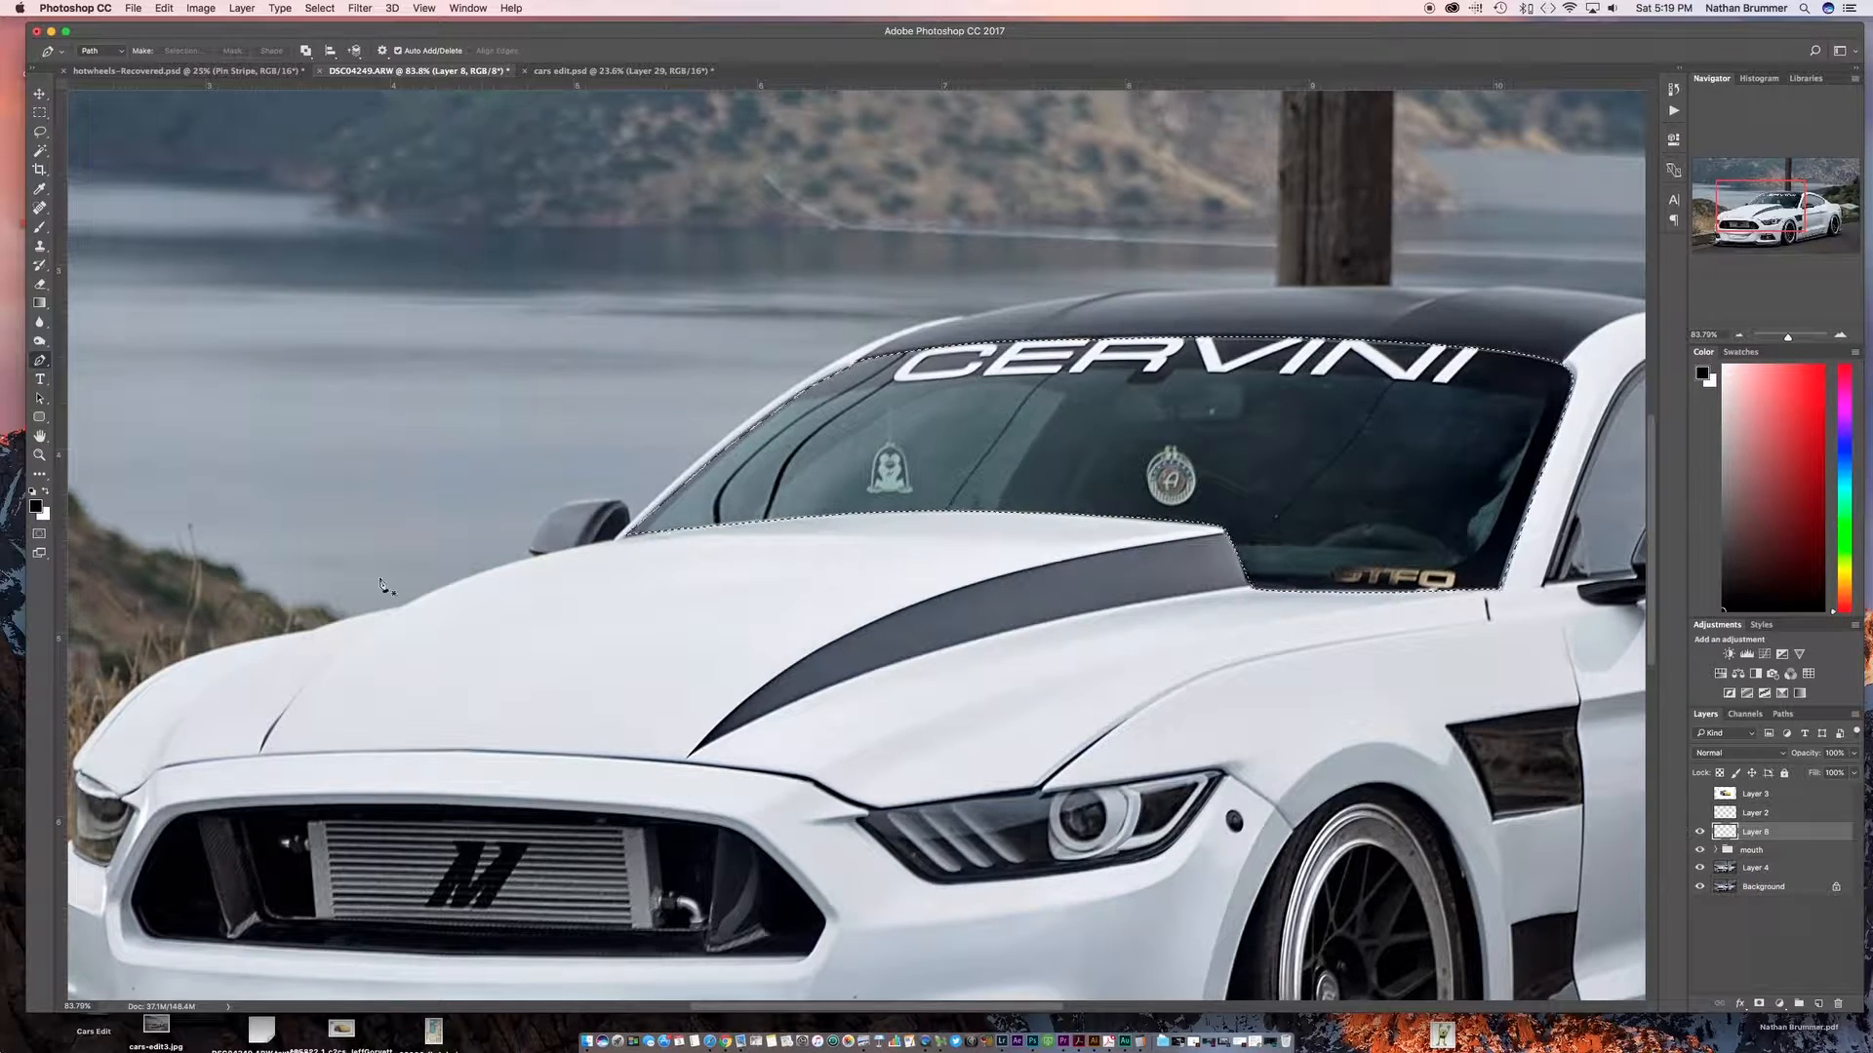
{"action": "key", "text": "x"}
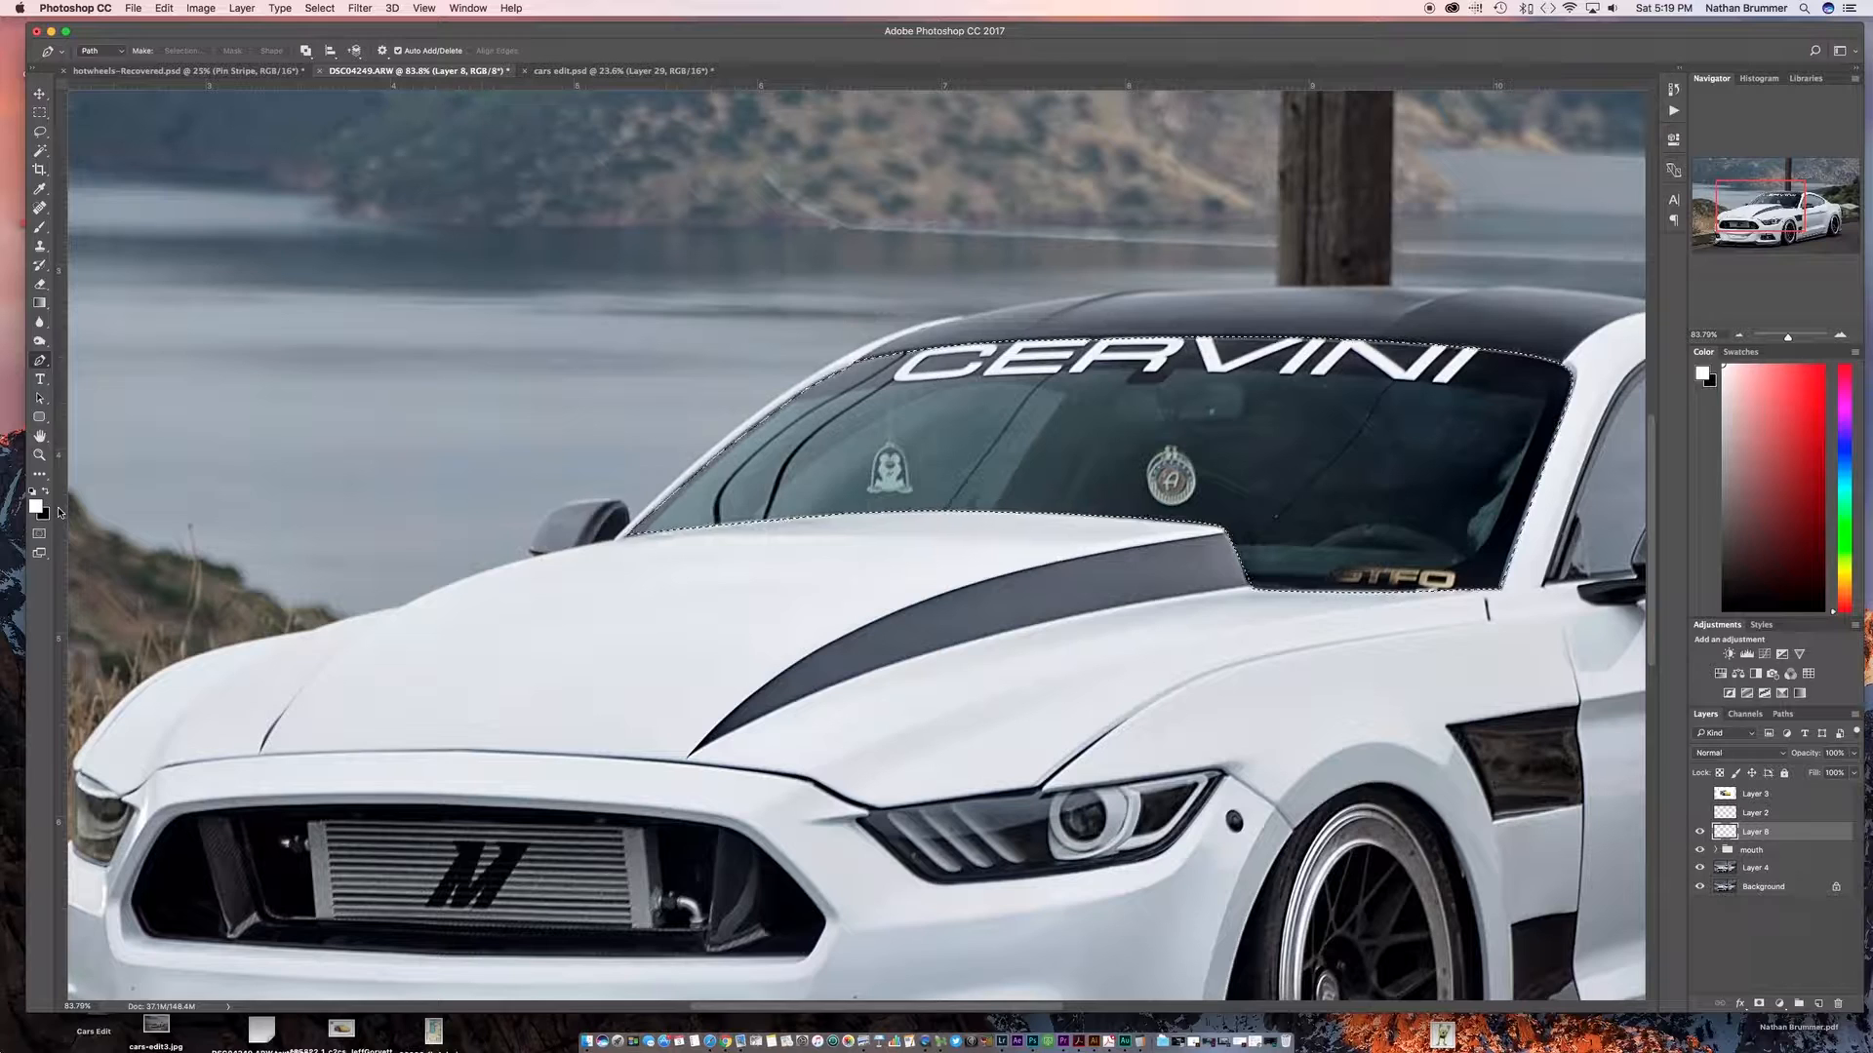
{"action": "key", "text": "alt+BackSpace"}
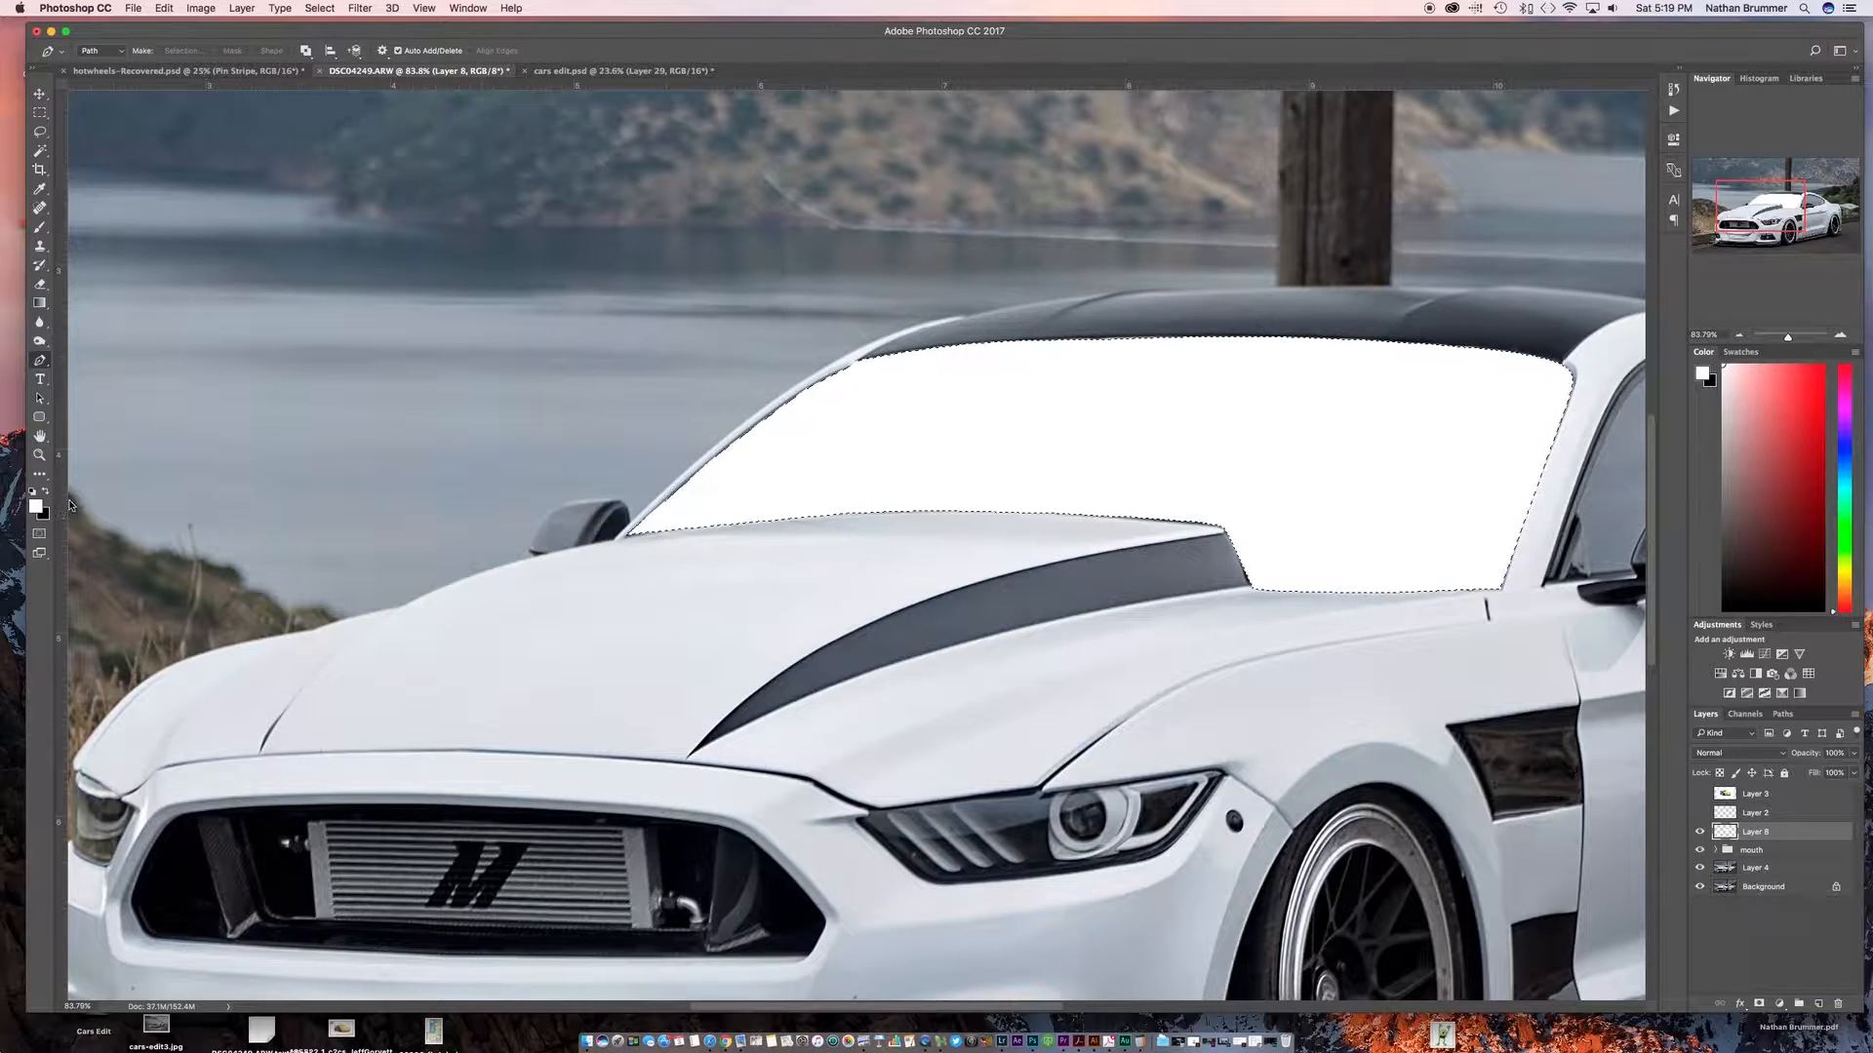
{"action": "key", "text": "super+d"}
Show the yellow Cars reference in Layer 3 and trace its eyelid edge with the Pen tool from the windshield pillar to the brow notch
{"action": "scroll", "coordinate": [1209, 468], "scroll_direction": "down", "scroll_amount": 3}
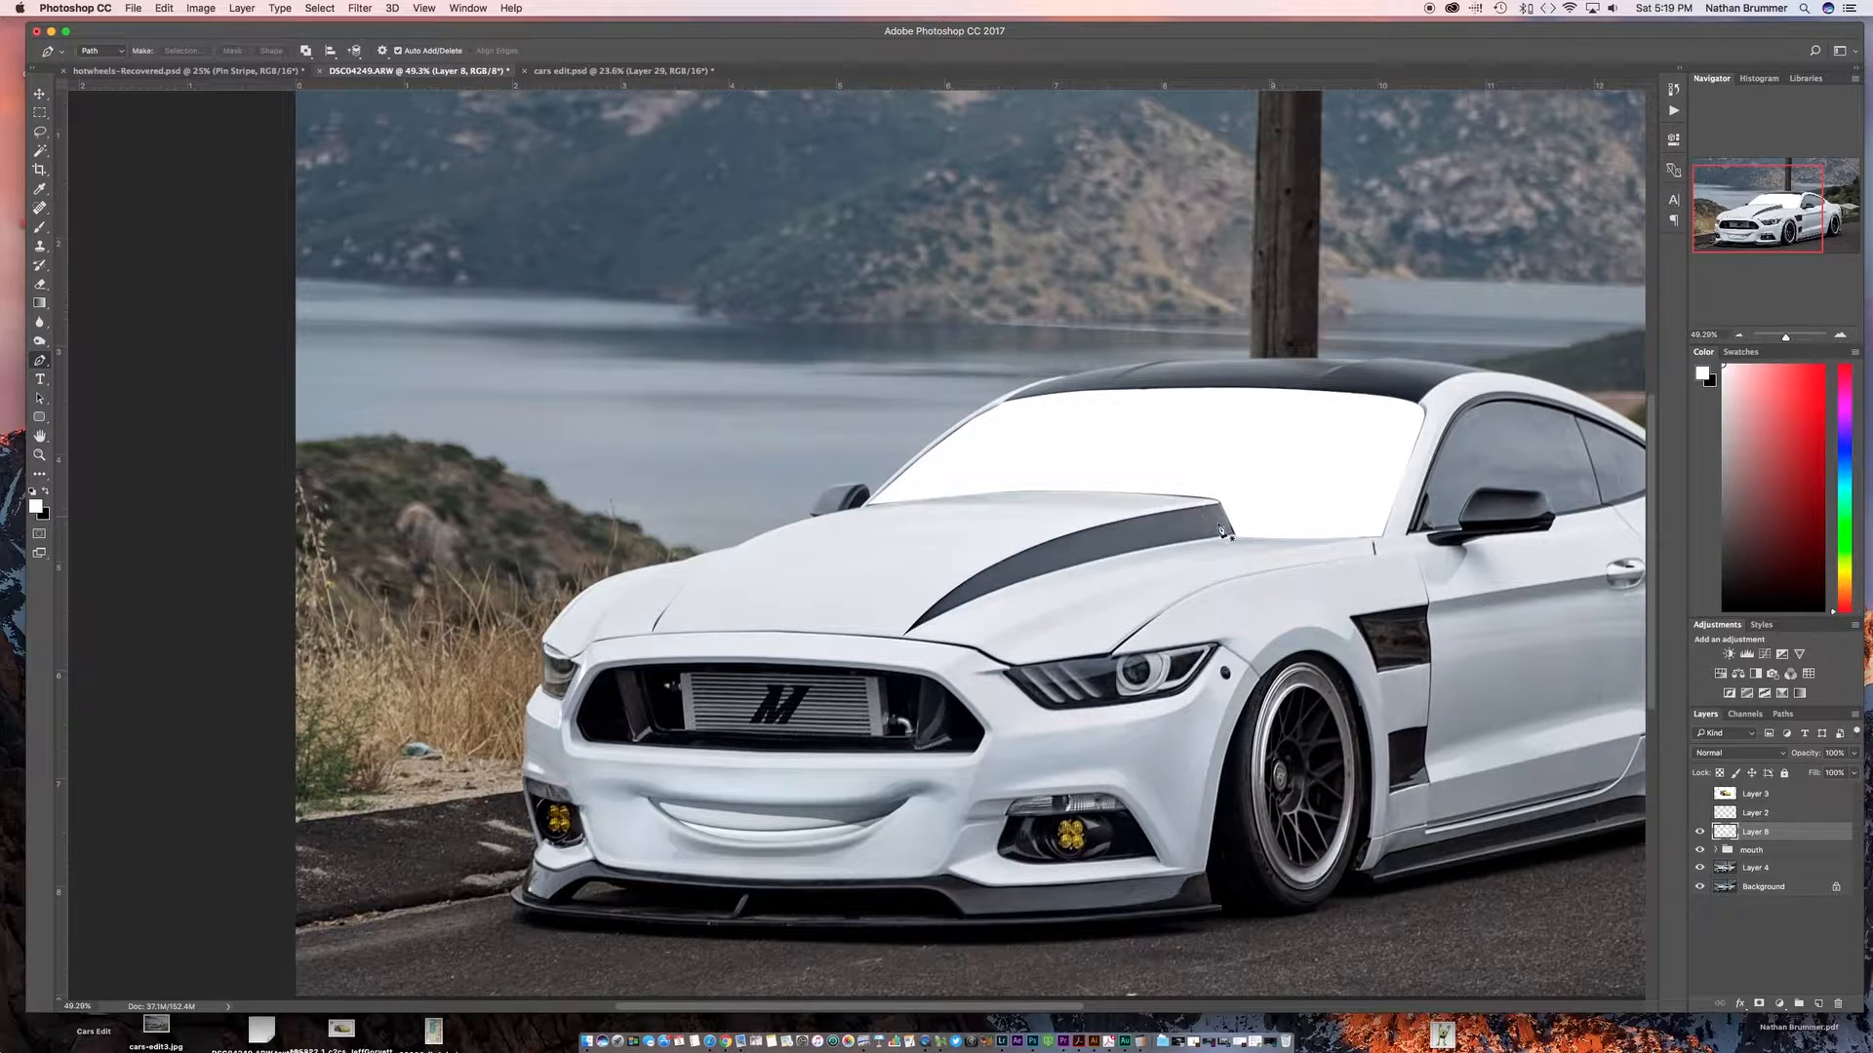
{"action": "scroll", "coordinate": [1219, 530], "scroll_direction": "up", "scroll_amount": 1}
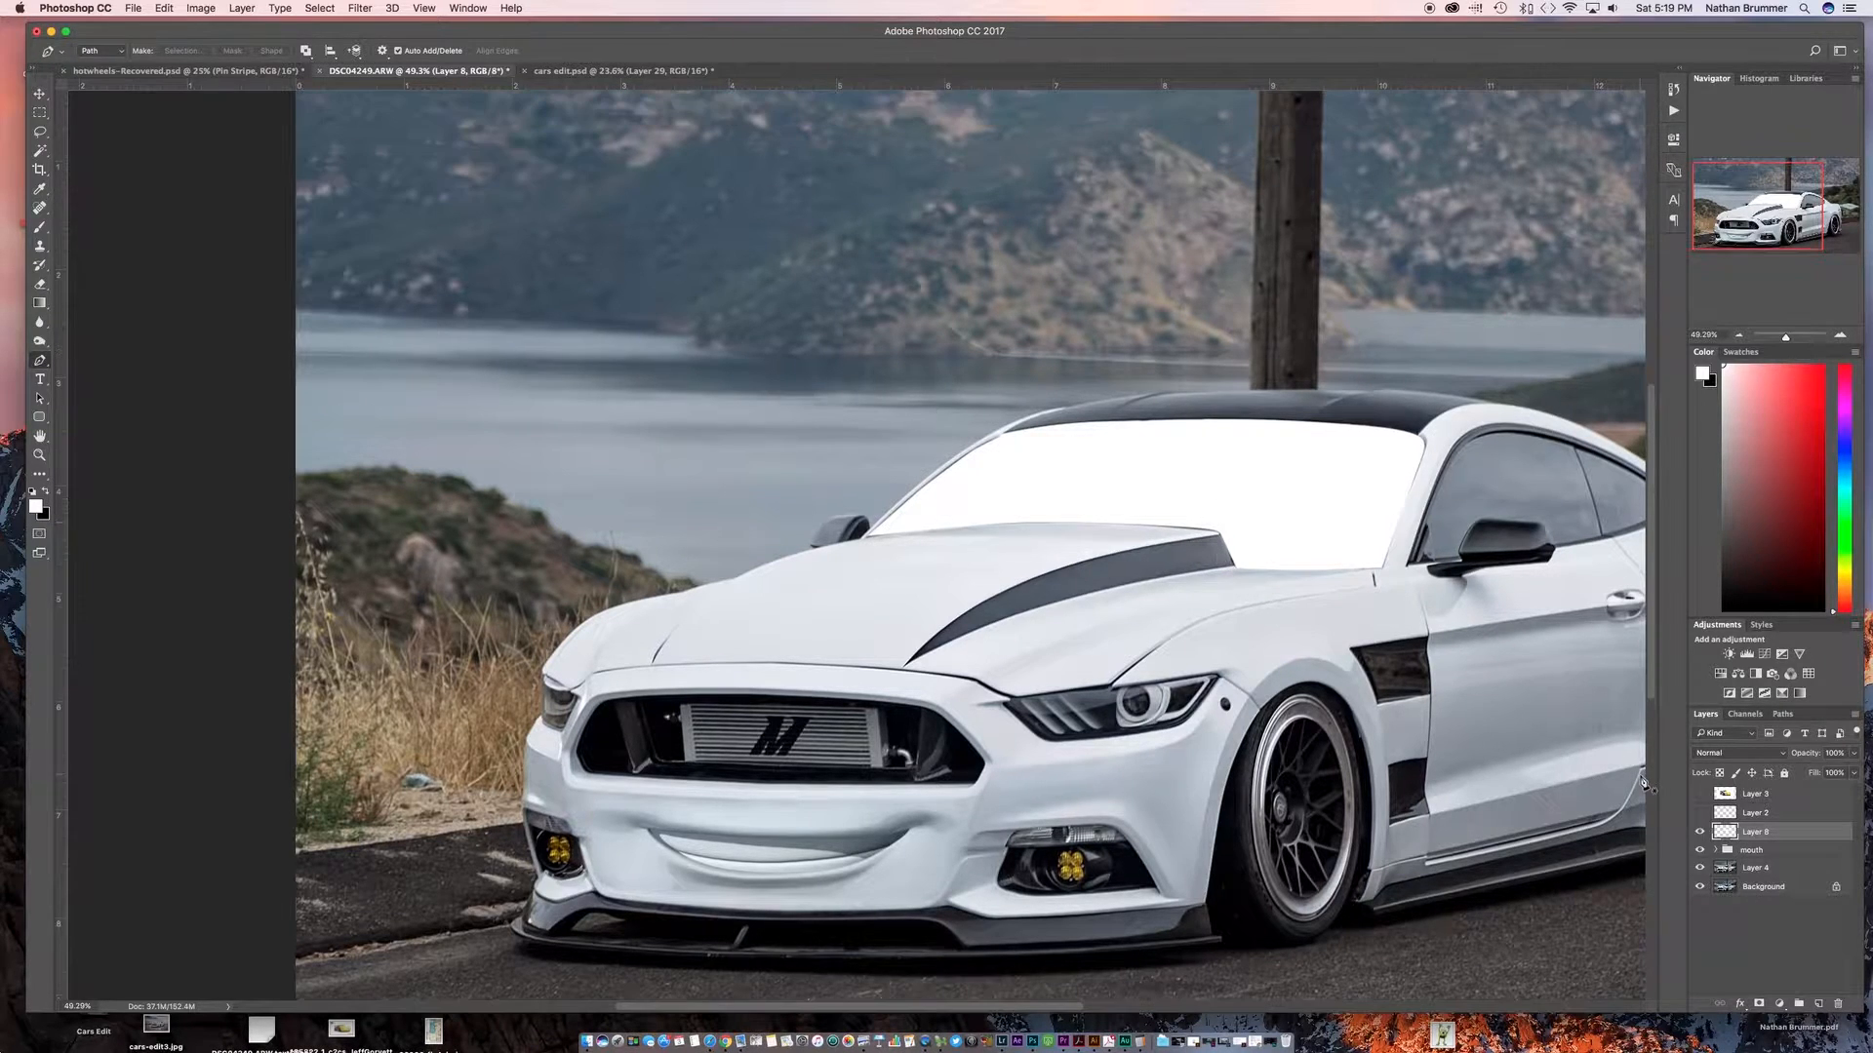
{"action": "left_click", "coordinate": [1700, 795]}
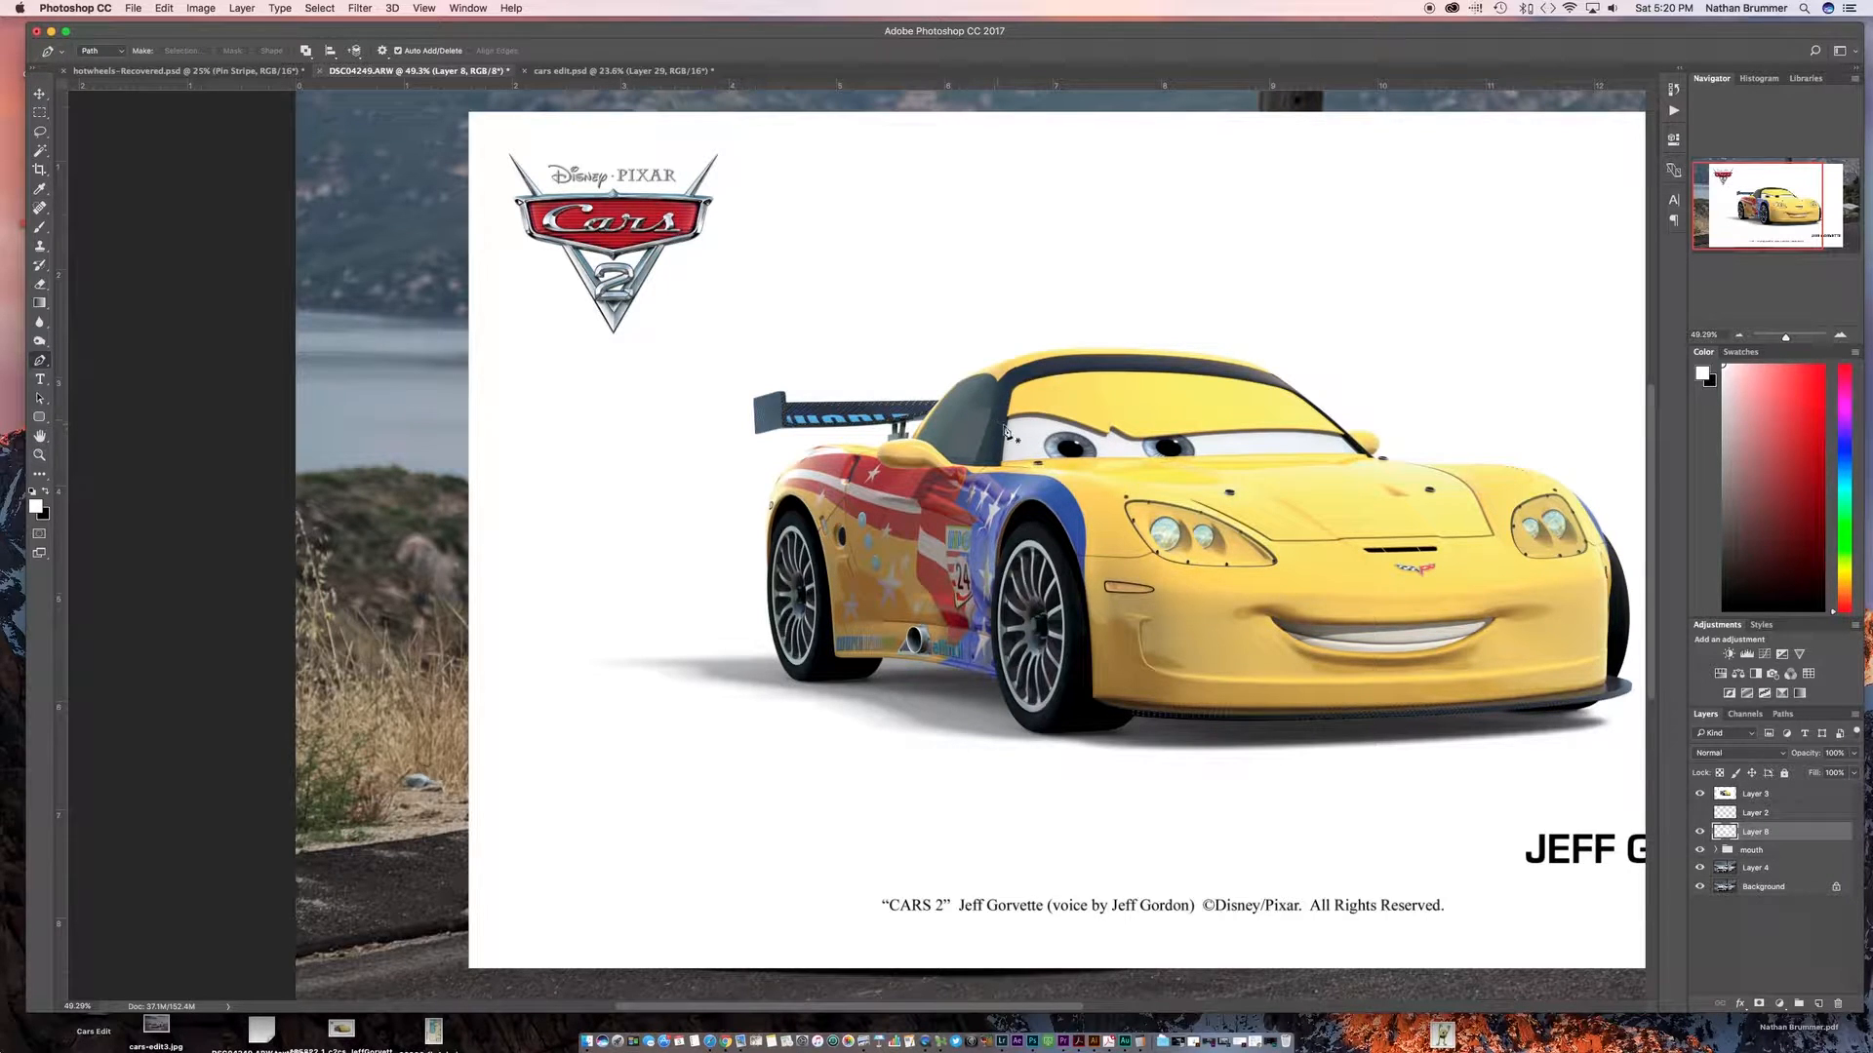
{"action": "scroll", "coordinate": [1006, 430], "scroll_direction": "up", "scroll_amount": 5}
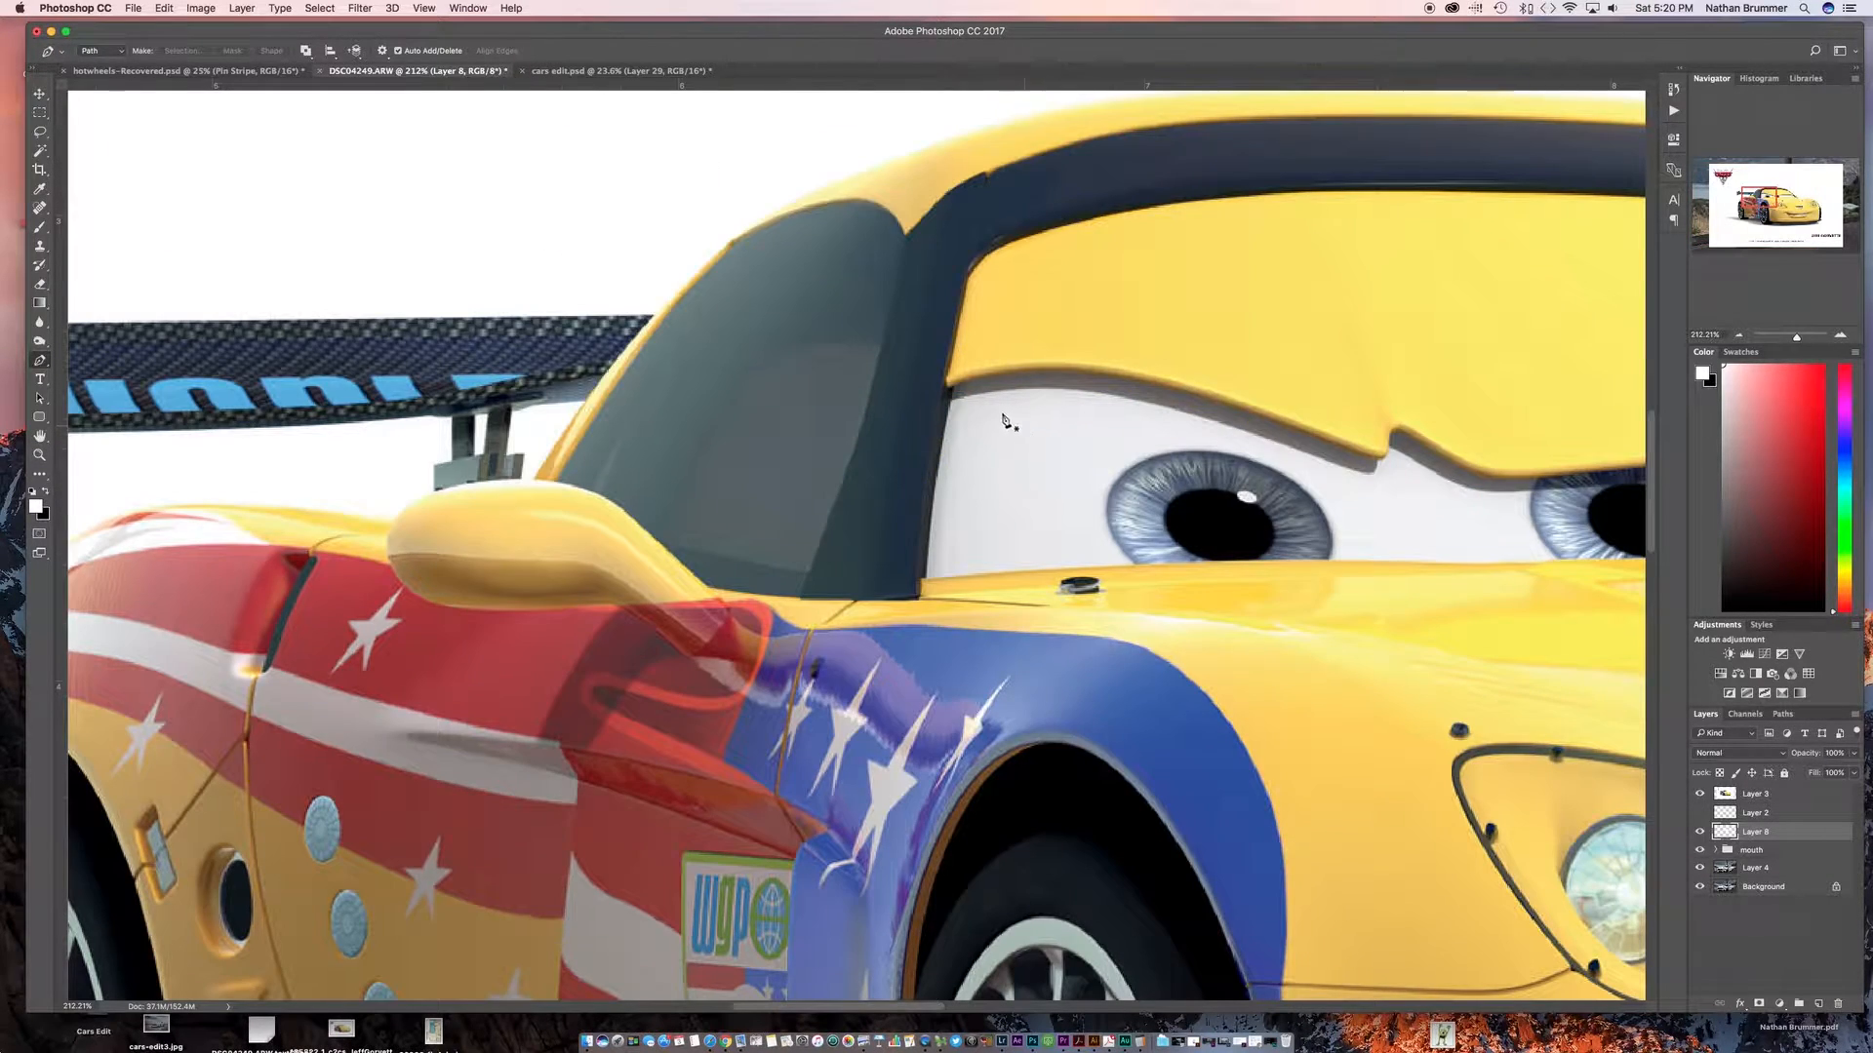
{"action": "left_click", "coordinate": [950, 390]}
{"action": "left_click_drag", "start_coordinate": [1377, 456], "coordinate": [1515, 590]}
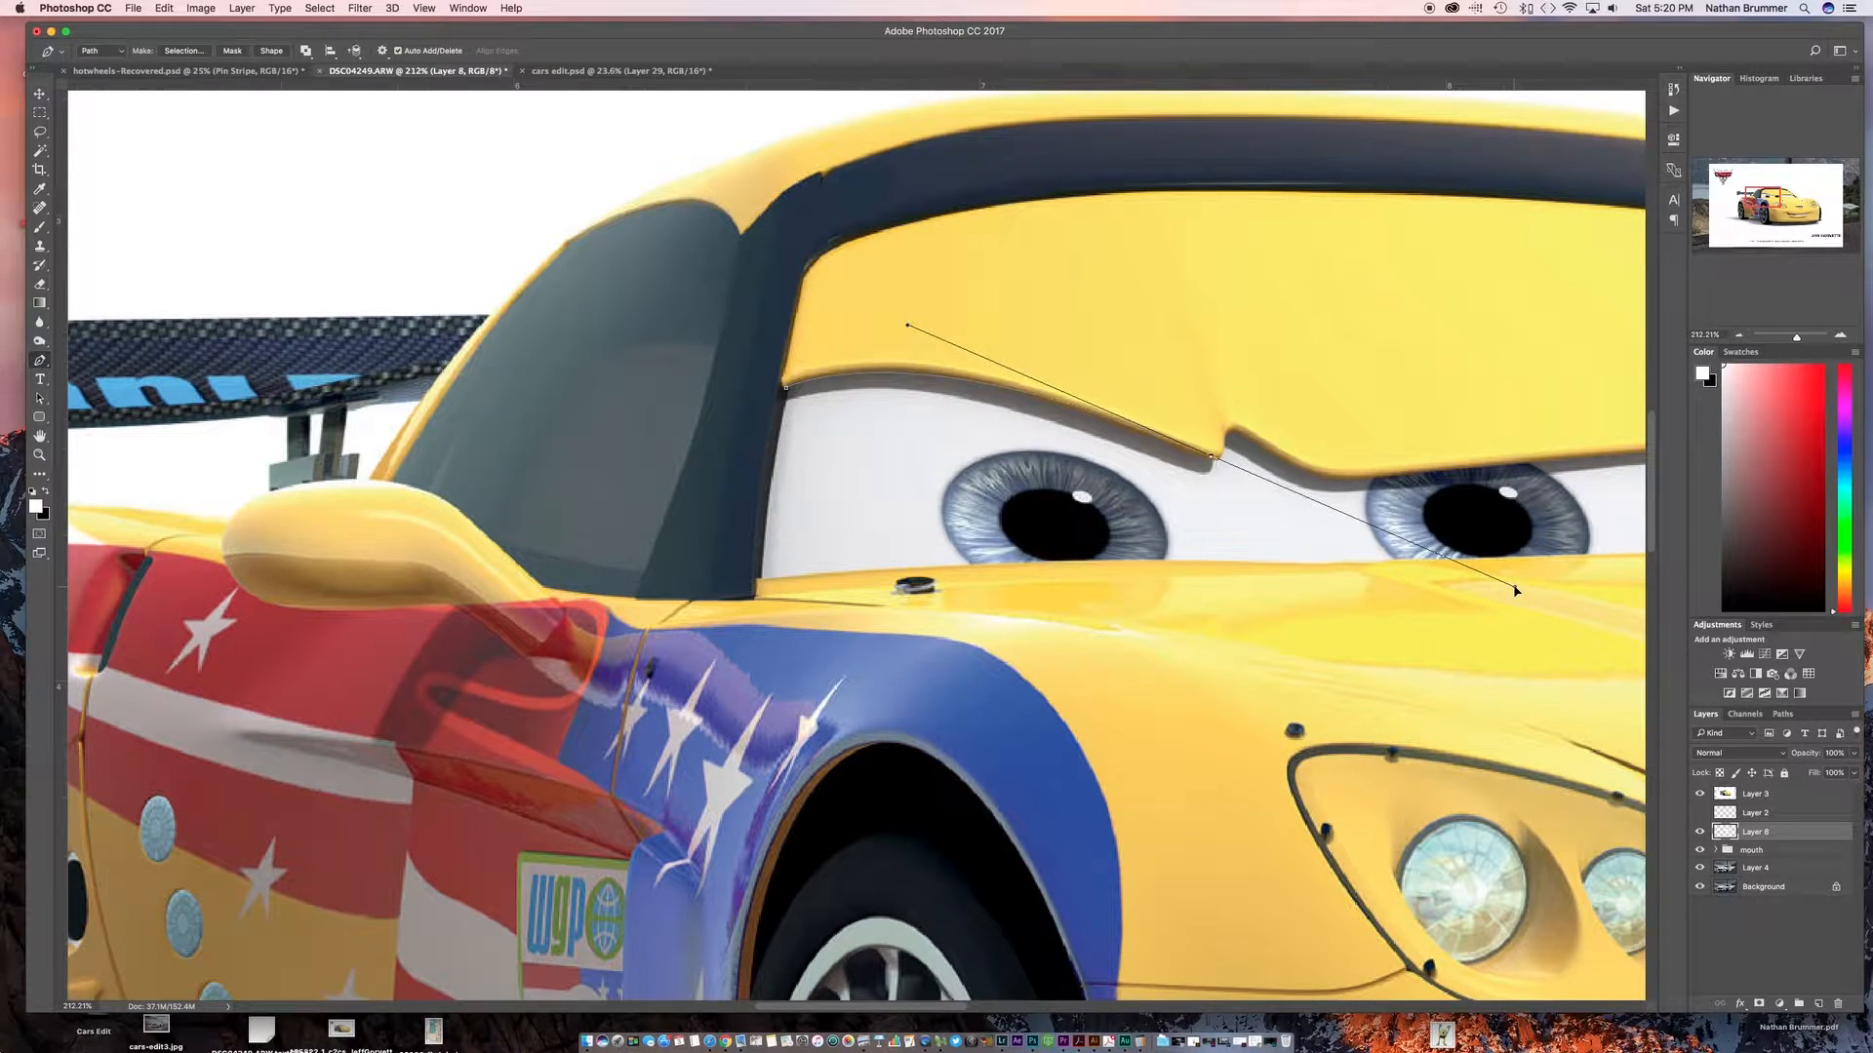
{"action": "left_click", "coordinate": [1229, 434]}
{"action": "left_click_drag", "start_coordinate": [1515, 590], "coordinate": [1231, 467]}
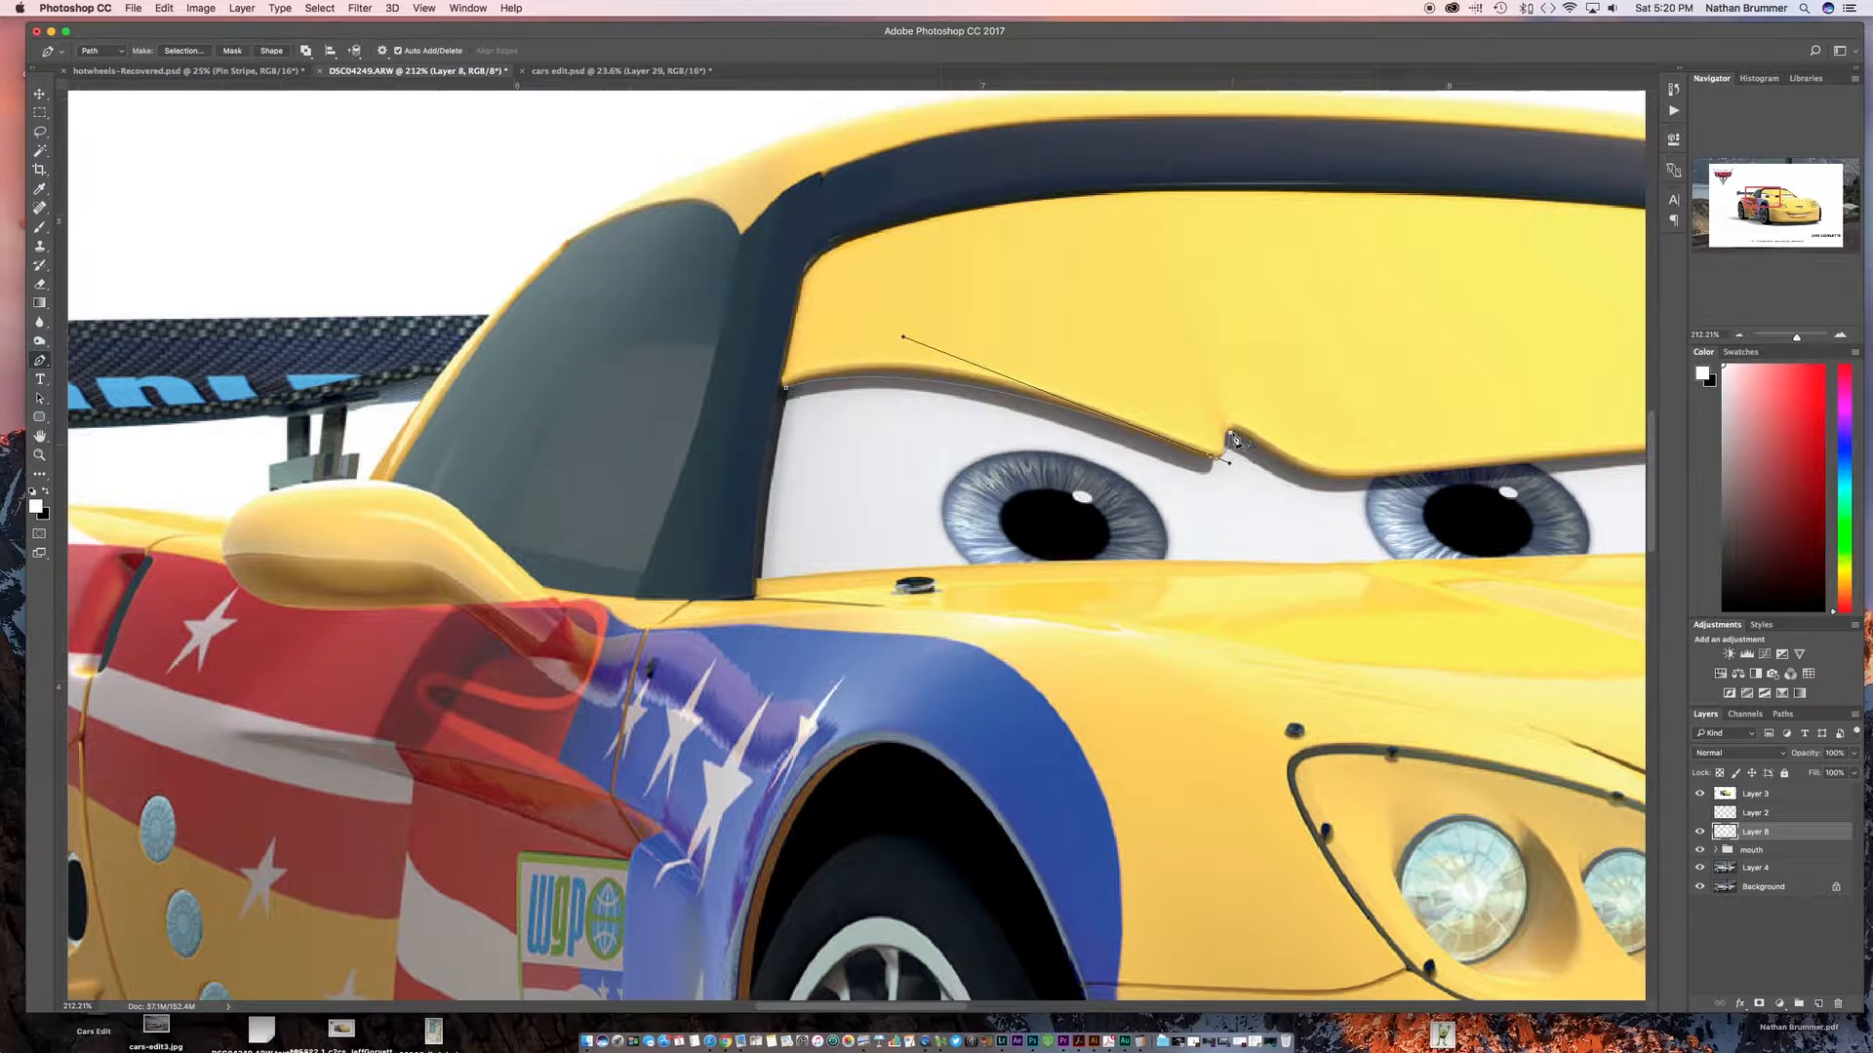
Continue the Pen path from the brow notch along the second eyelid's lower edge to the windshield's far corner
{"action": "scroll", "coordinate": [1234, 440], "scroll_direction": "up", "scroll_amount": 5}
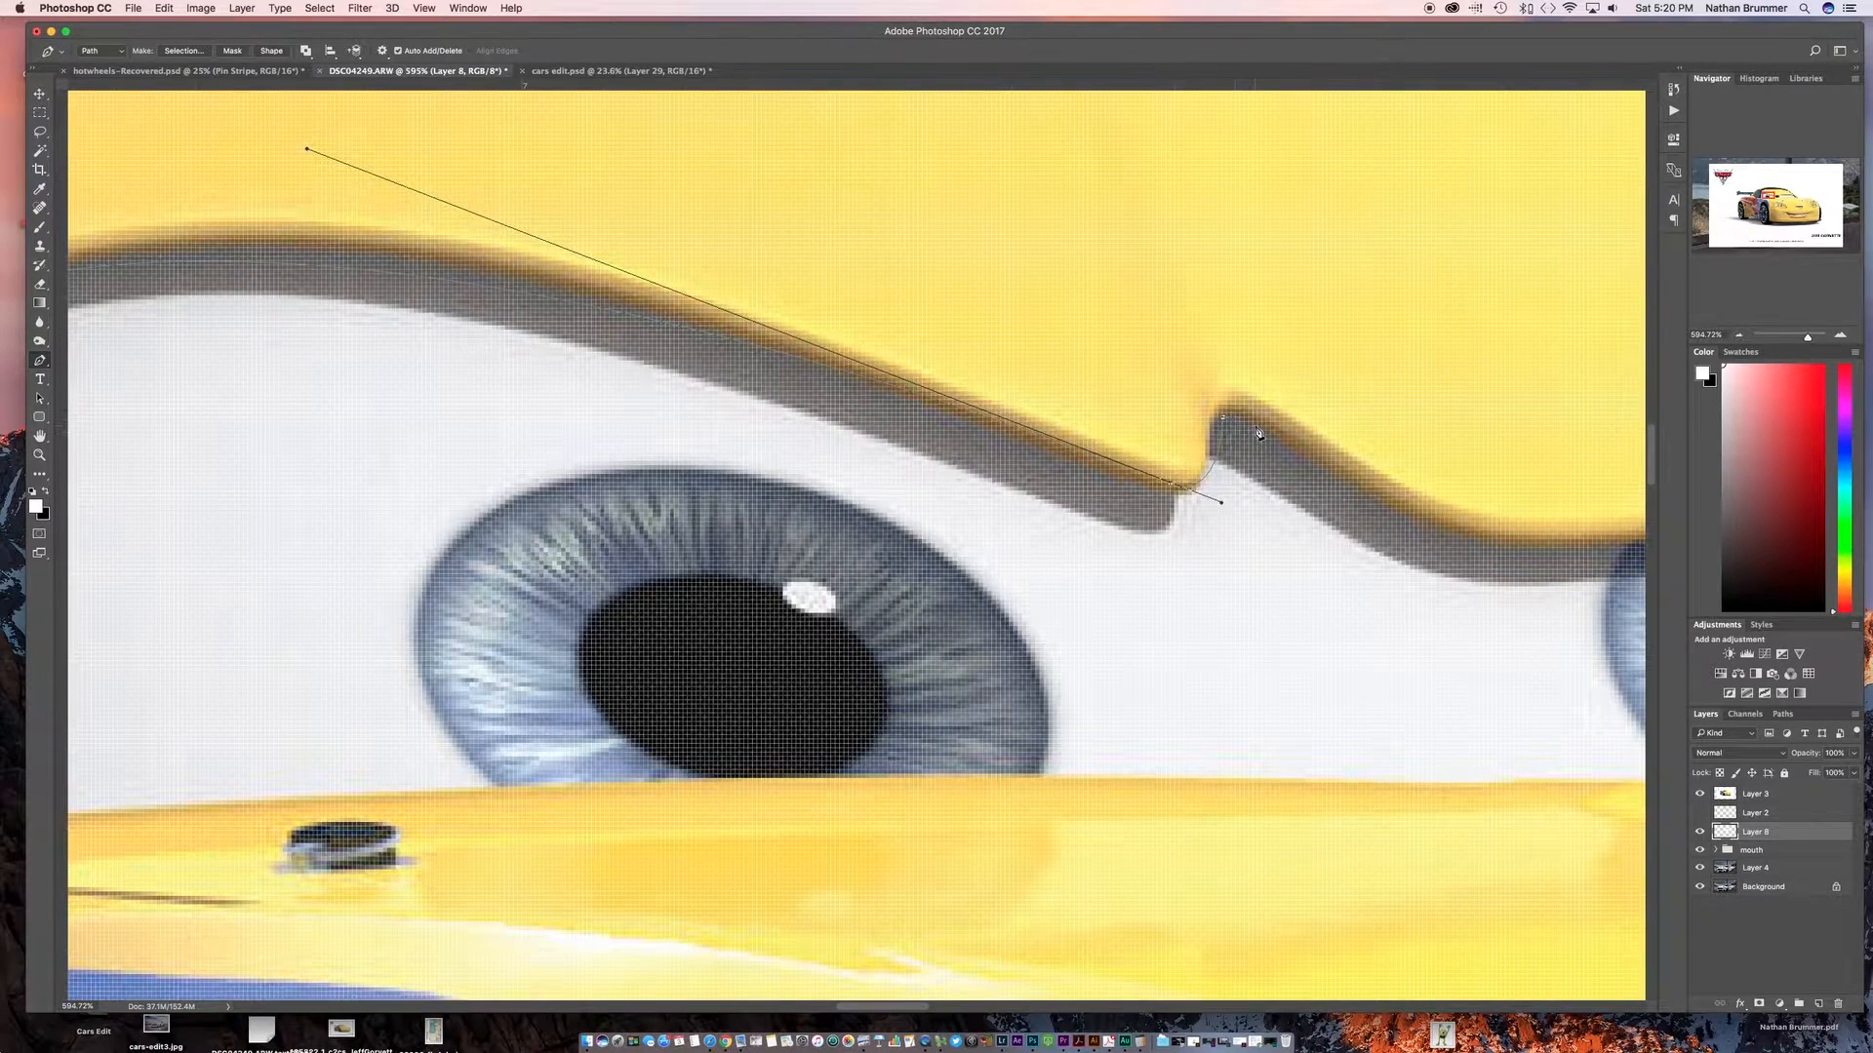
{"action": "left_click_drag", "start_coordinate": [1282, 452], "coordinate": [1298, 458]}
{"action": "scroll", "coordinate": [1194, 553], "scroll_direction": "down", "scroll_amount": 6}
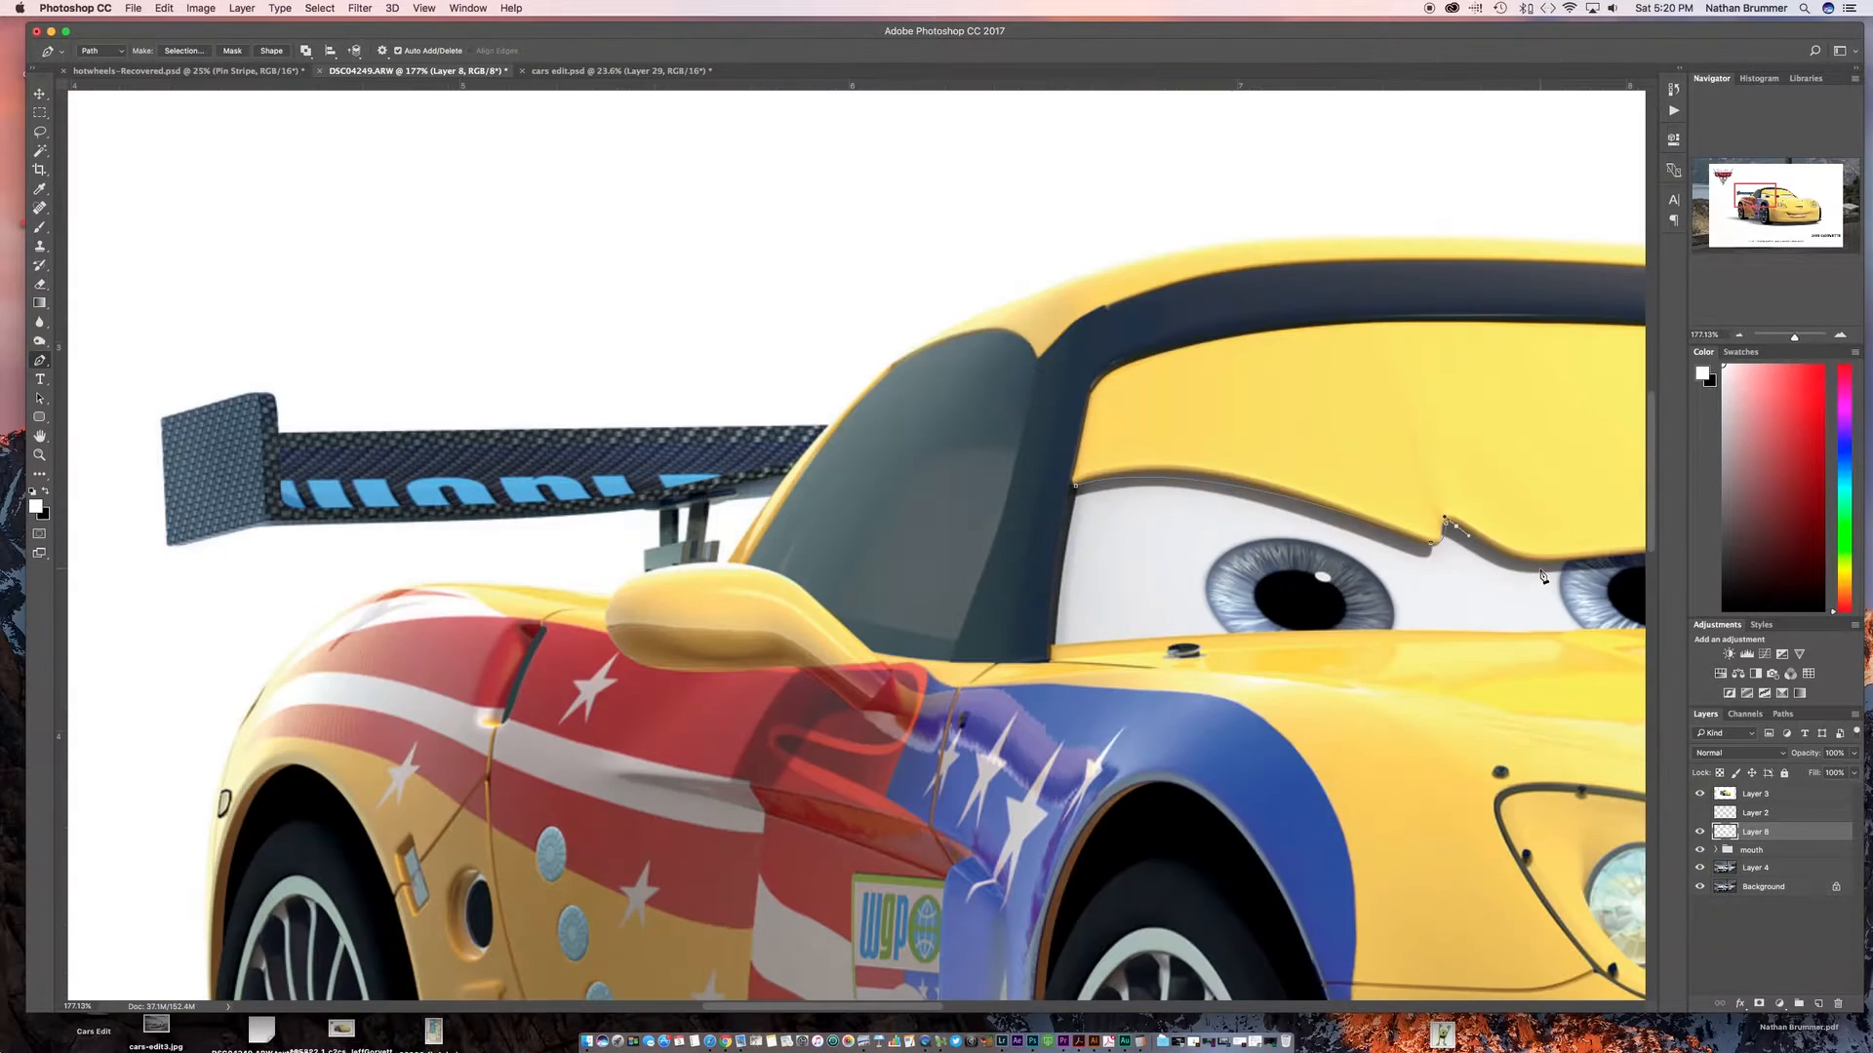
{"action": "left_click_drag", "start_coordinate": [1309, 557], "coordinate": [1391, 552]}
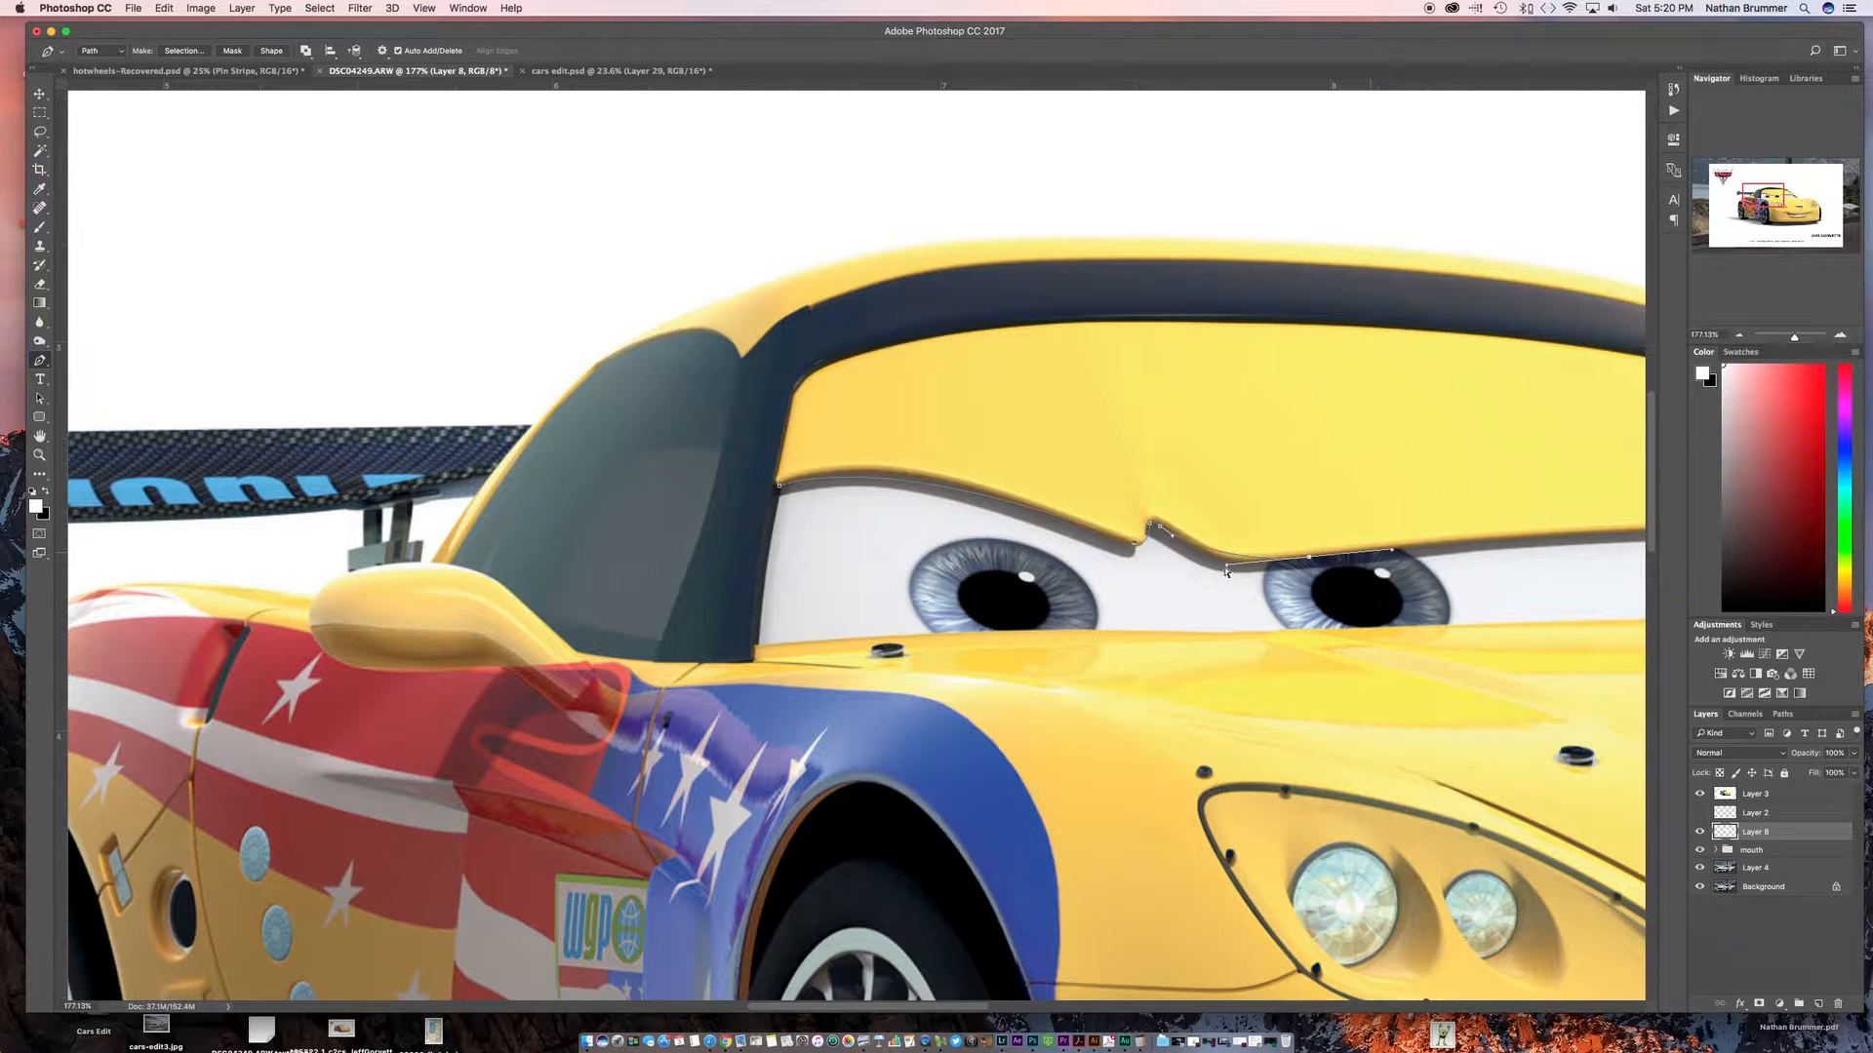
{"action": "left_click_drag", "start_coordinate": [1237, 568], "coordinate": [1201, 578]}
{"action": "scroll", "coordinate": [1202, 577], "scroll_direction": "right", "scroll_amount": 5}
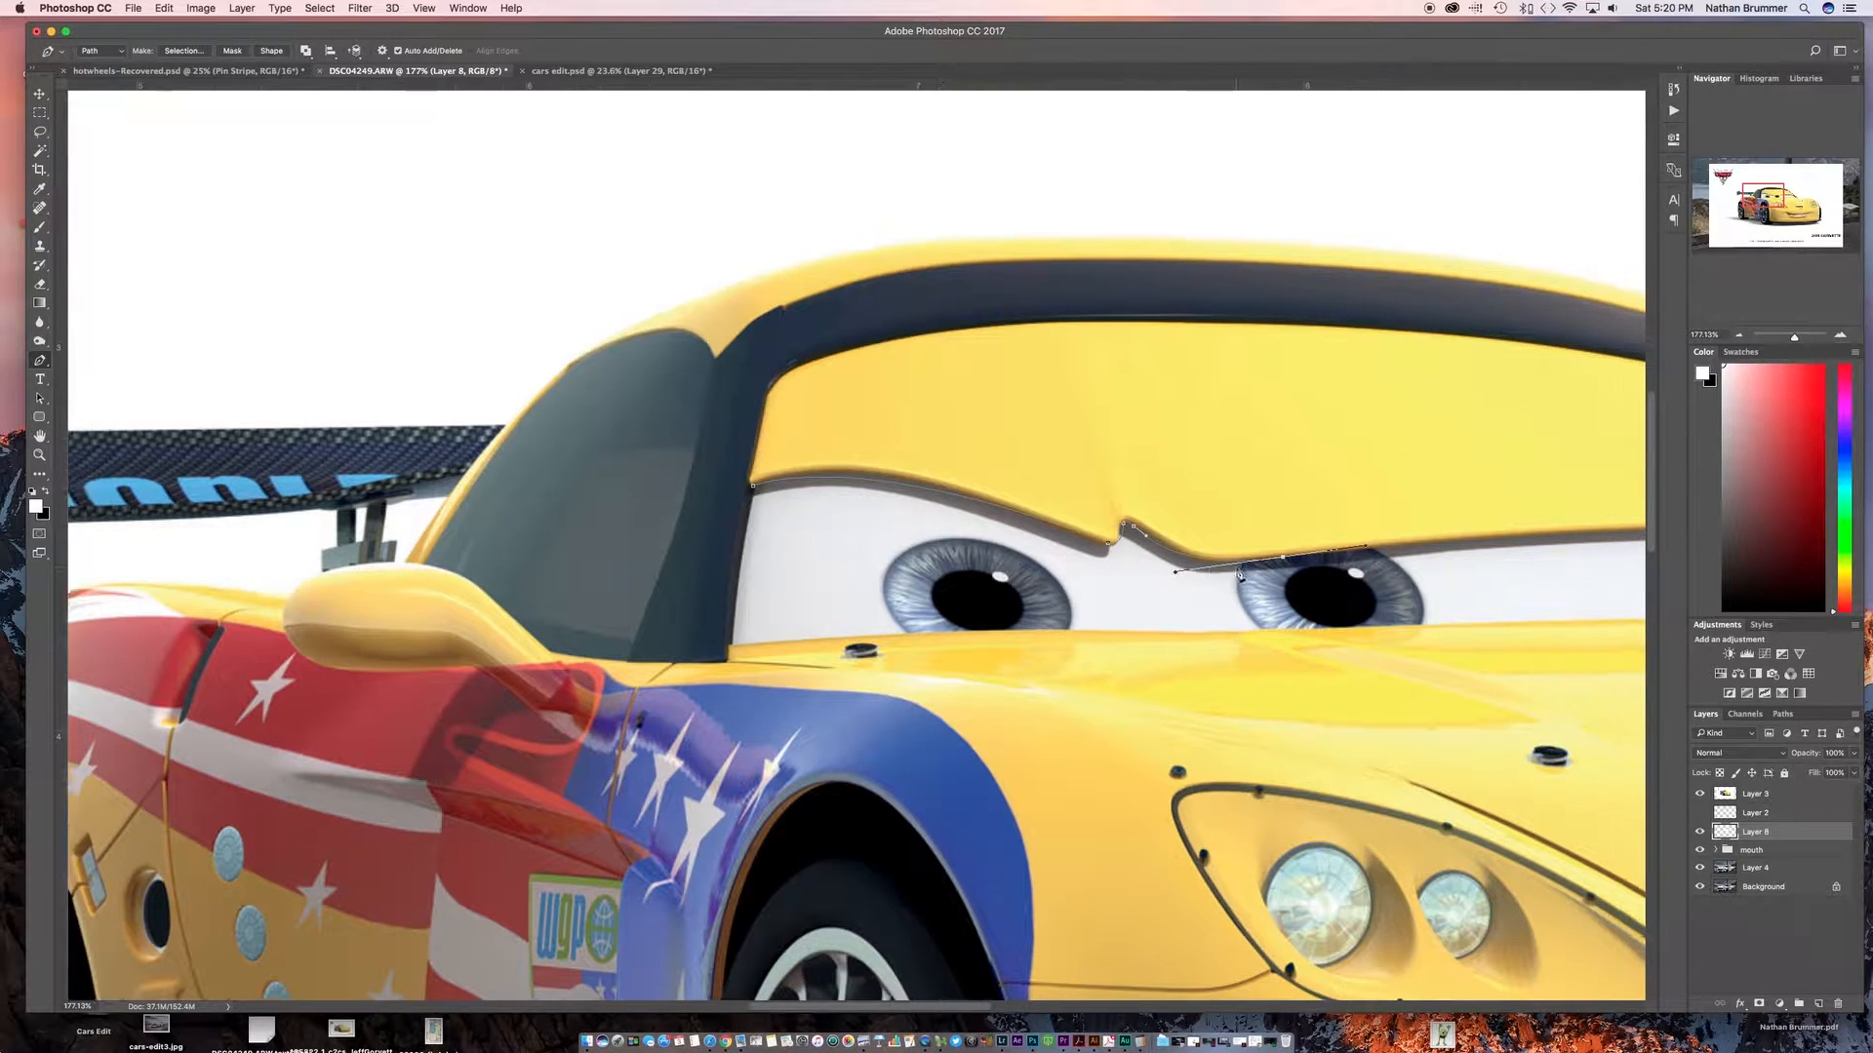
{"action": "left_click_drag", "start_coordinate": [1350, 532], "coordinate": [1401, 535]}
{"action": "left_click_drag", "start_coordinate": [1554, 549], "coordinate": [1589, 568]}
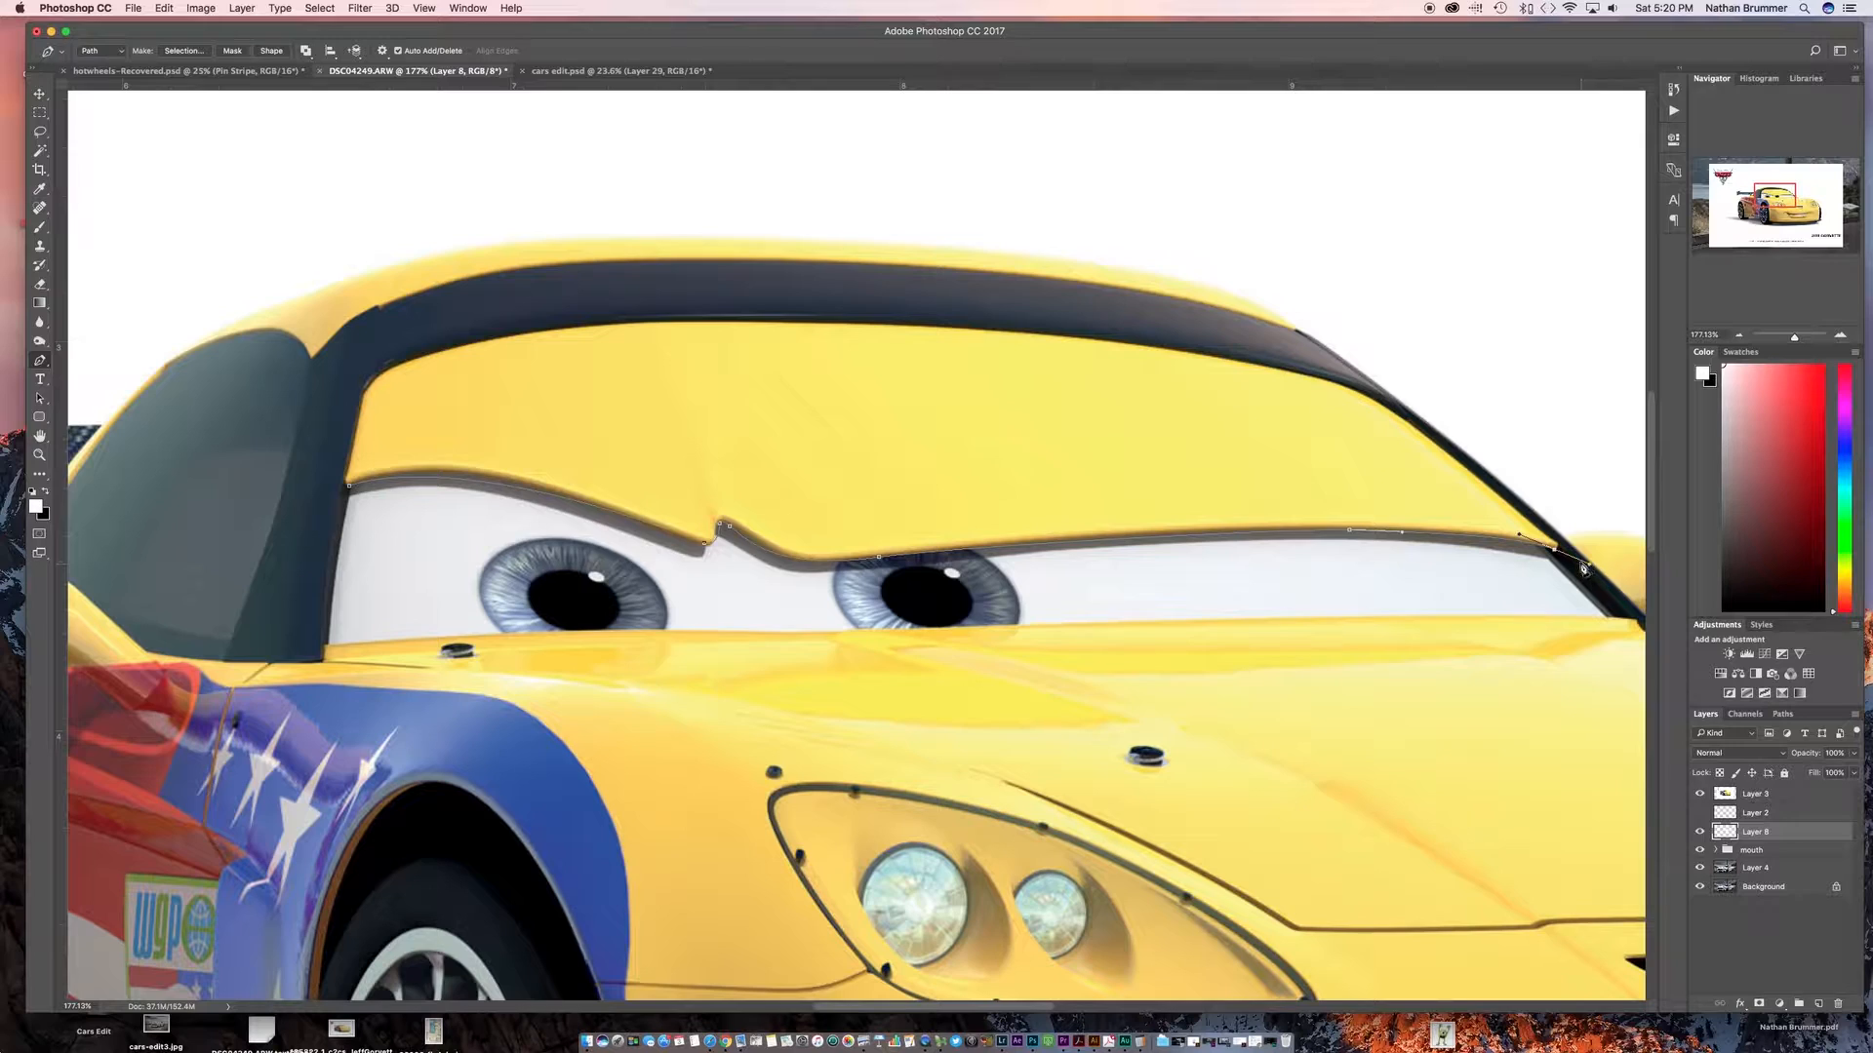
Close the eyelid path with straight segments running loosely above the reference car's roof back to its starting point
{"action": "left_click", "coordinate": [1559, 546]}
{"action": "left_click_drag", "start_coordinate": [1361, 382], "coordinate": [1324, 374]}
{"action": "key", "text": "super+z"}
{"action": "left_click", "coordinate": [242, 176]}
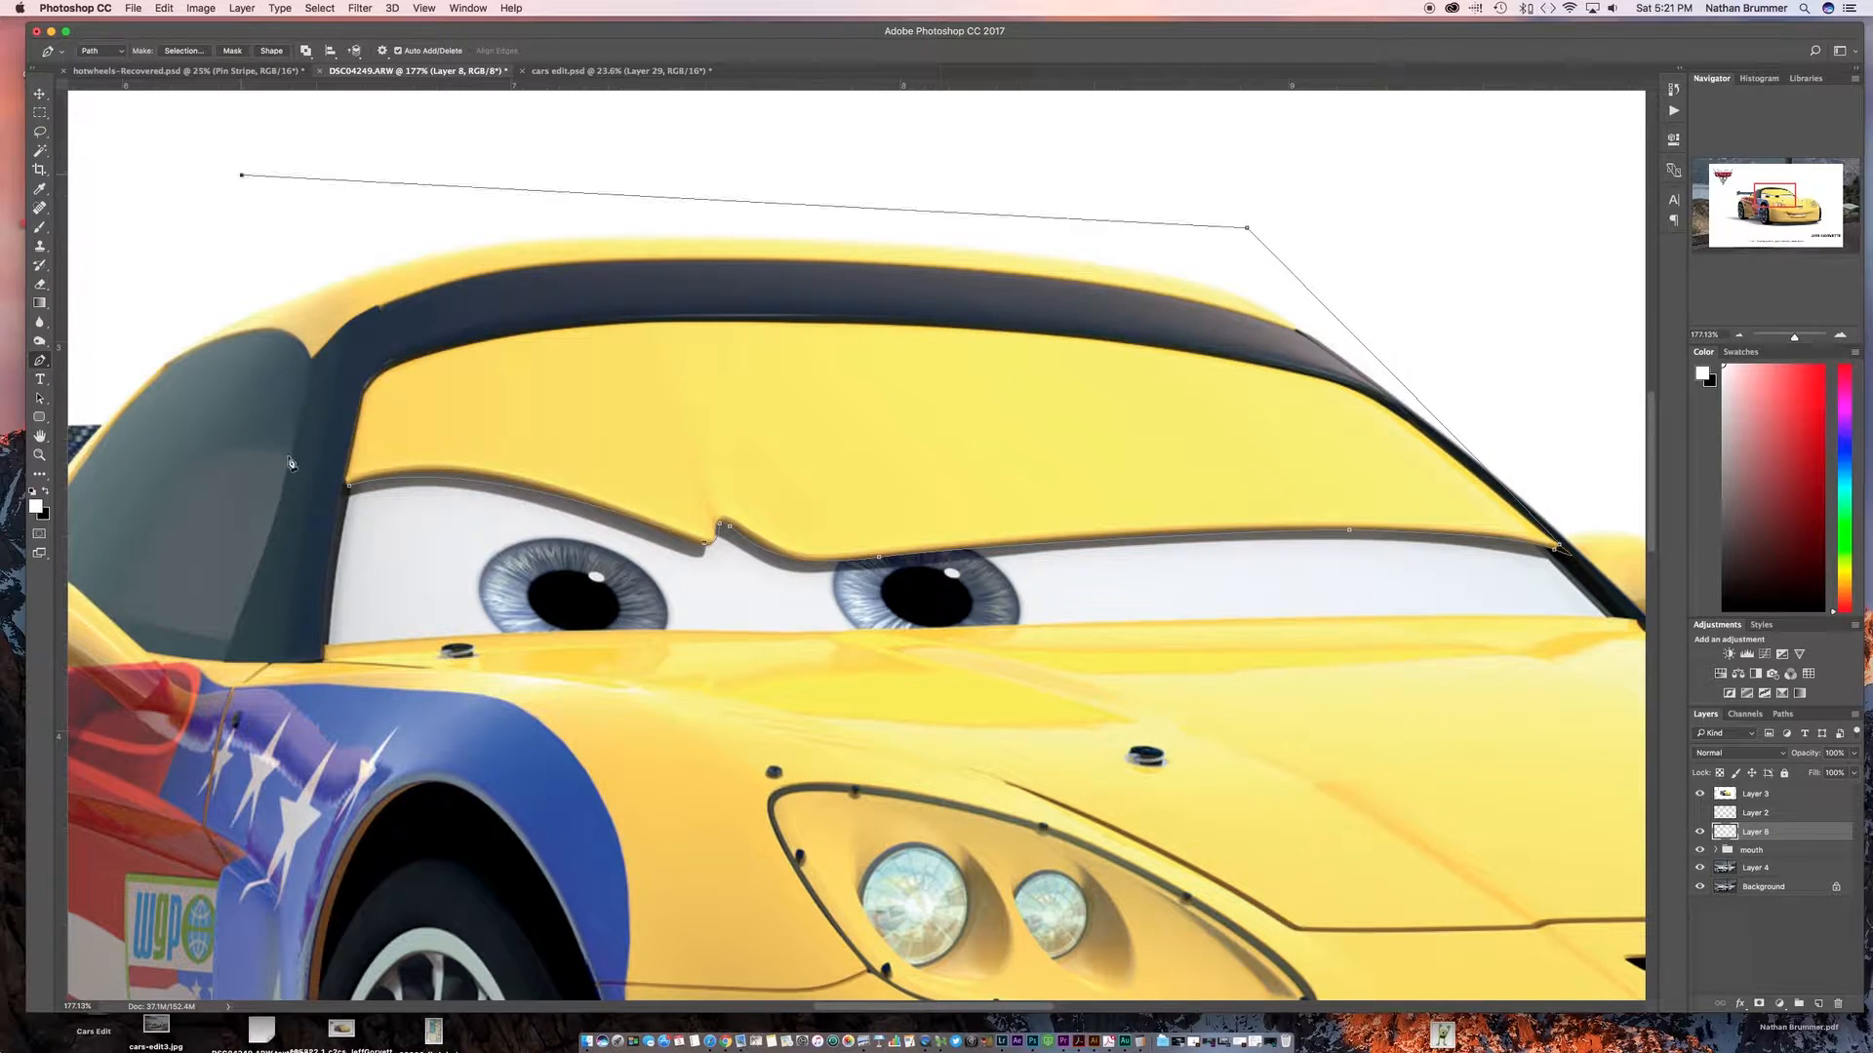
{"action": "left_click", "coordinate": [350, 489]}
Turn the closed eyelid path into a new anti-aliased selection with a 0-pixel feather radius
{"action": "scroll", "coordinate": [350, 490], "scroll_direction": "down", "scroll_amount": 3}
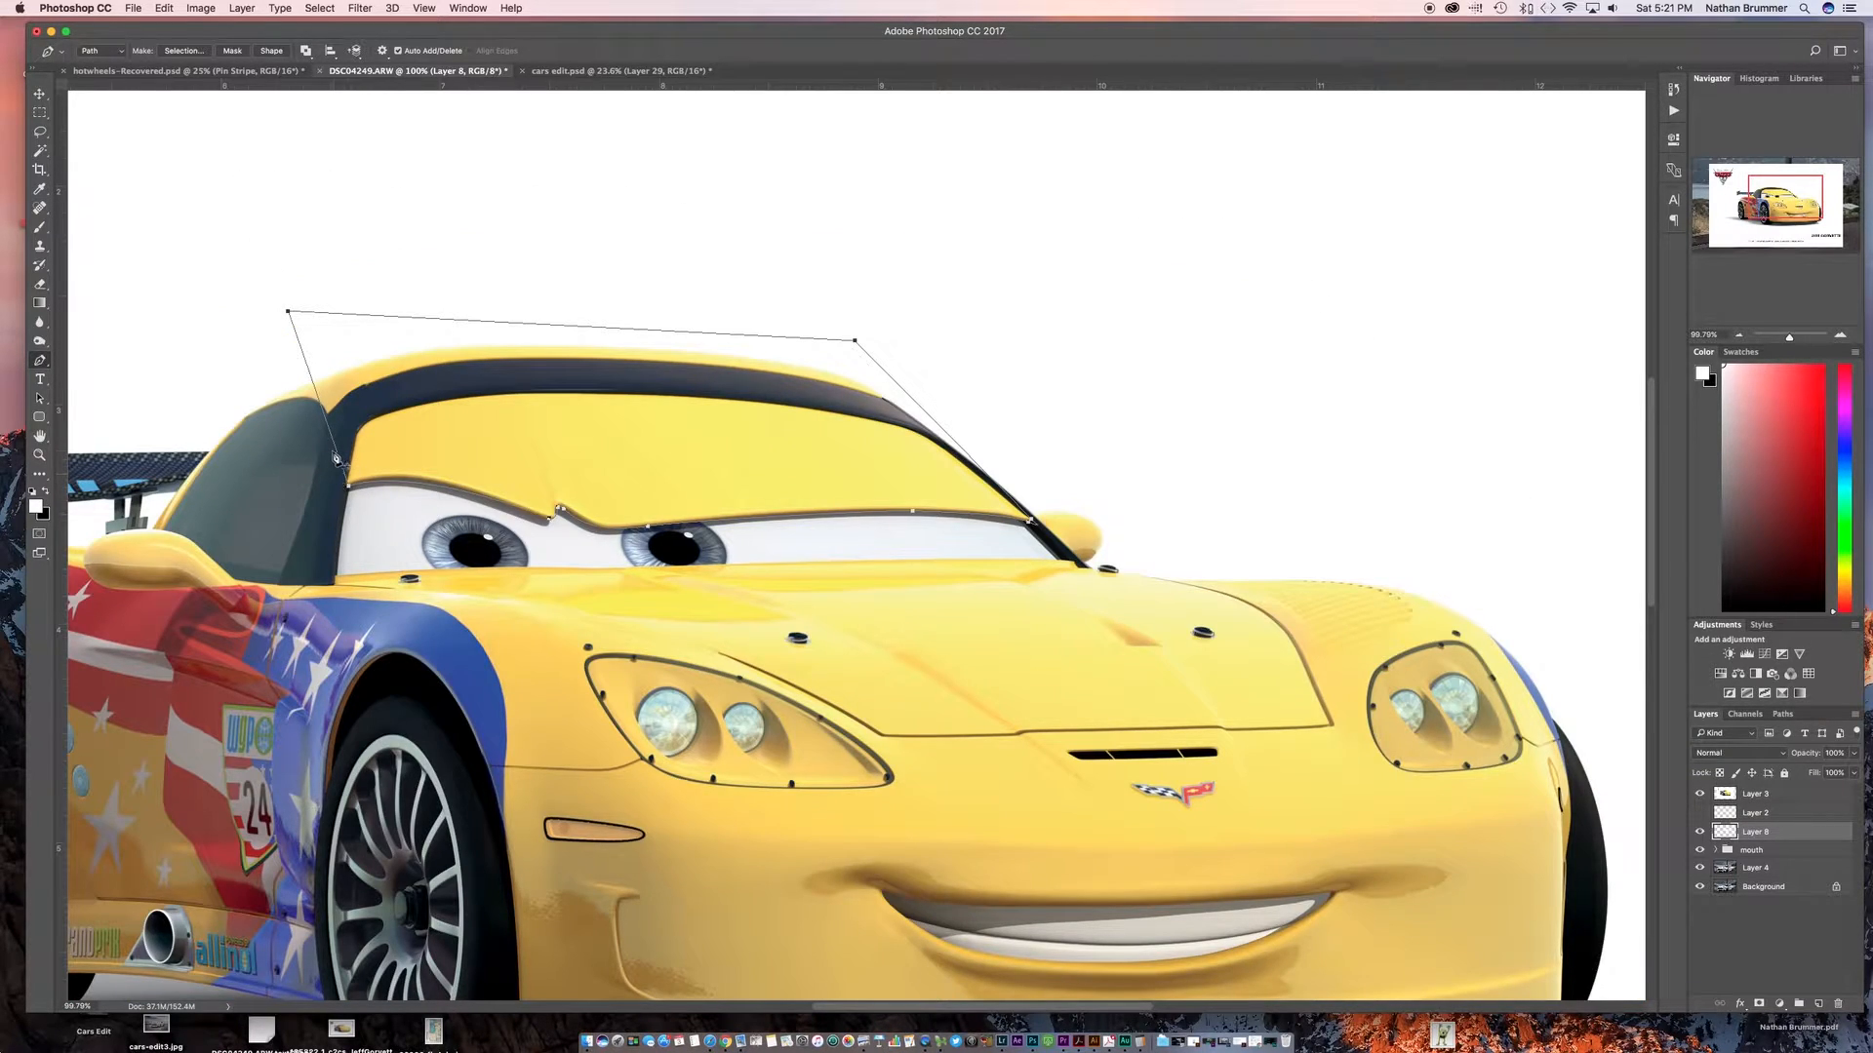
{"action": "right_click", "coordinate": [336, 458]}
{"action": "left_click", "coordinate": [371, 536]}
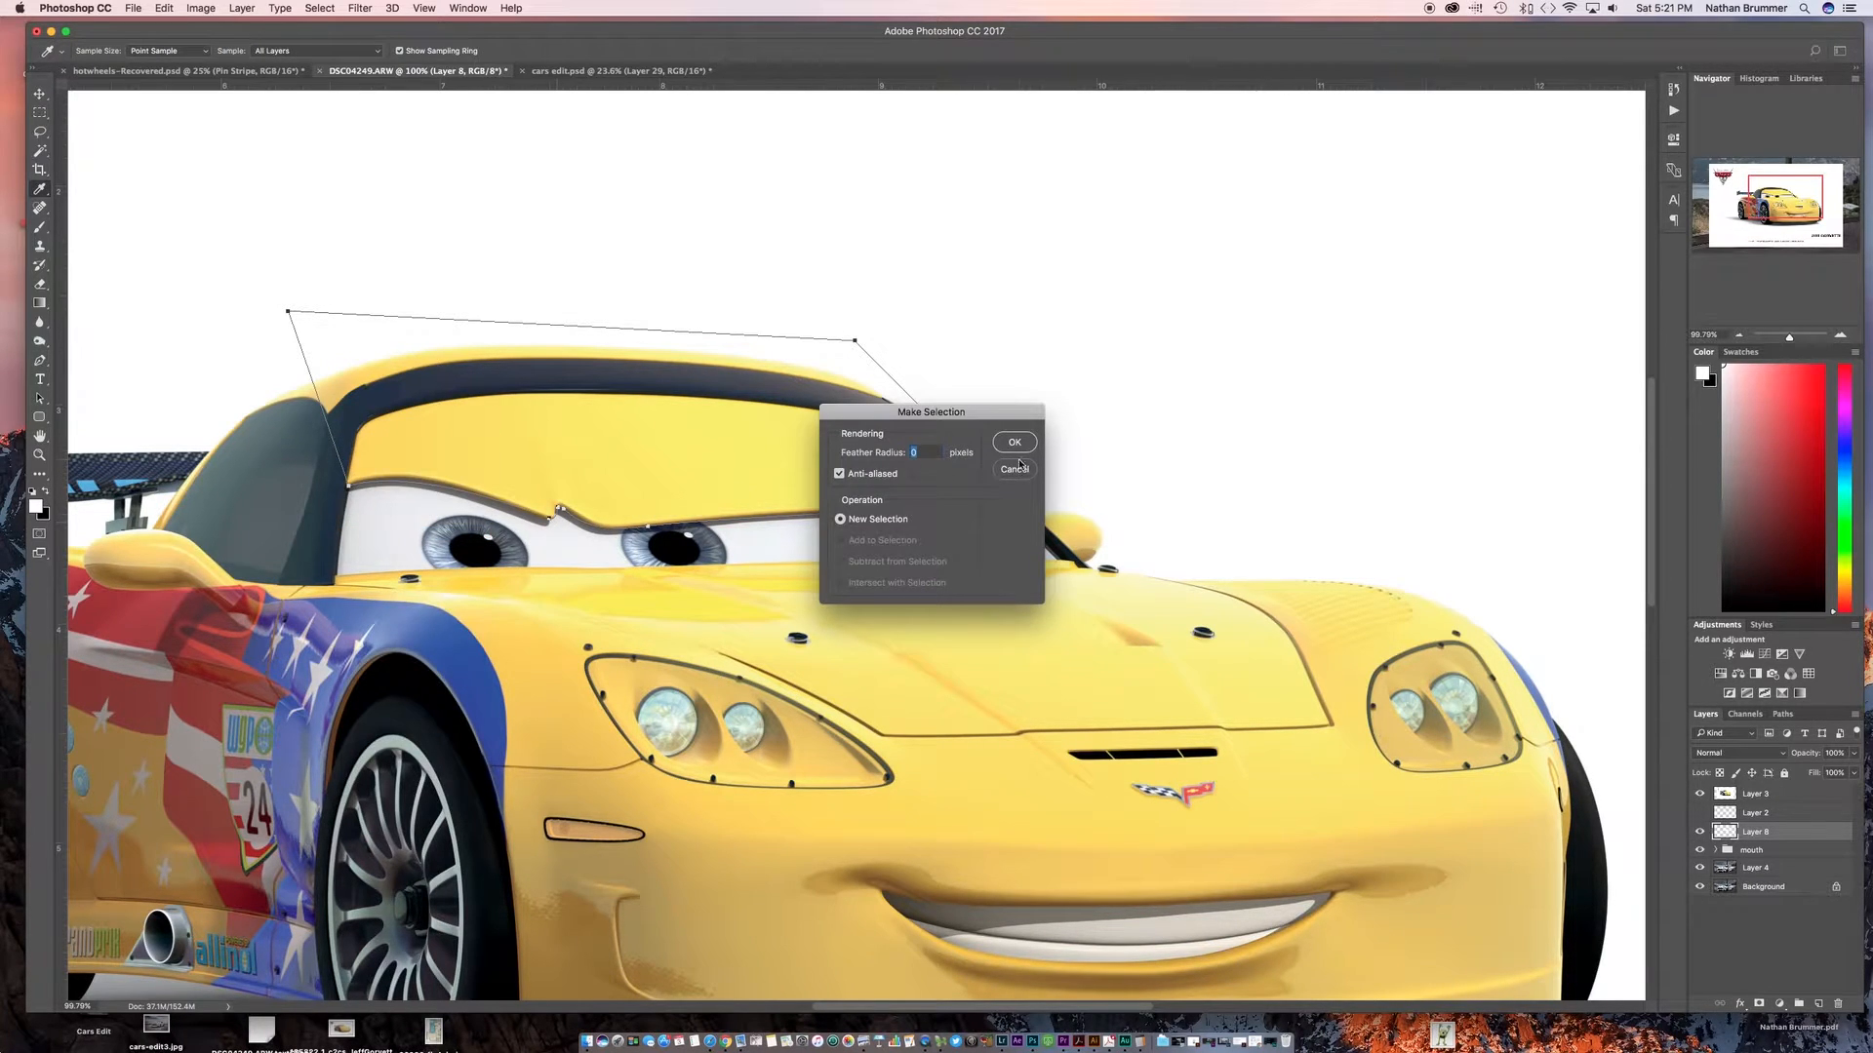
{"action": "left_click", "coordinate": [1014, 444]}
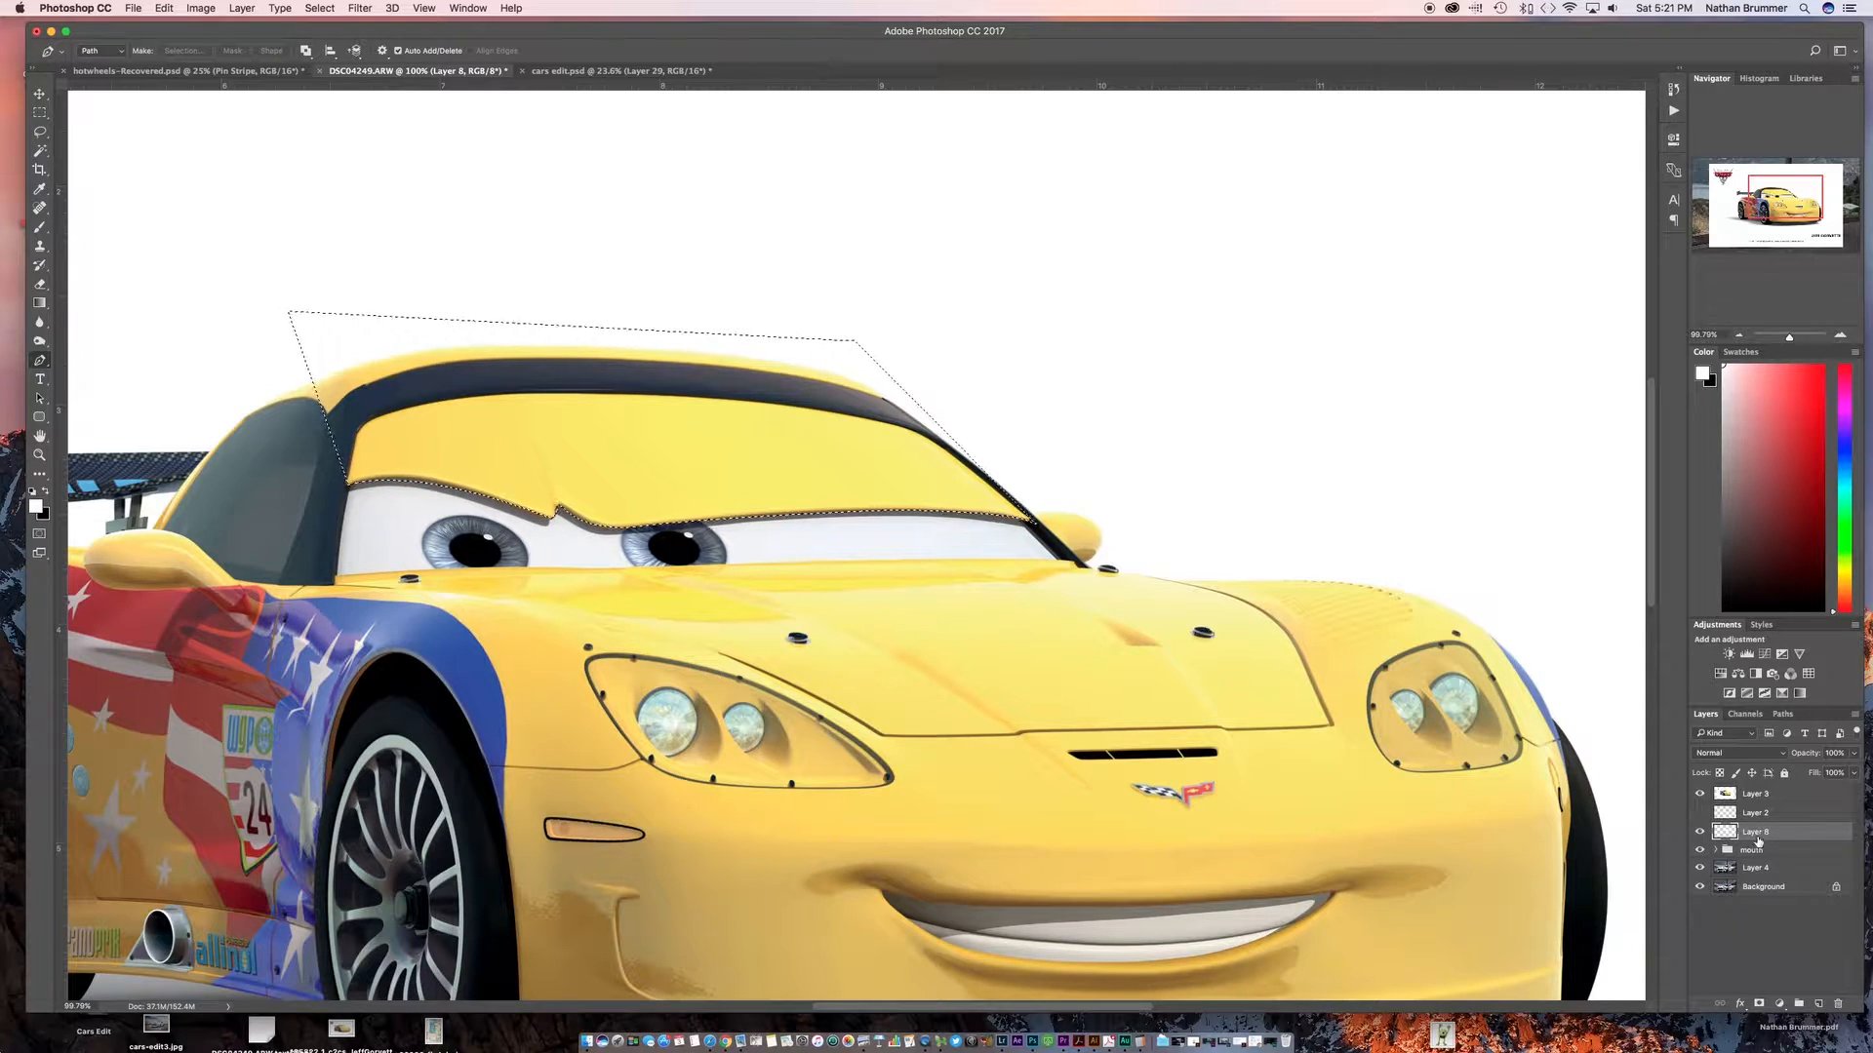
Add a new layer above Layer 8 and fill the eyelid selection with black
{"action": "left_click", "coordinate": [1818, 1004]}
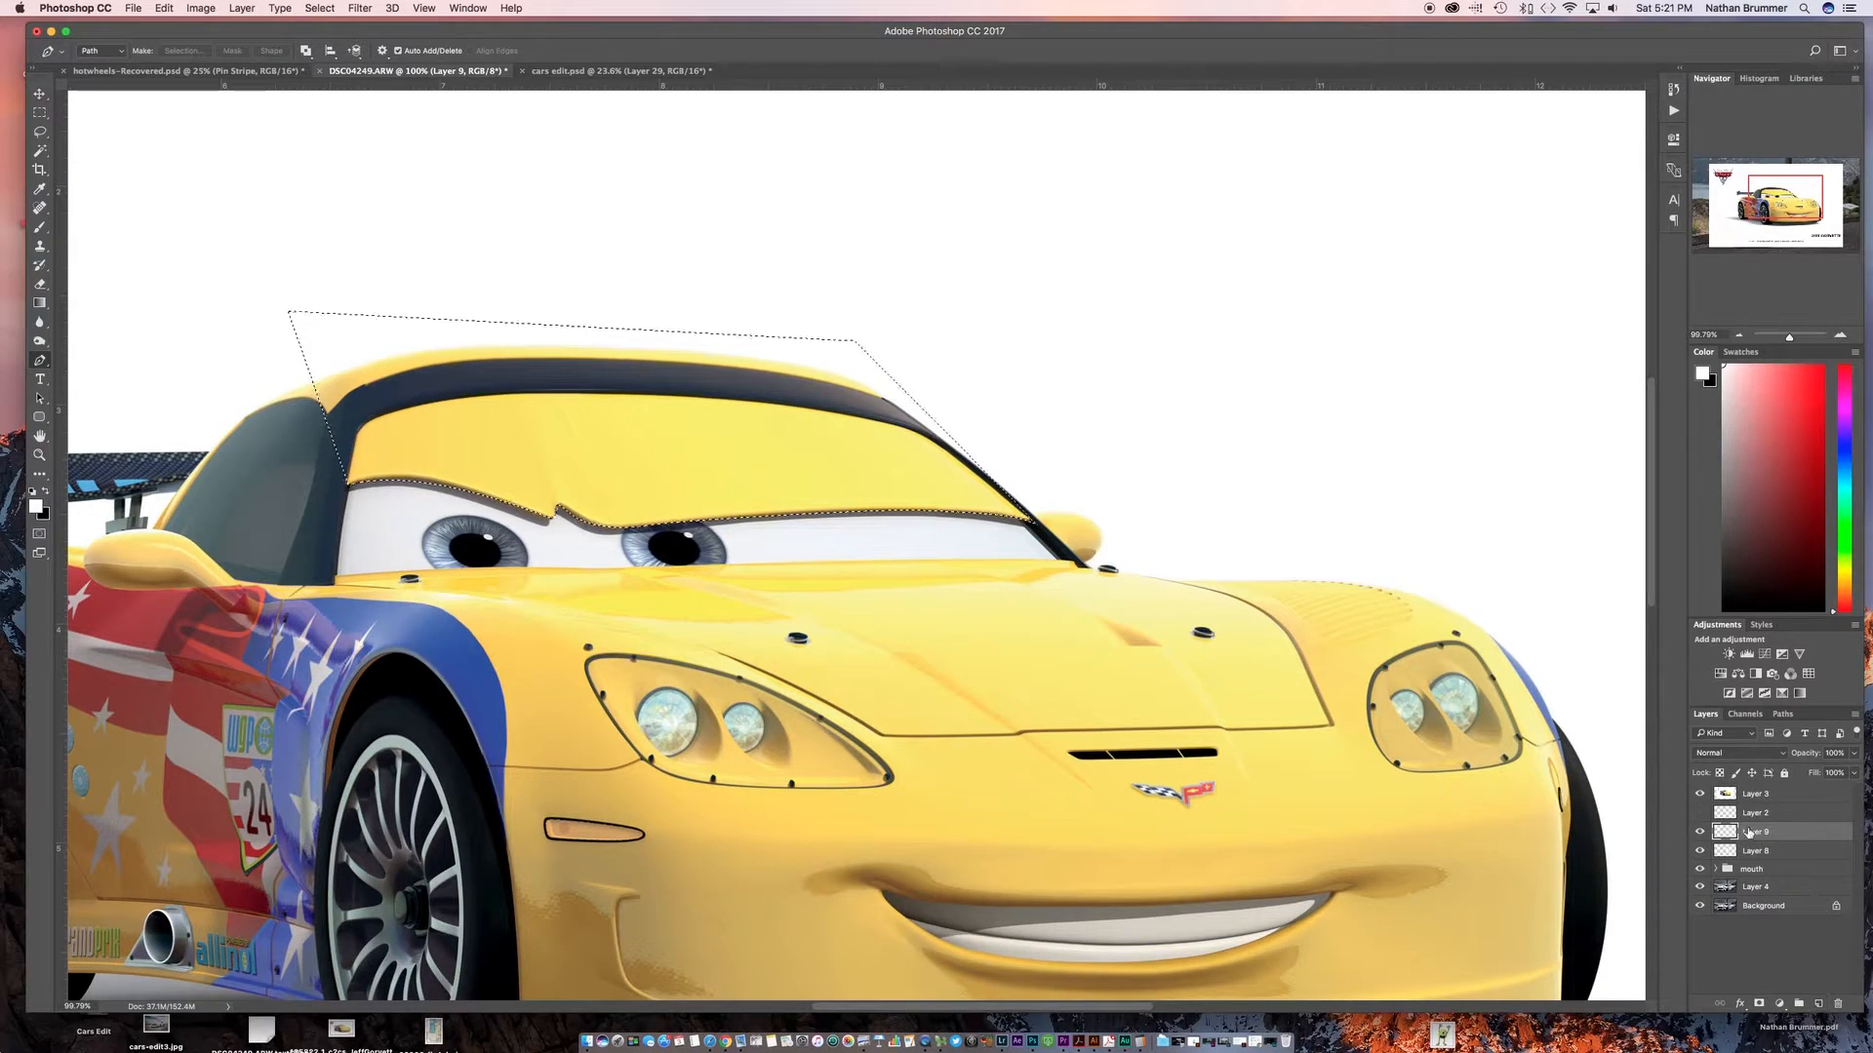
{"action": "scroll", "coordinate": [850, 507], "scroll_direction": "left", "scroll_amount": 2}
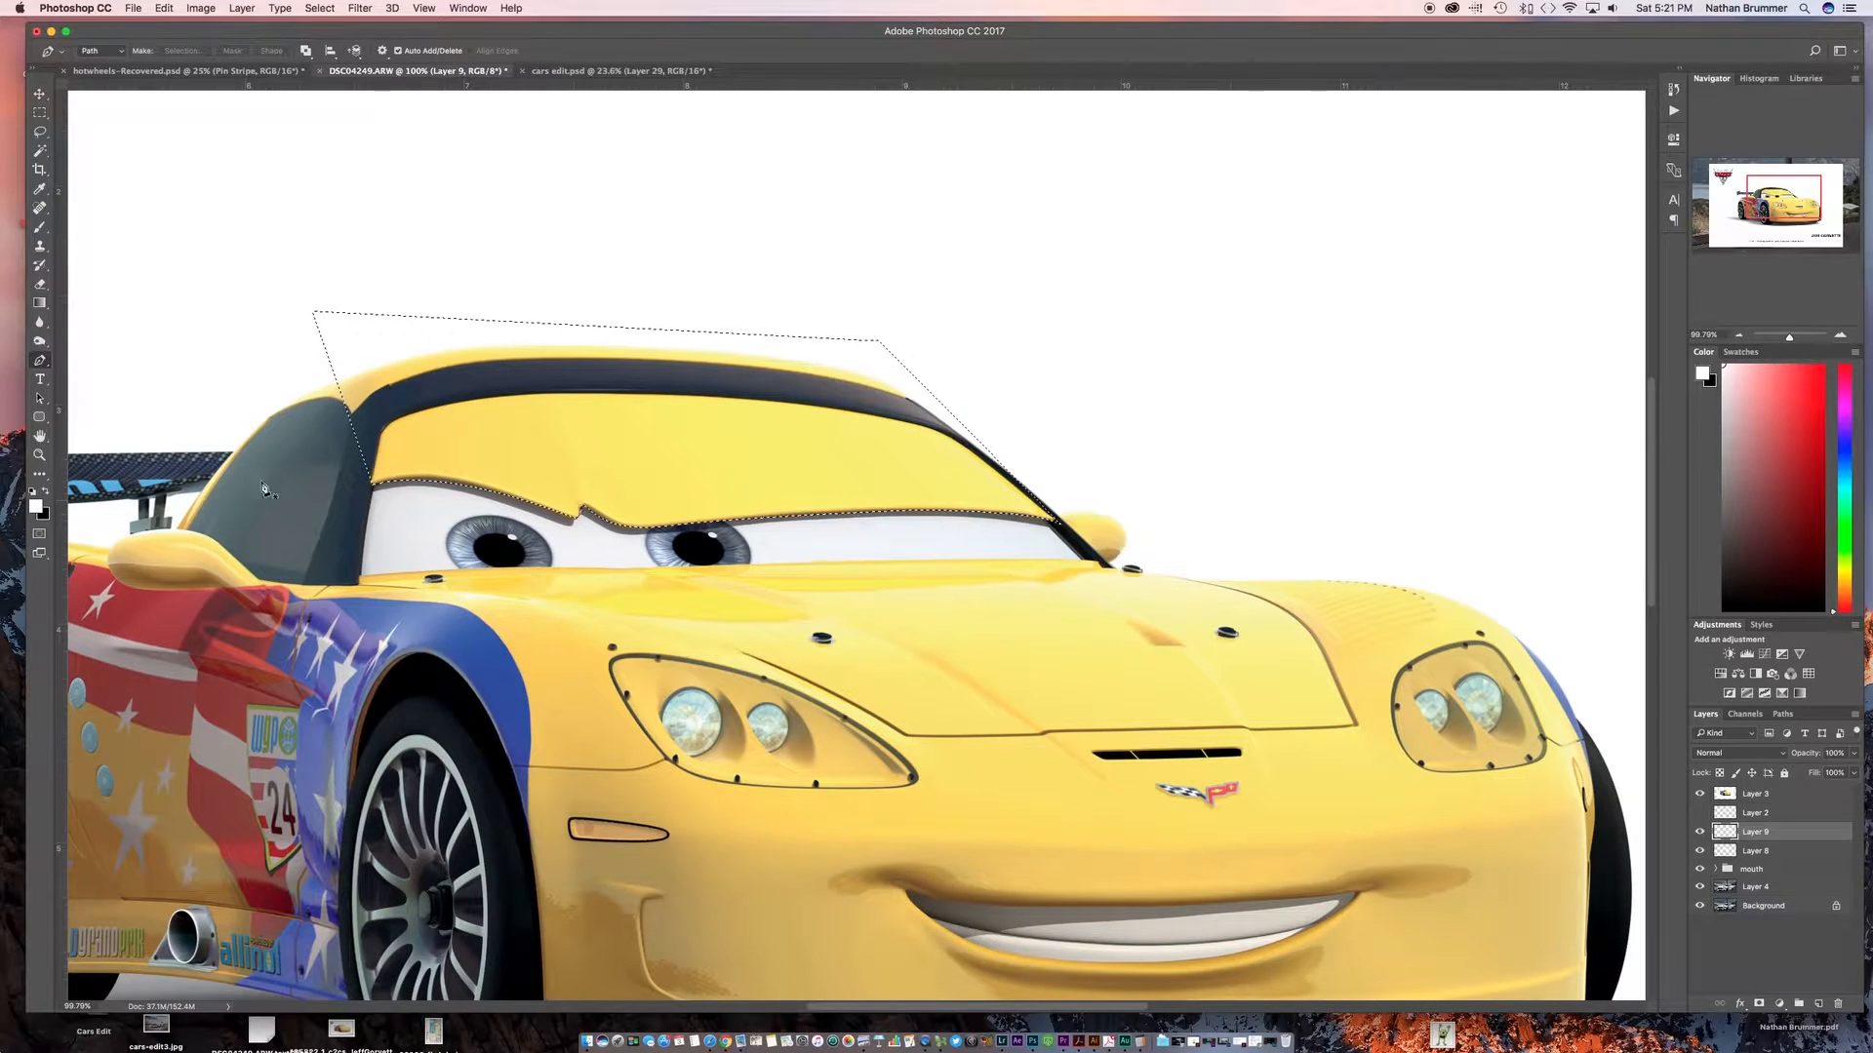
{"action": "left_click", "coordinate": [47, 496]}
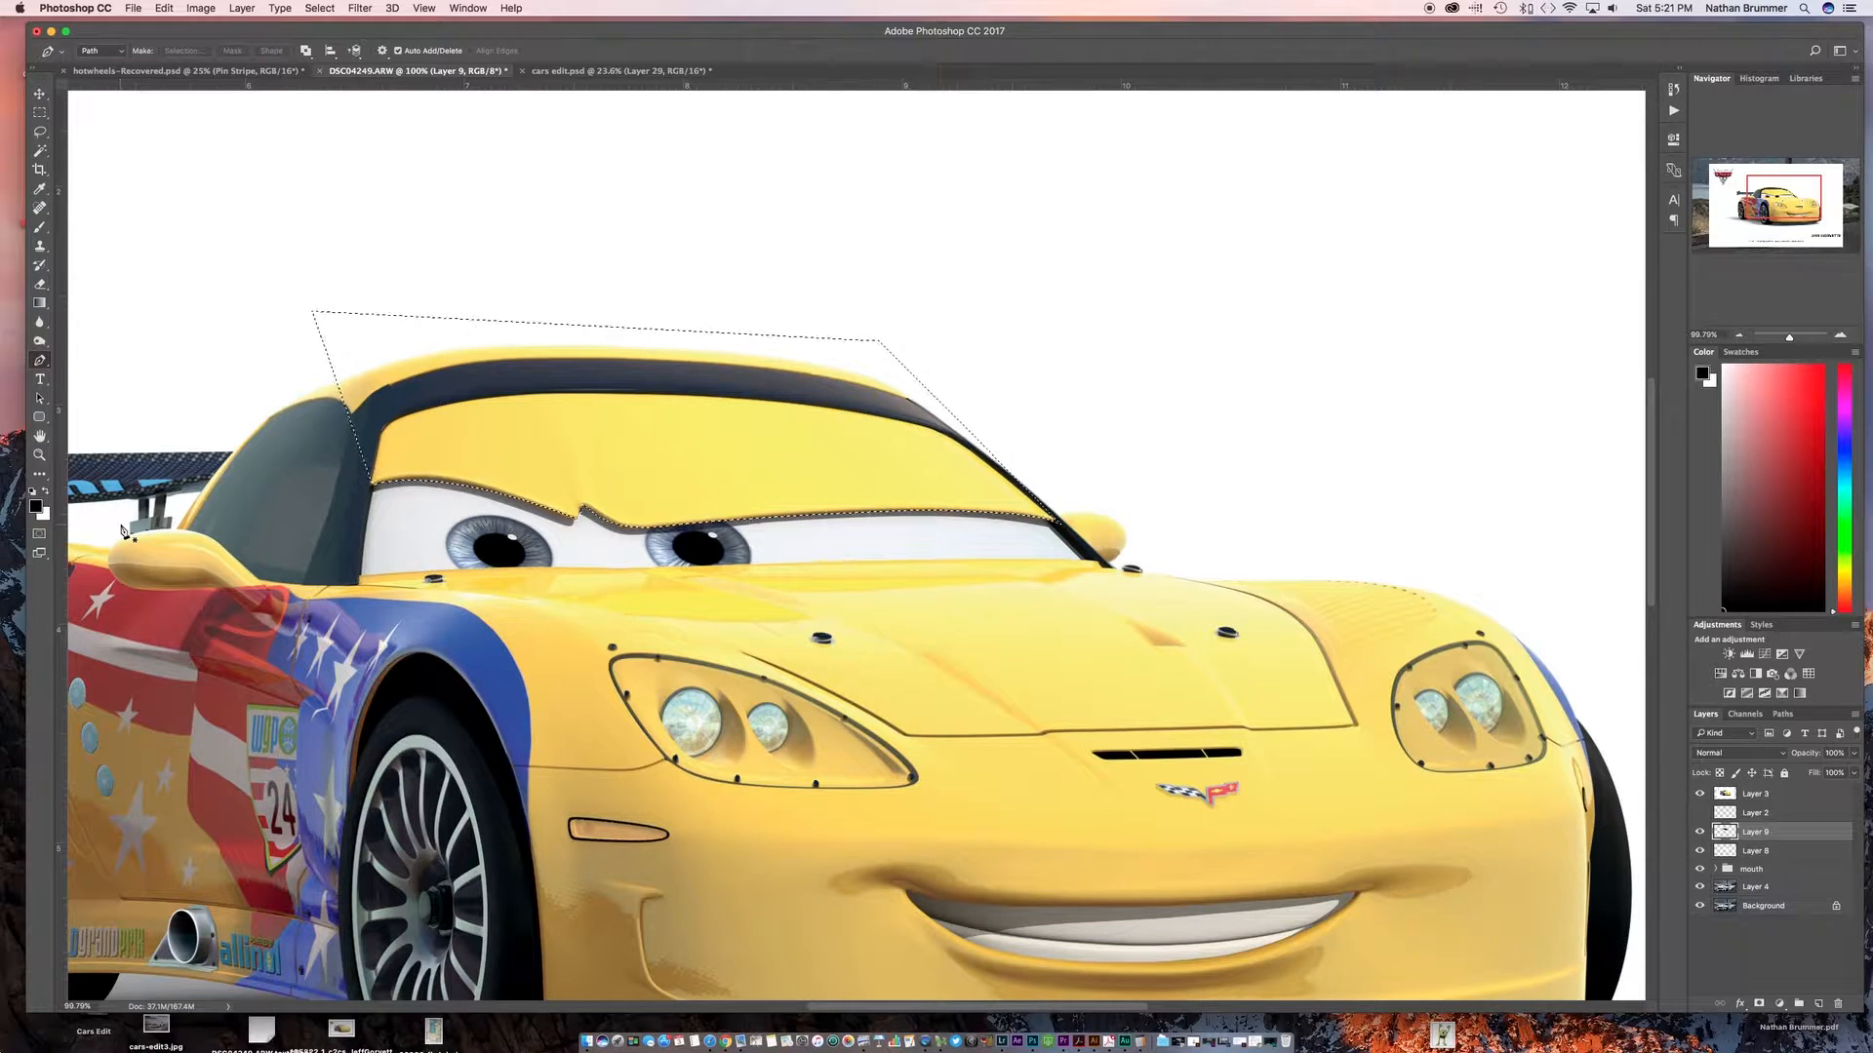
Hide the reference in Layer 3 and refill the eyelid shape with the dark navy sampled from the Mustang's roof
{"action": "left_click", "coordinate": [1700, 795]}
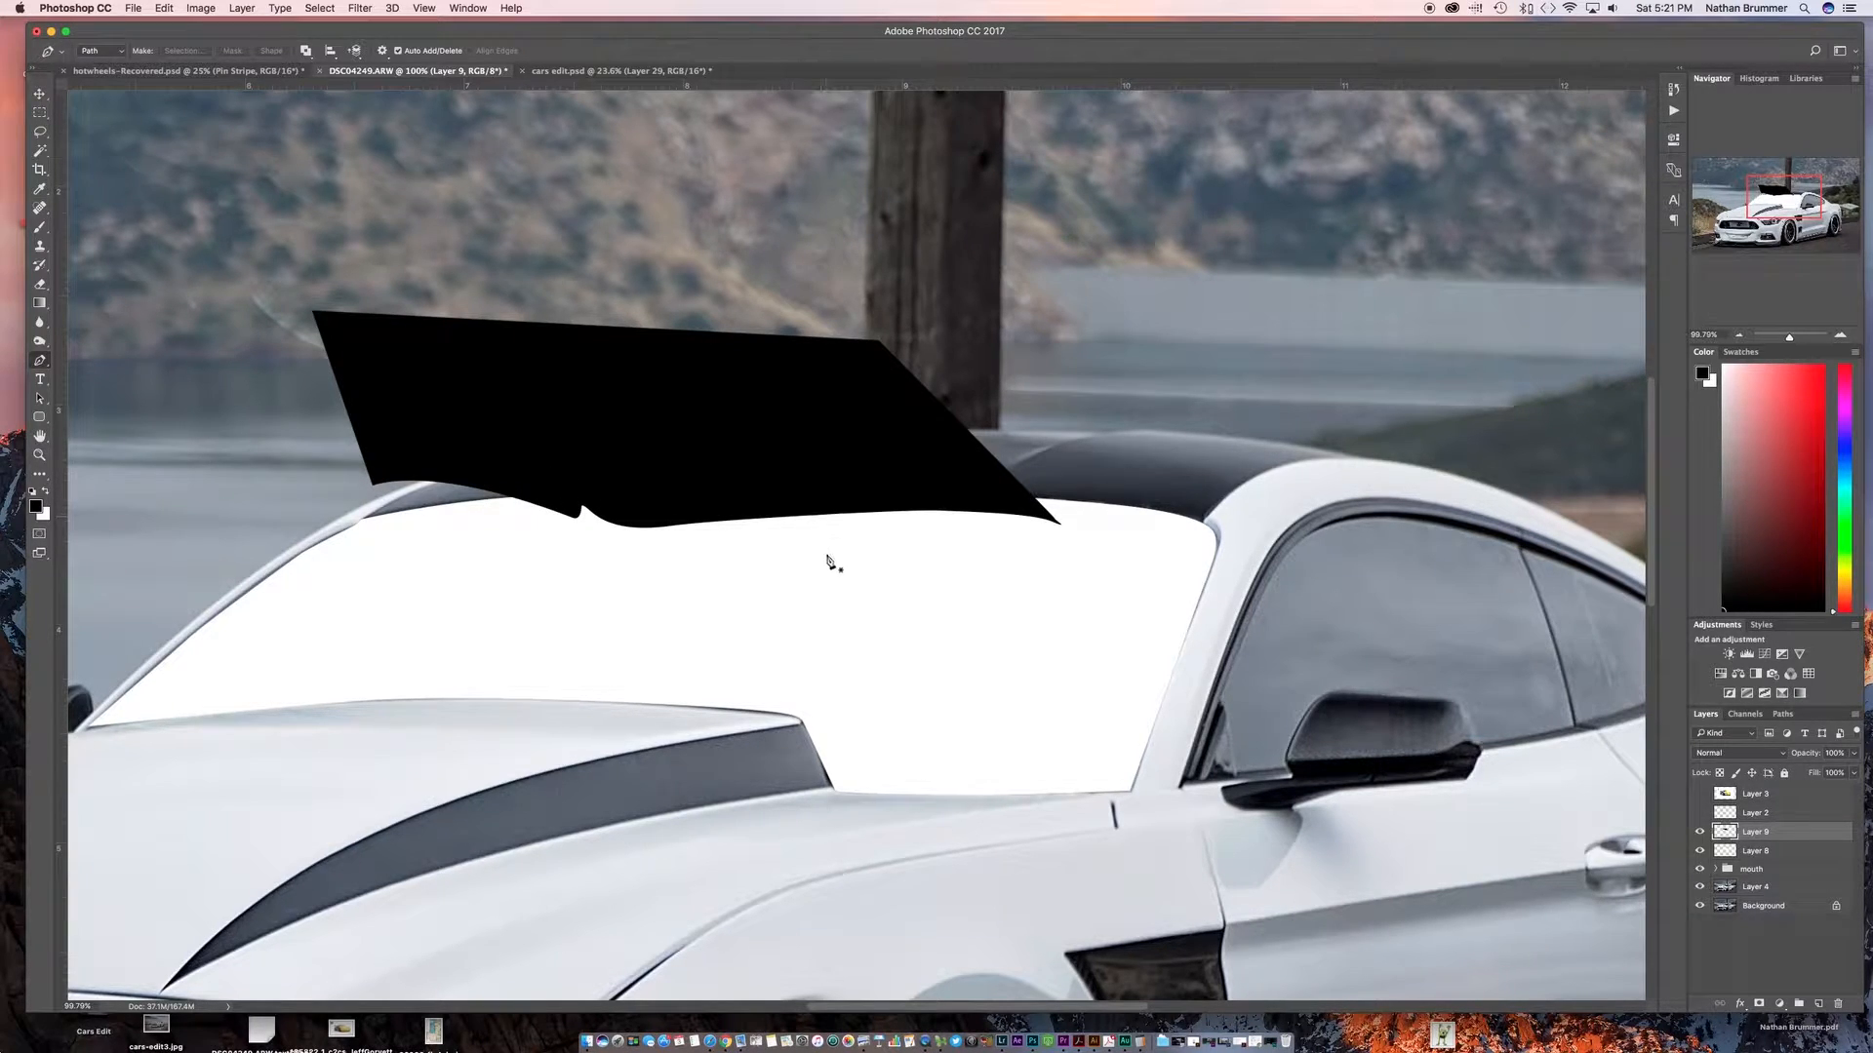
{"action": "scroll", "coordinate": [830, 563], "scroll_direction": "down", "scroll_amount": 6}
{"action": "scroll", "coordinate": [830, 563], "scroll_direction": "up", "scroll_amount": 3}
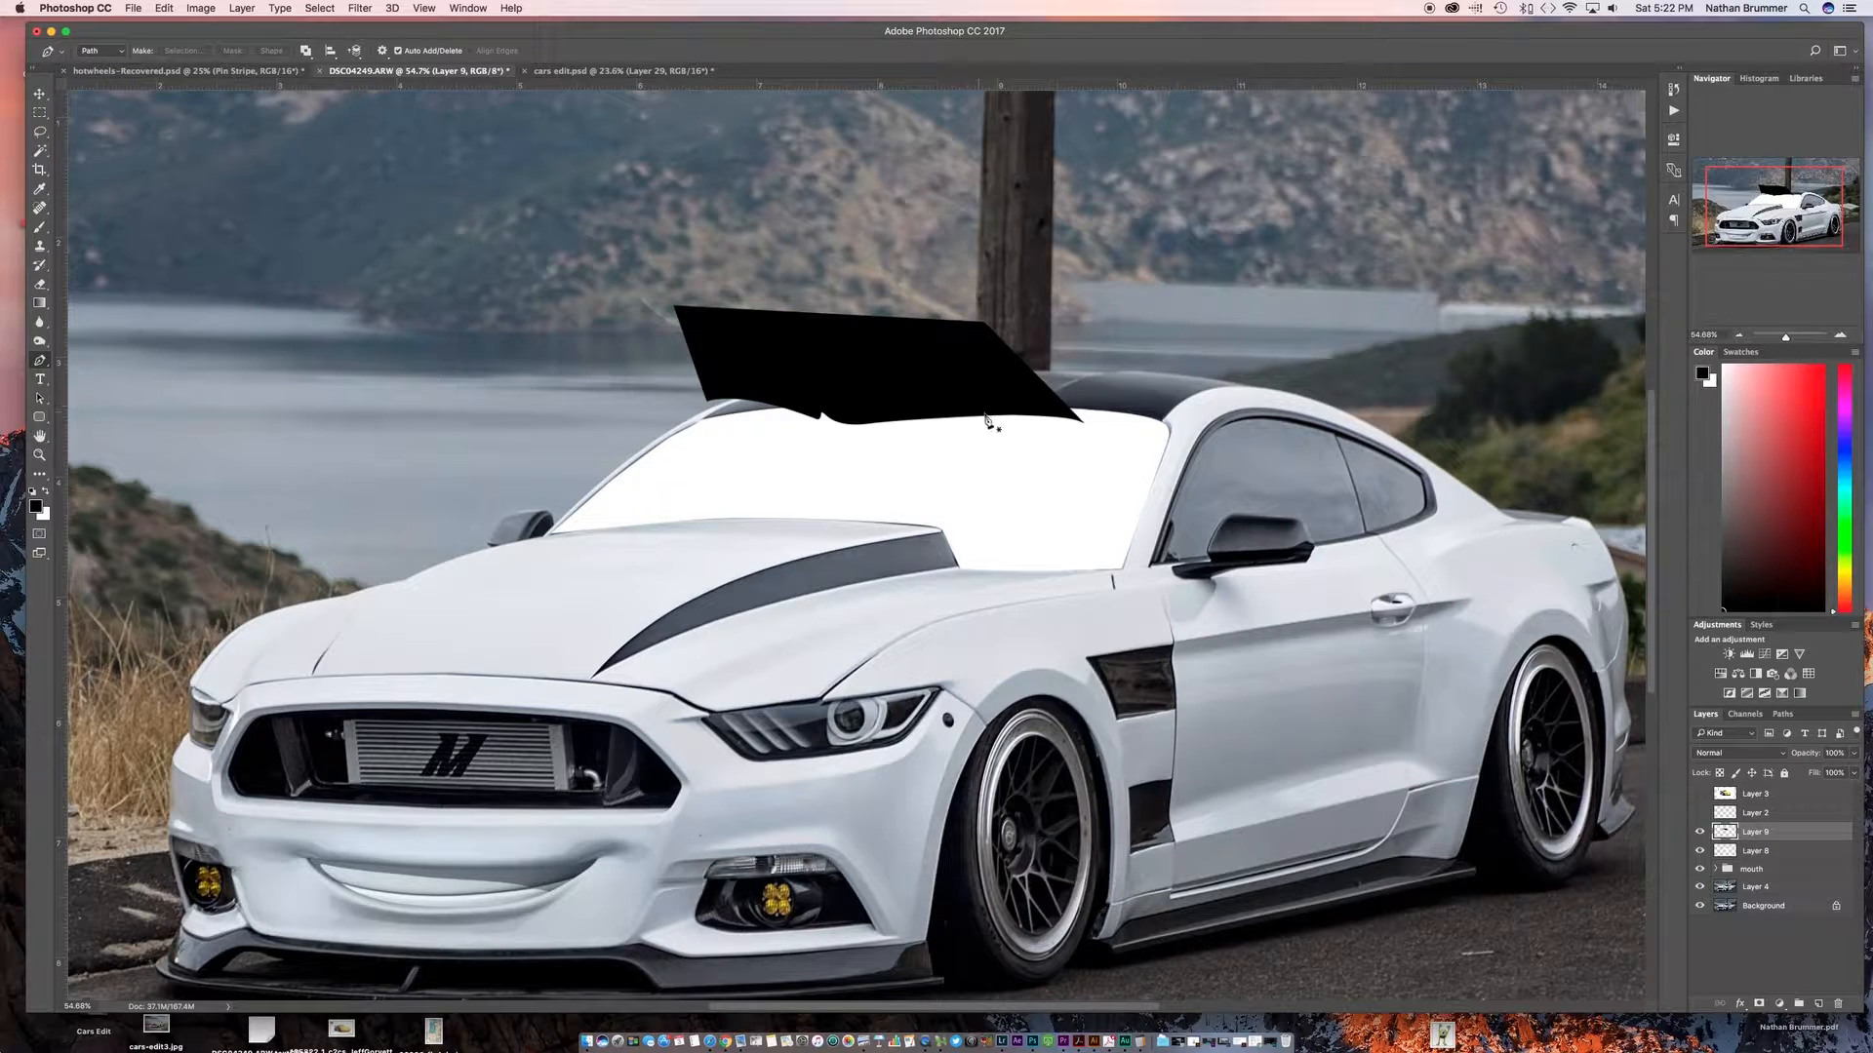
{"action": "left_click", "coordinate": [1724, 832], "text": "super"}
{"action": "left_click", "coordinate": [39, 190]}
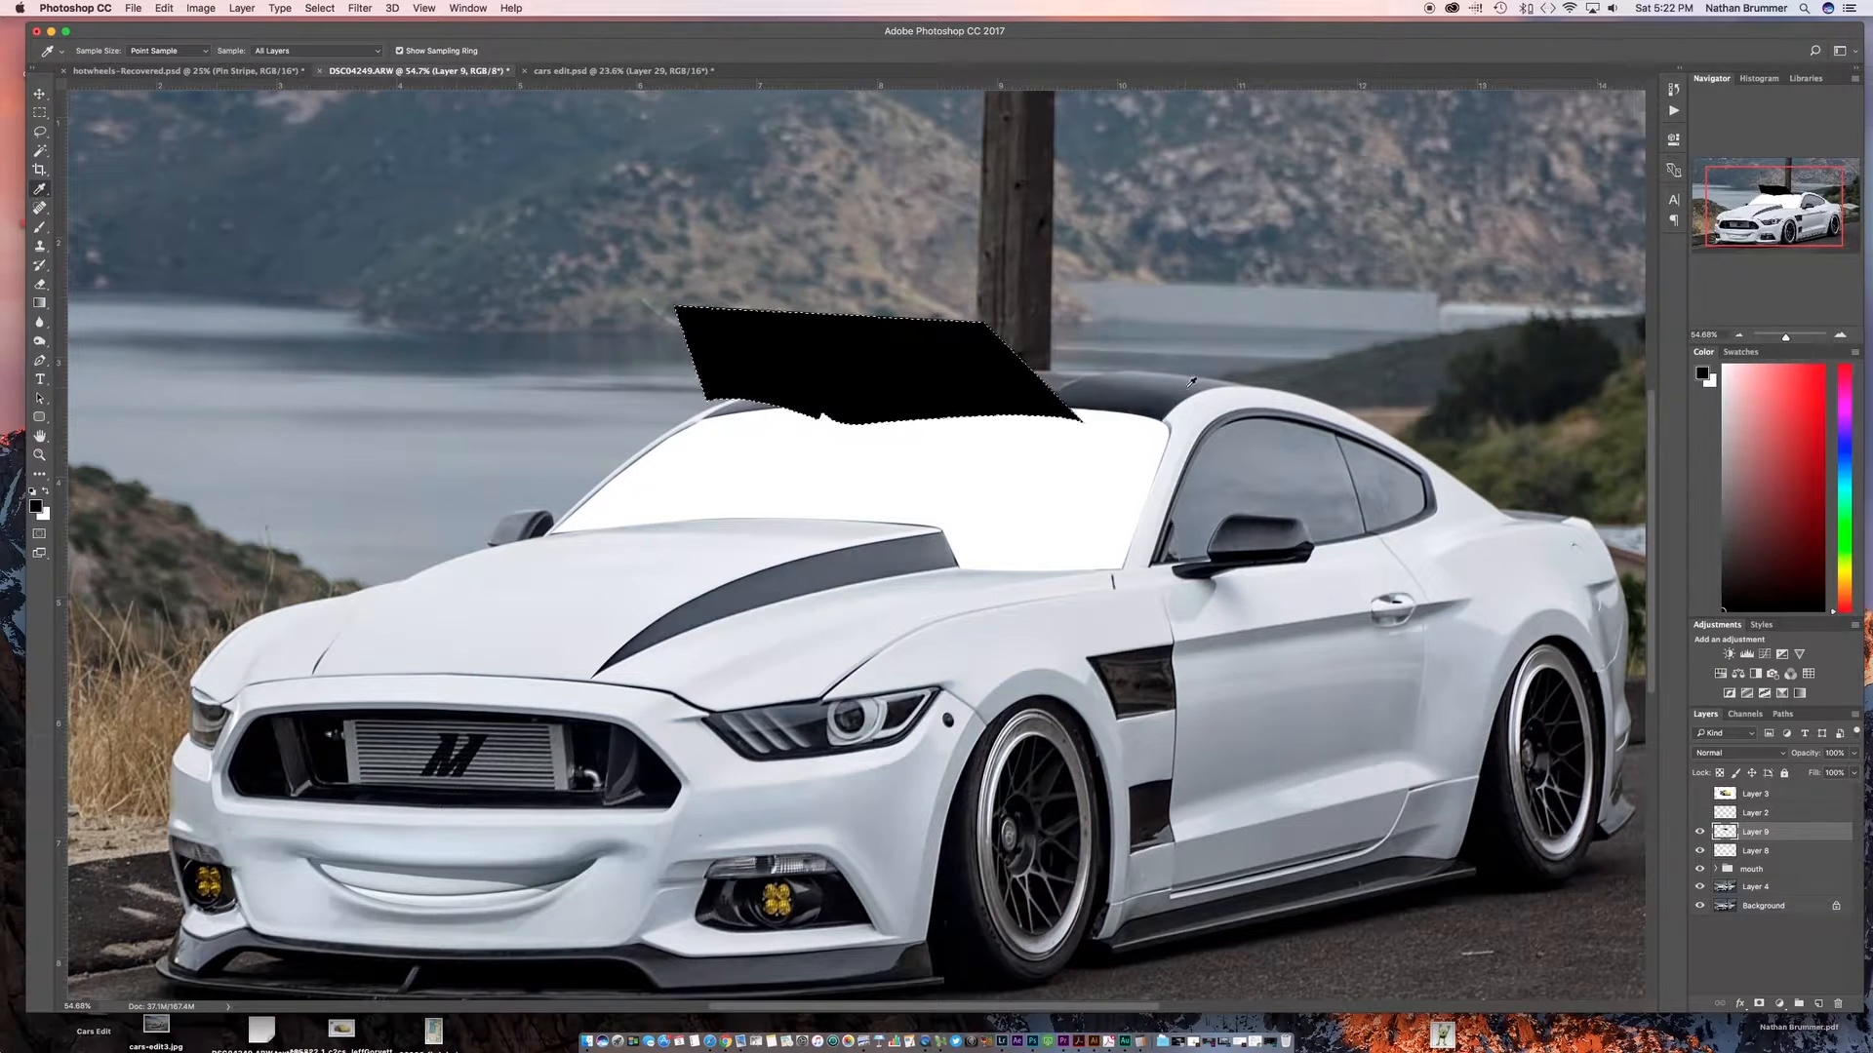
{"action": "left_click", "coordinate": [1118, 401]}
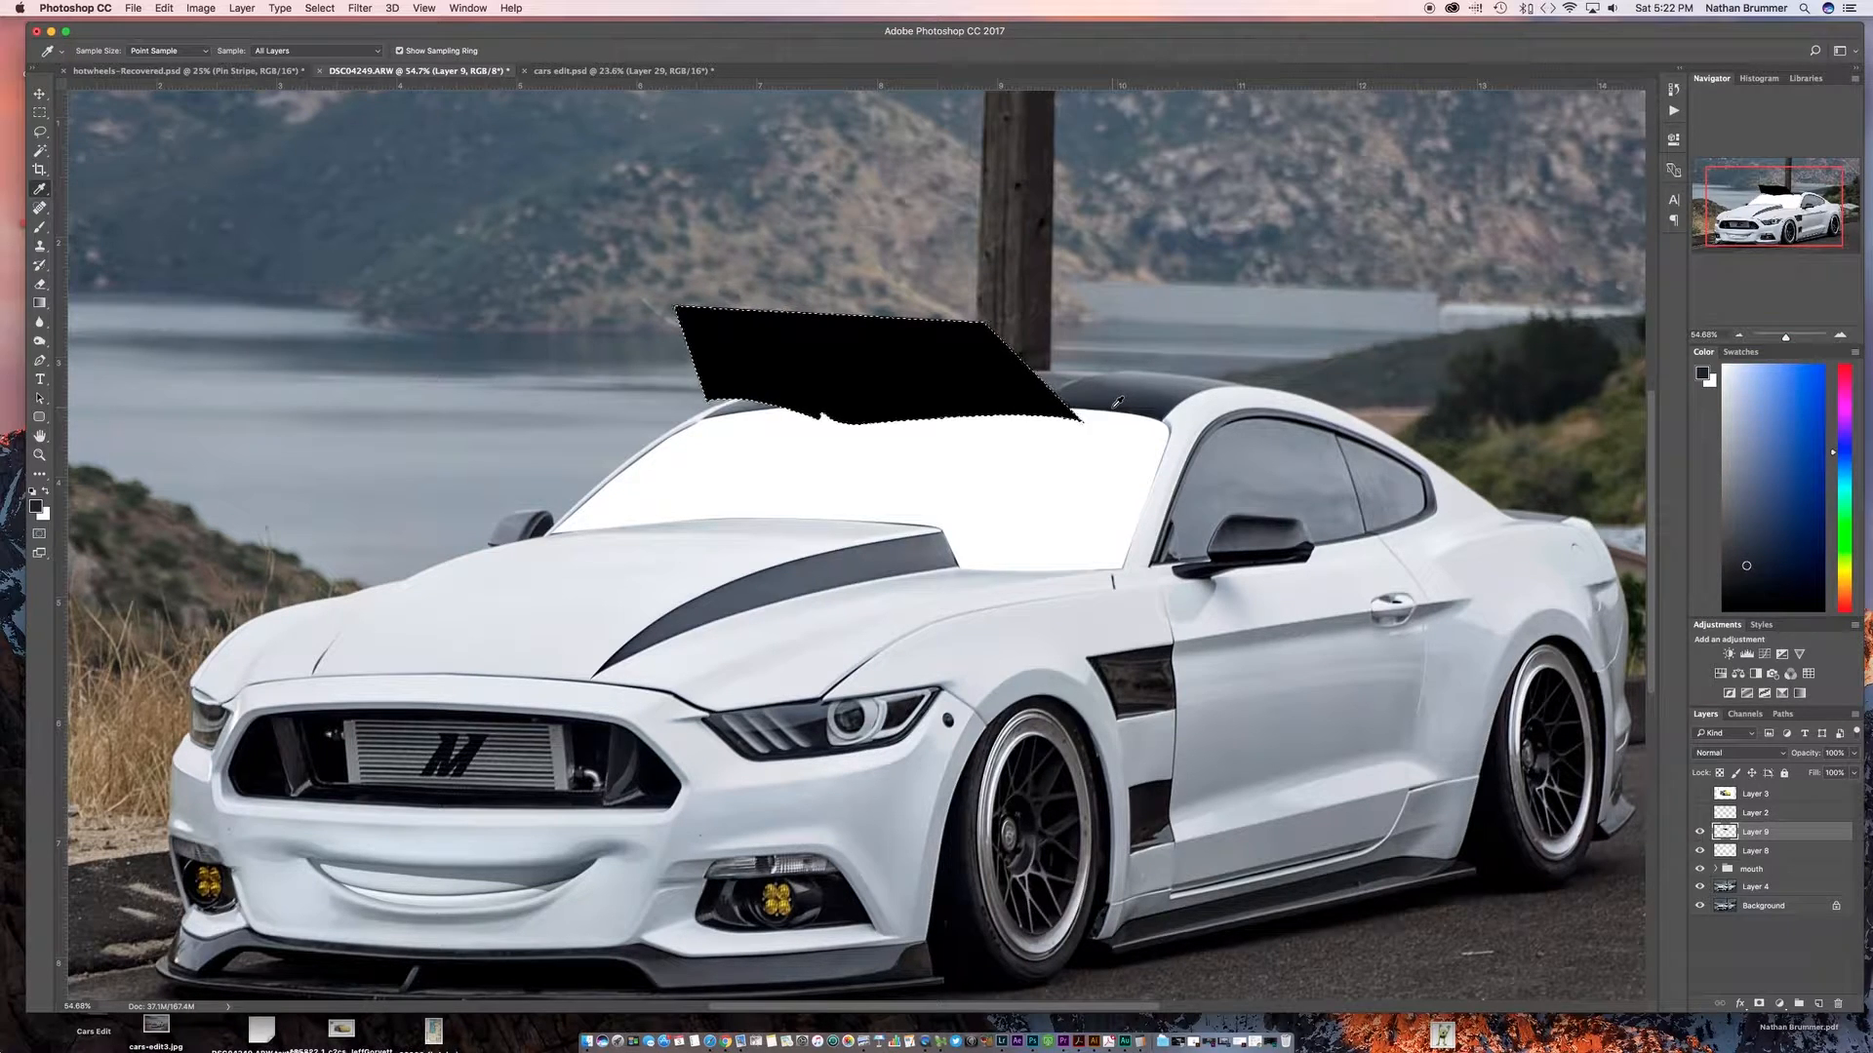
{"action": "key", "text": "alt+BackSpace"}
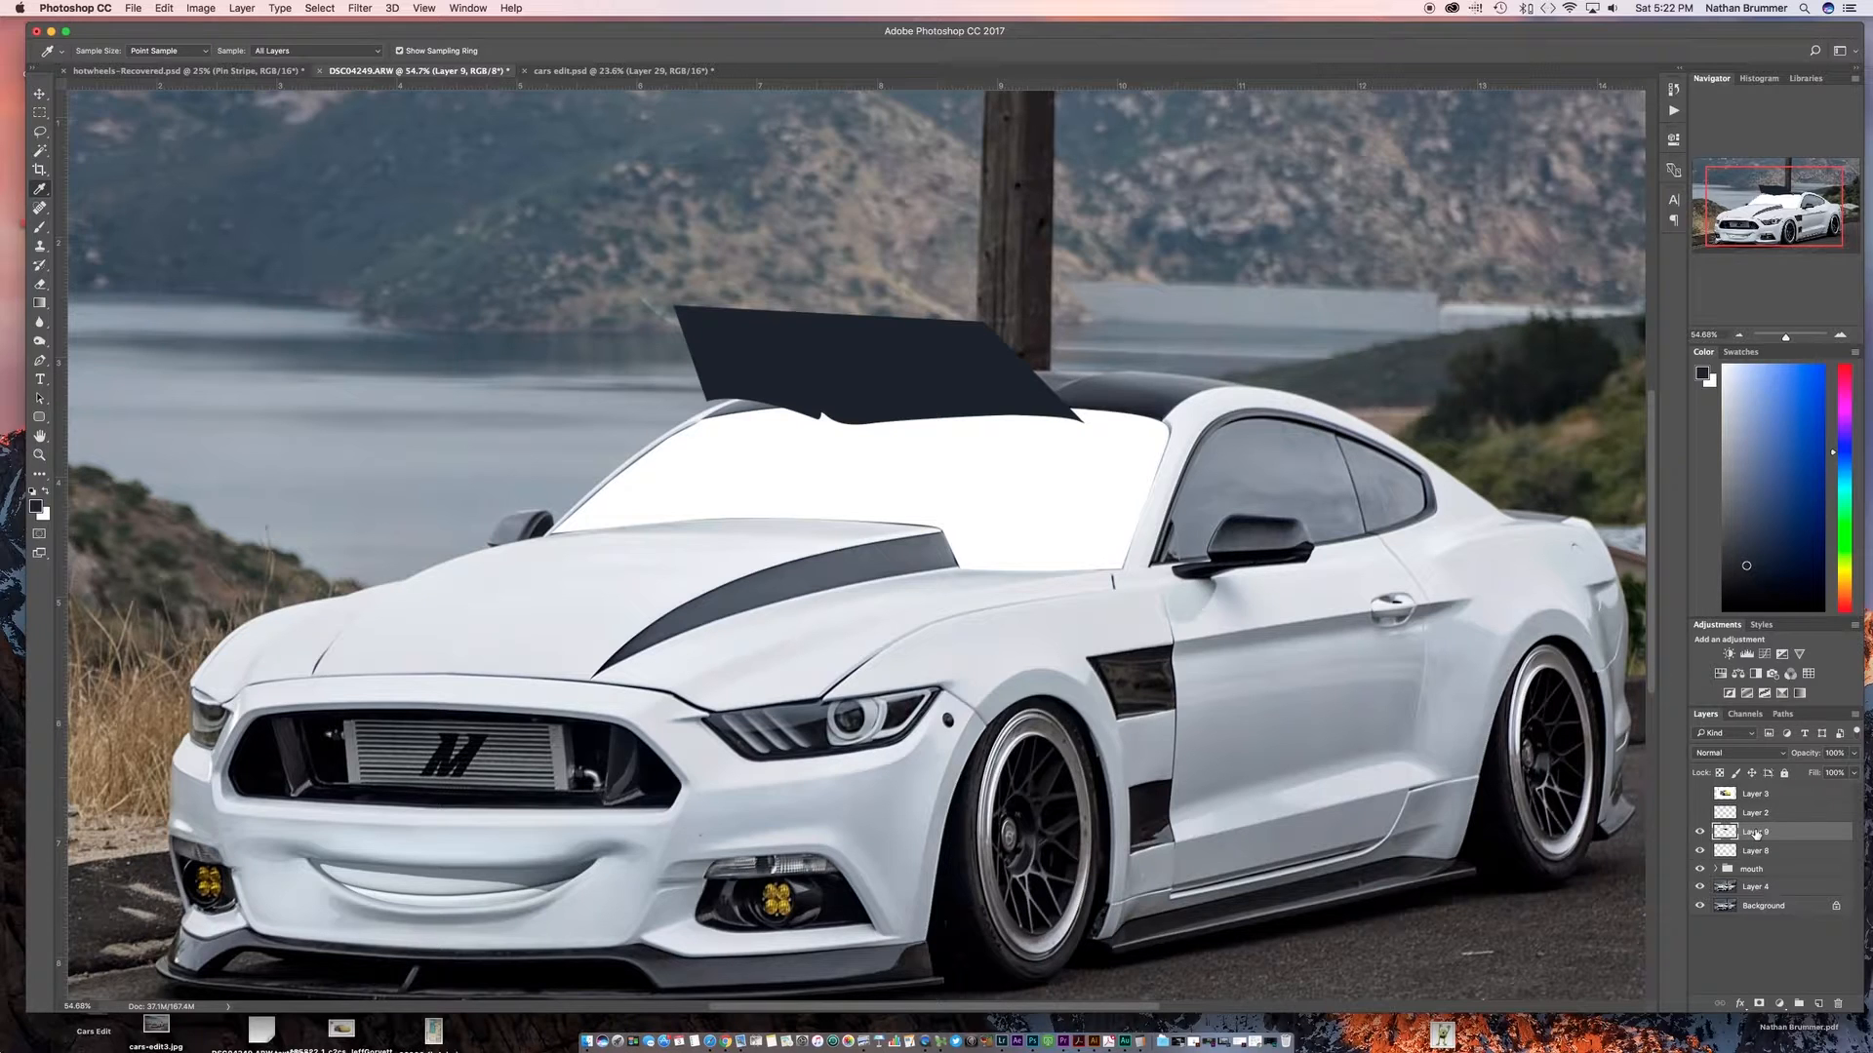
Flip the eyelid shape horizontally with Free Transform and move it down over the Mustang's windshield
{"action": "key", "text": "ctrl+t"}
{"action": "right_click", "coordinate": [909, 382]}
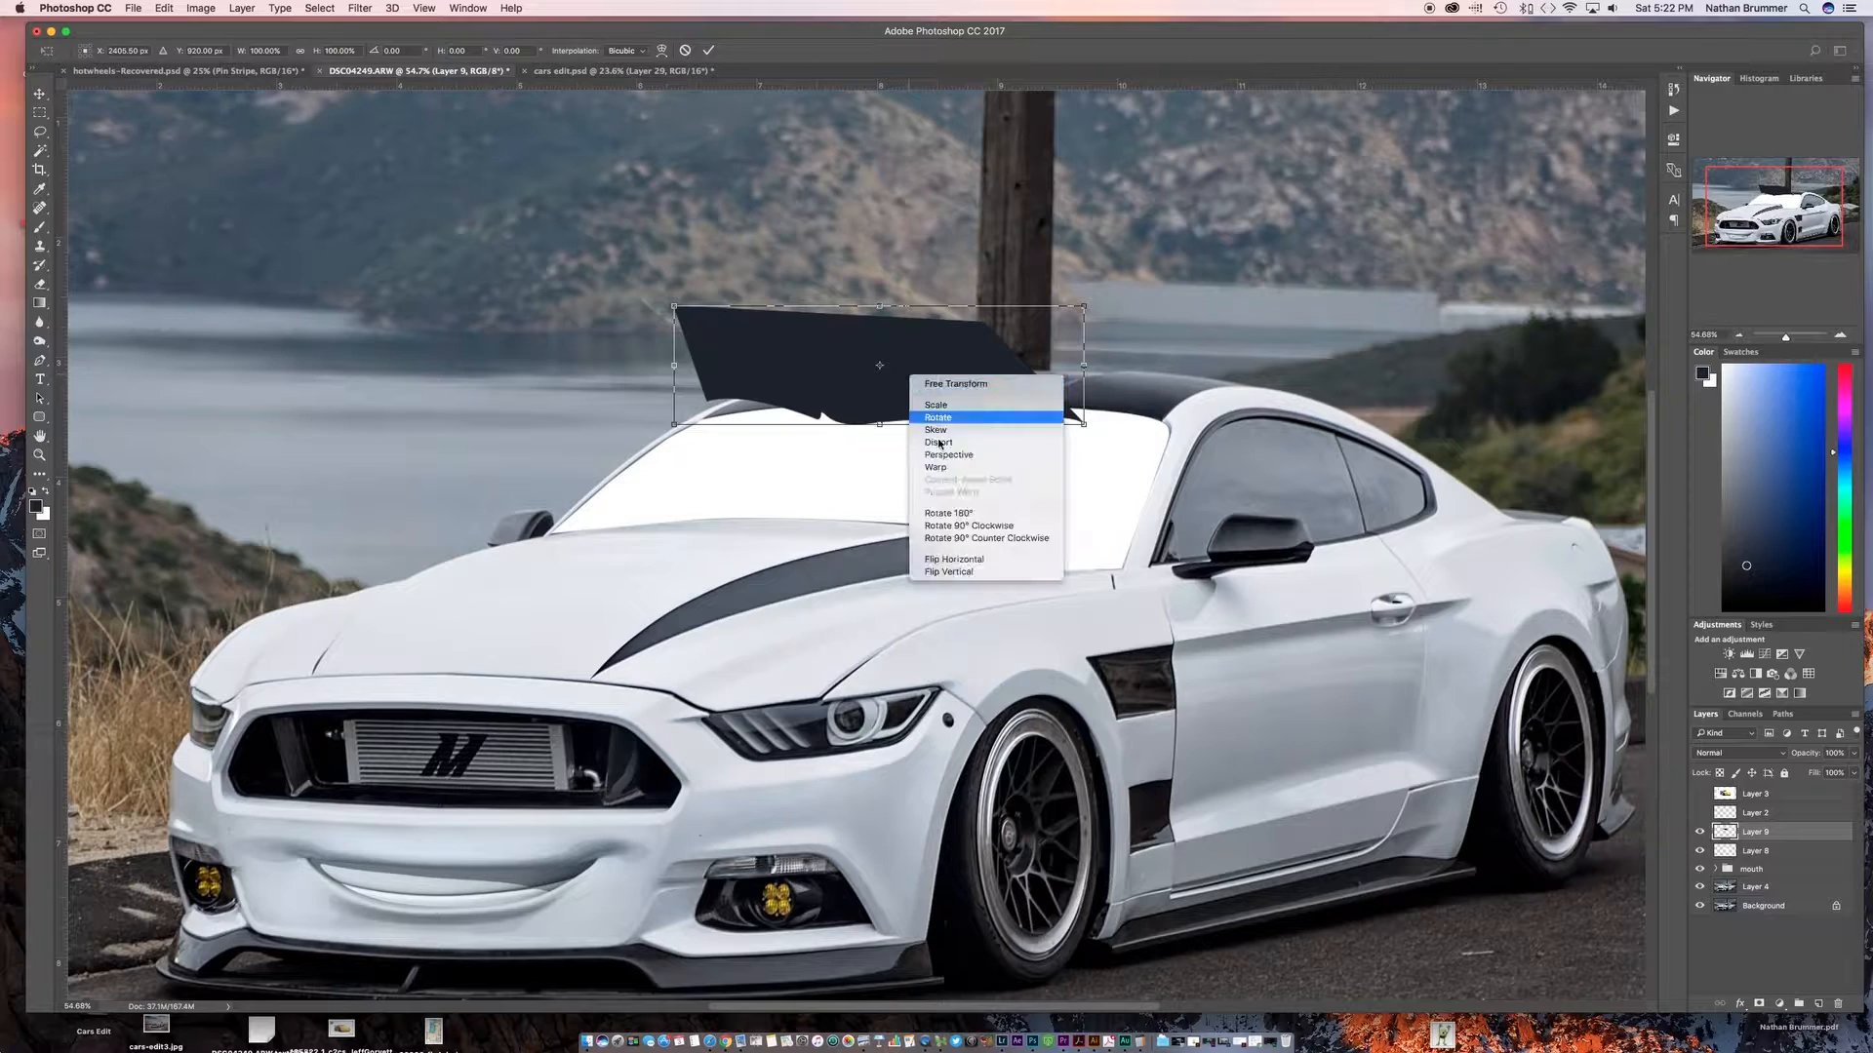
{"action": "left_click", "coordinate": [957, 554]}
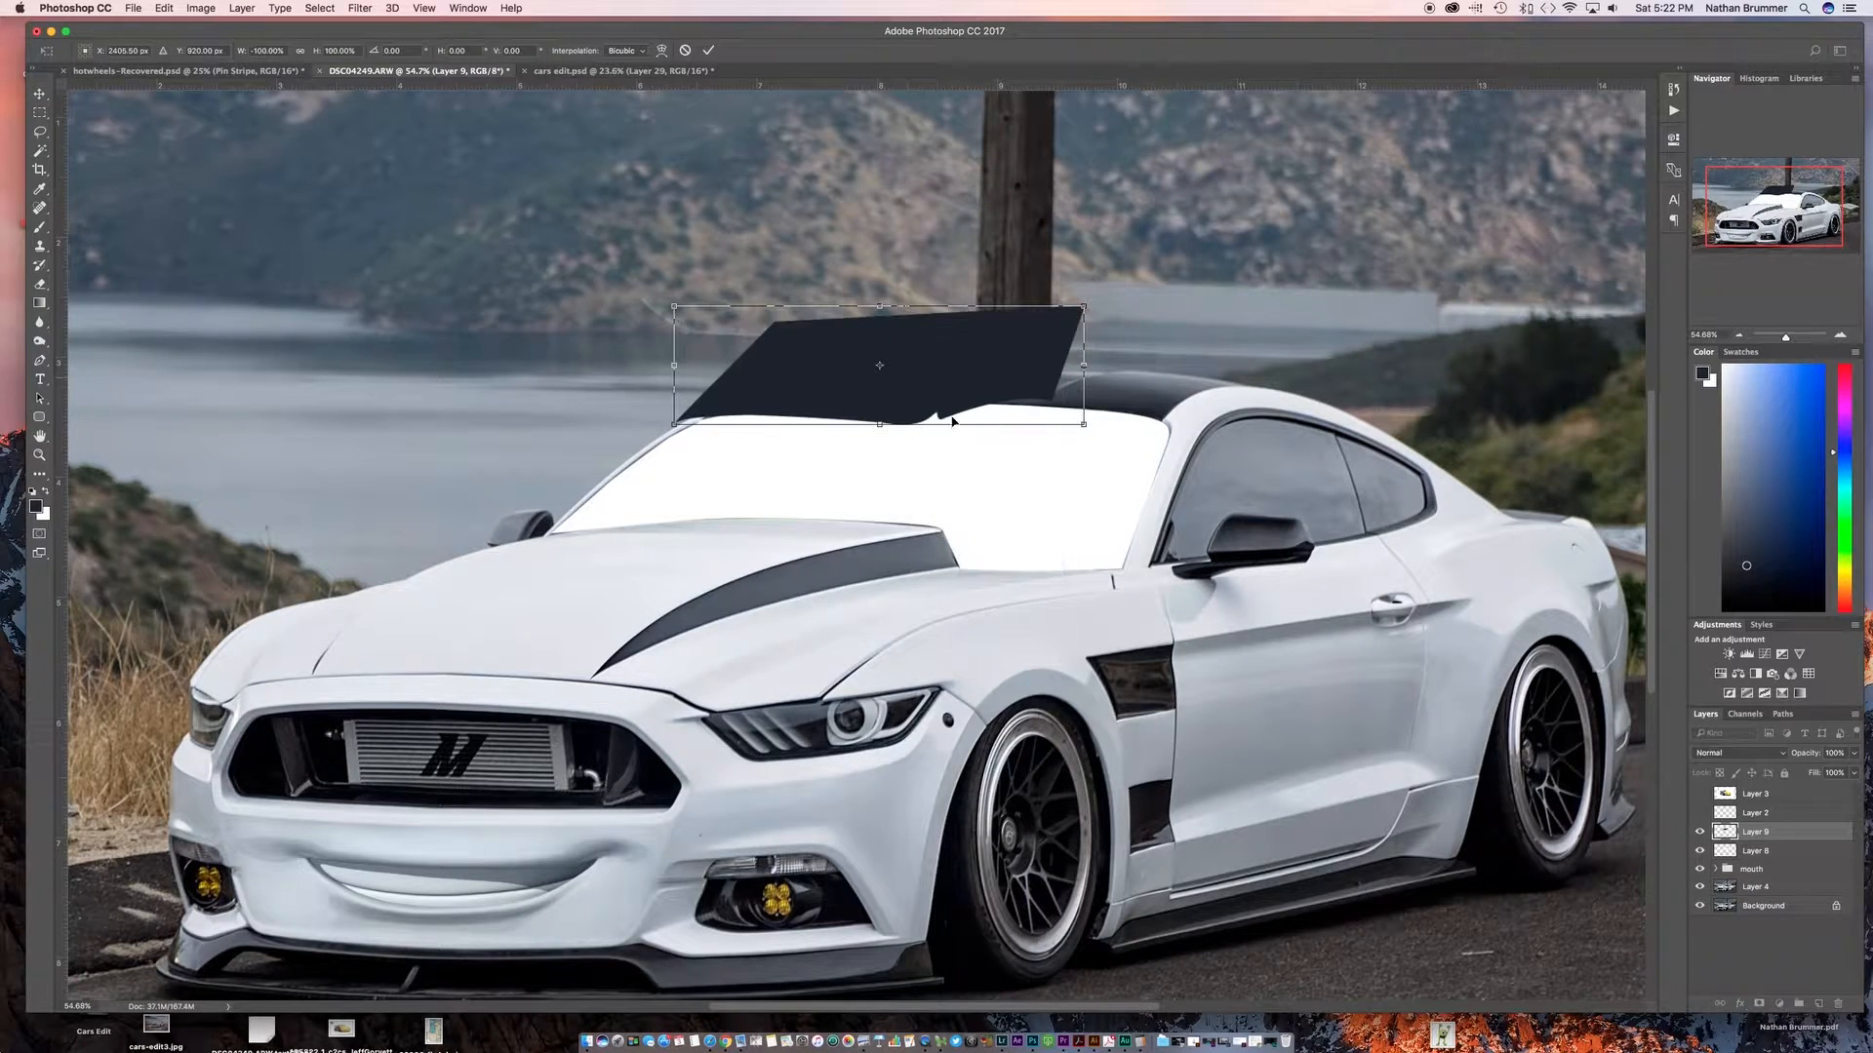
{"action": "left_click_drag", "start_coordinate": [941, 379], "coordinate": [896, 427]}
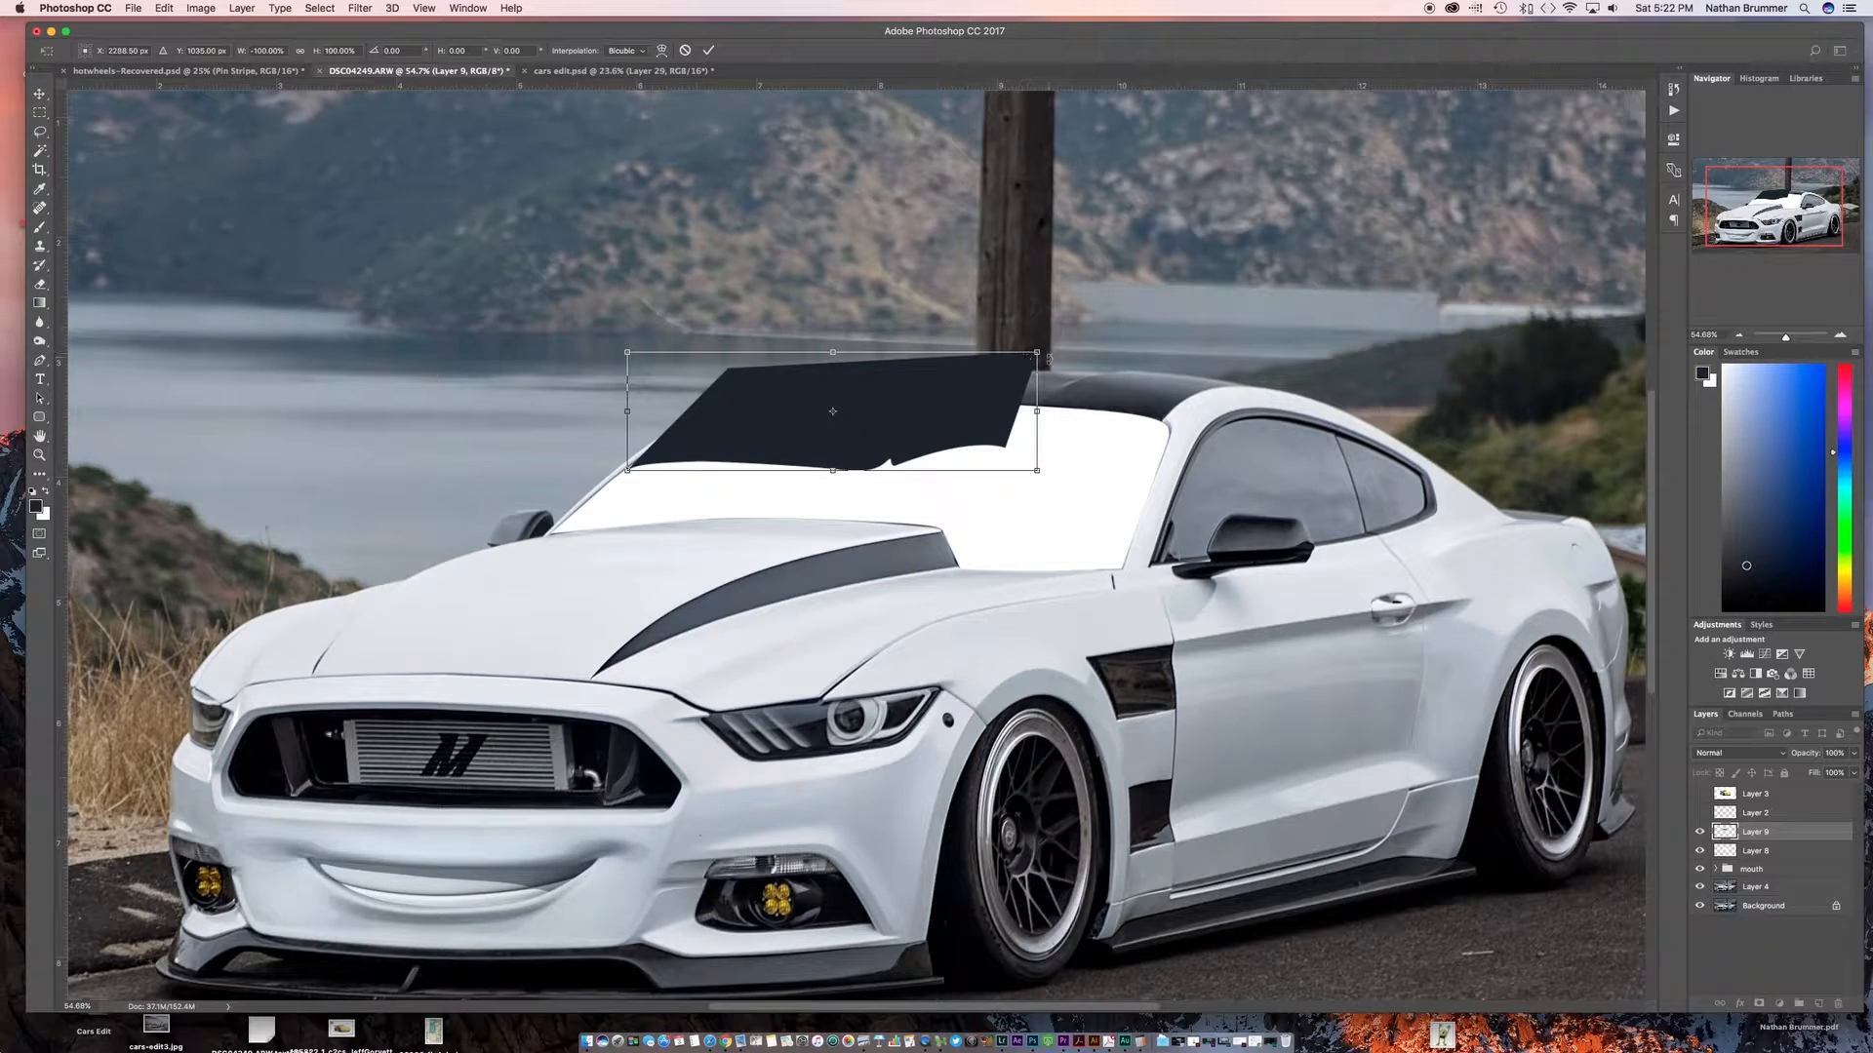
Enlarge the navy eyelid shape with Free Transform and position it to span the Mustang's windshield
{"action": "left_click_drag", "start_coordinate": [1041, 352], "coordinate": [1219, 338]}
{"action": "left_click_drag", "start_coordinate": [1126, 391], "coordinate": [1212, 391]}
{"action": "left_click_drag", "start_coordinate": [1215, 391], "coordinate": [1215, 391]}
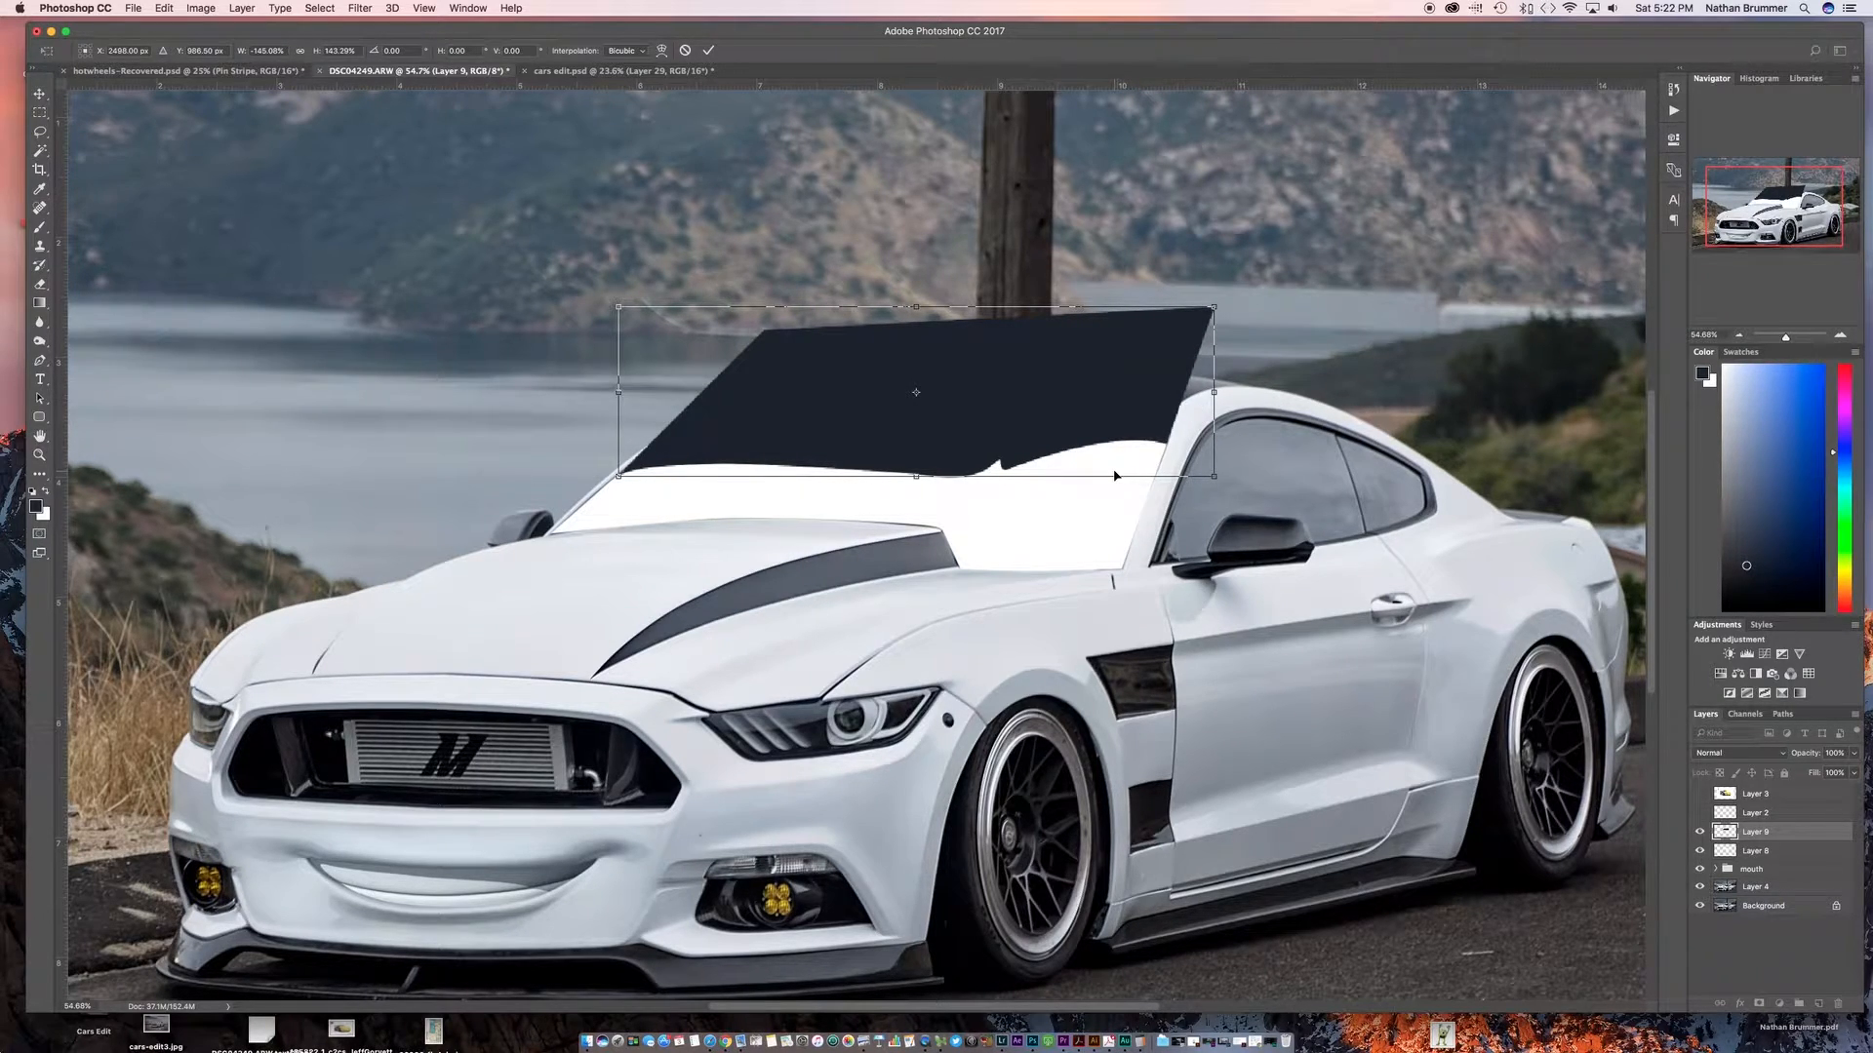
{"action": "key", "text": "Return"}
{"action": "key", "text": "i"}
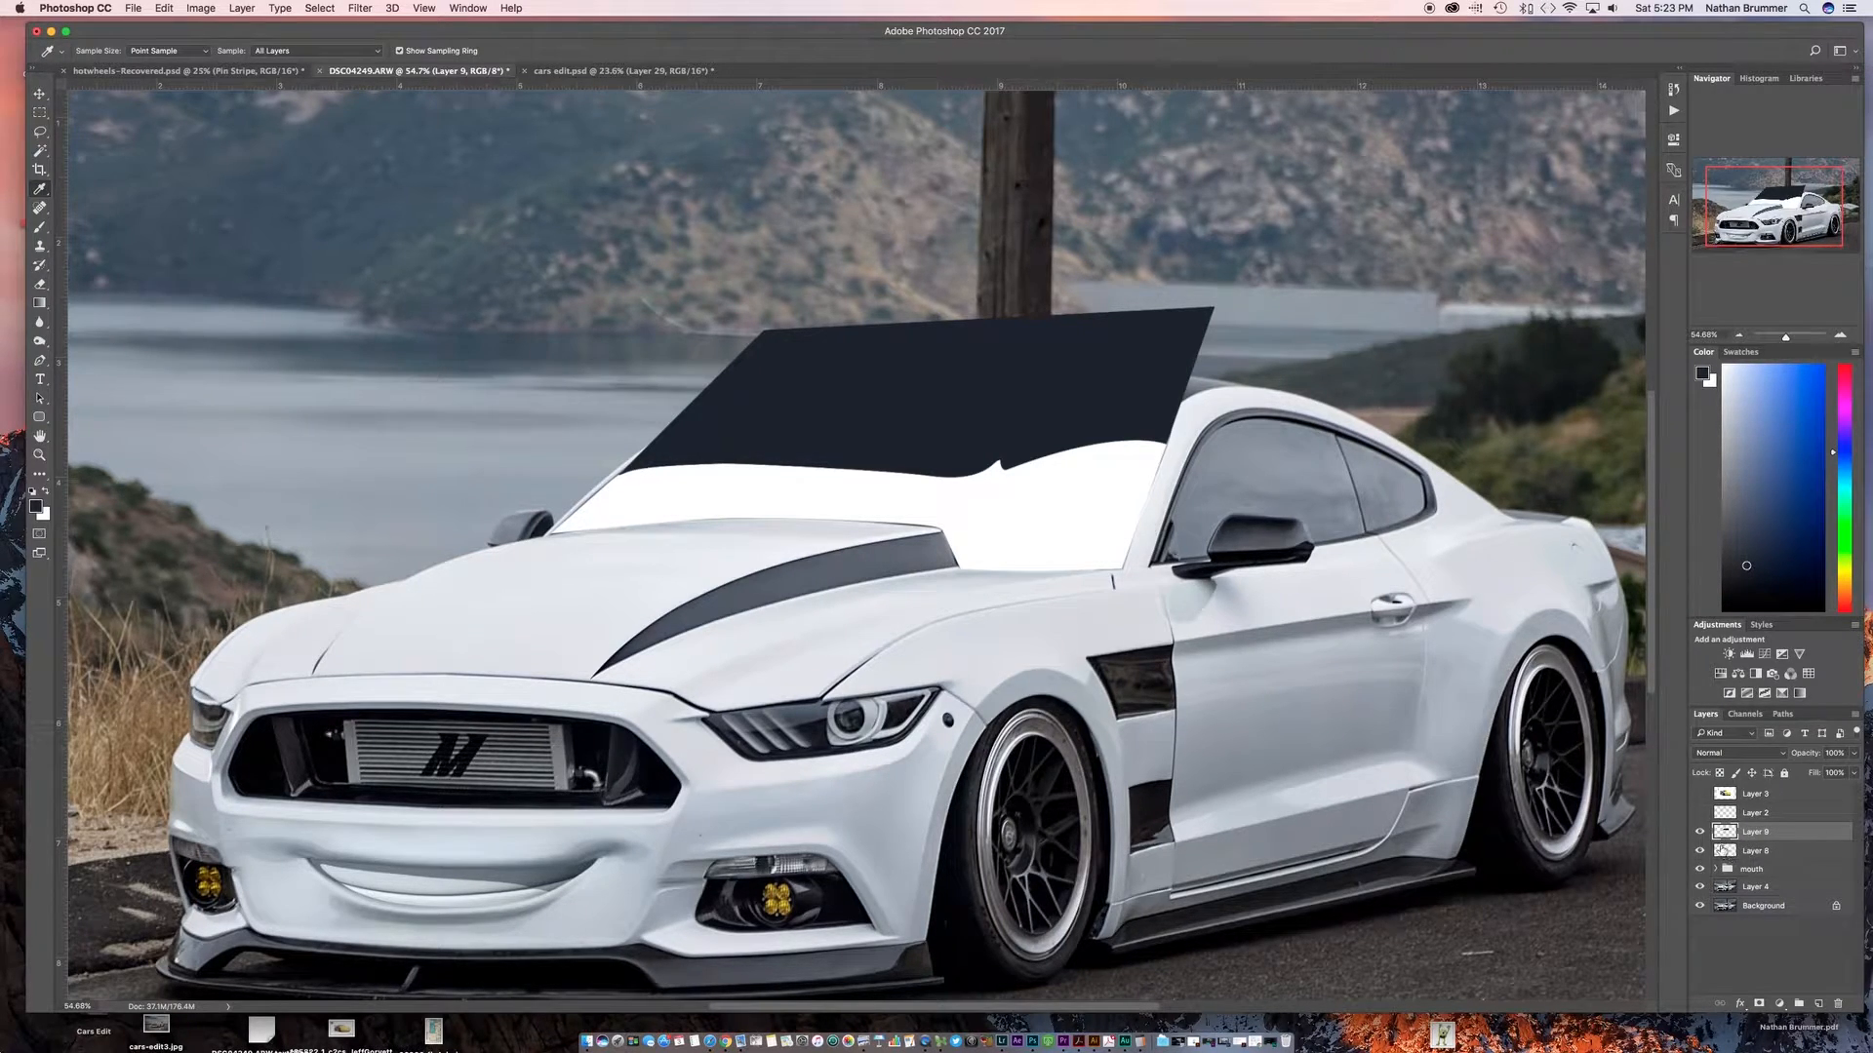
Load Layer 8's outline as a selection, invert it, and erase the eyelid areas extending outside the white windshield
{"action": "left_click", "coordinate": [1724, 852], "text": "super"}
{"action": "key", "text": "e"}
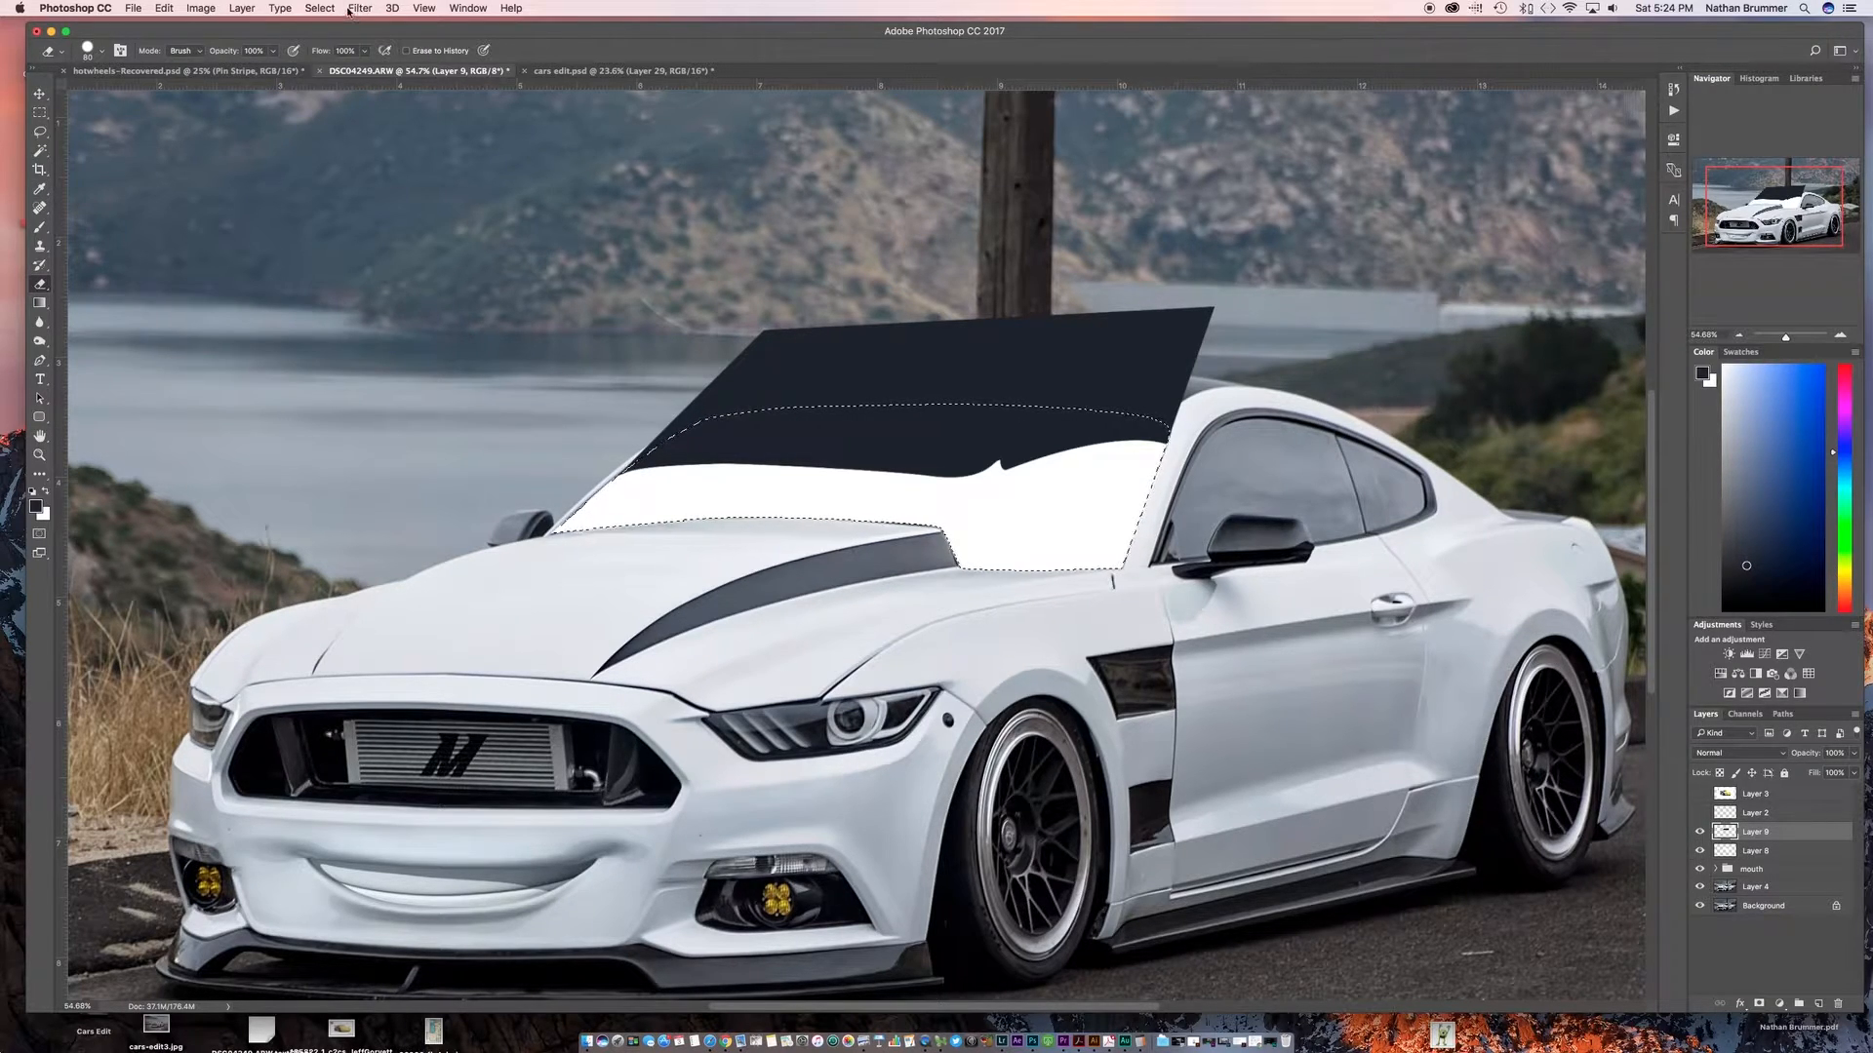
{"action": "left_click", "coordinate": [317, 10]}
{"action": "left_click", "coordinate": [329, 67]}
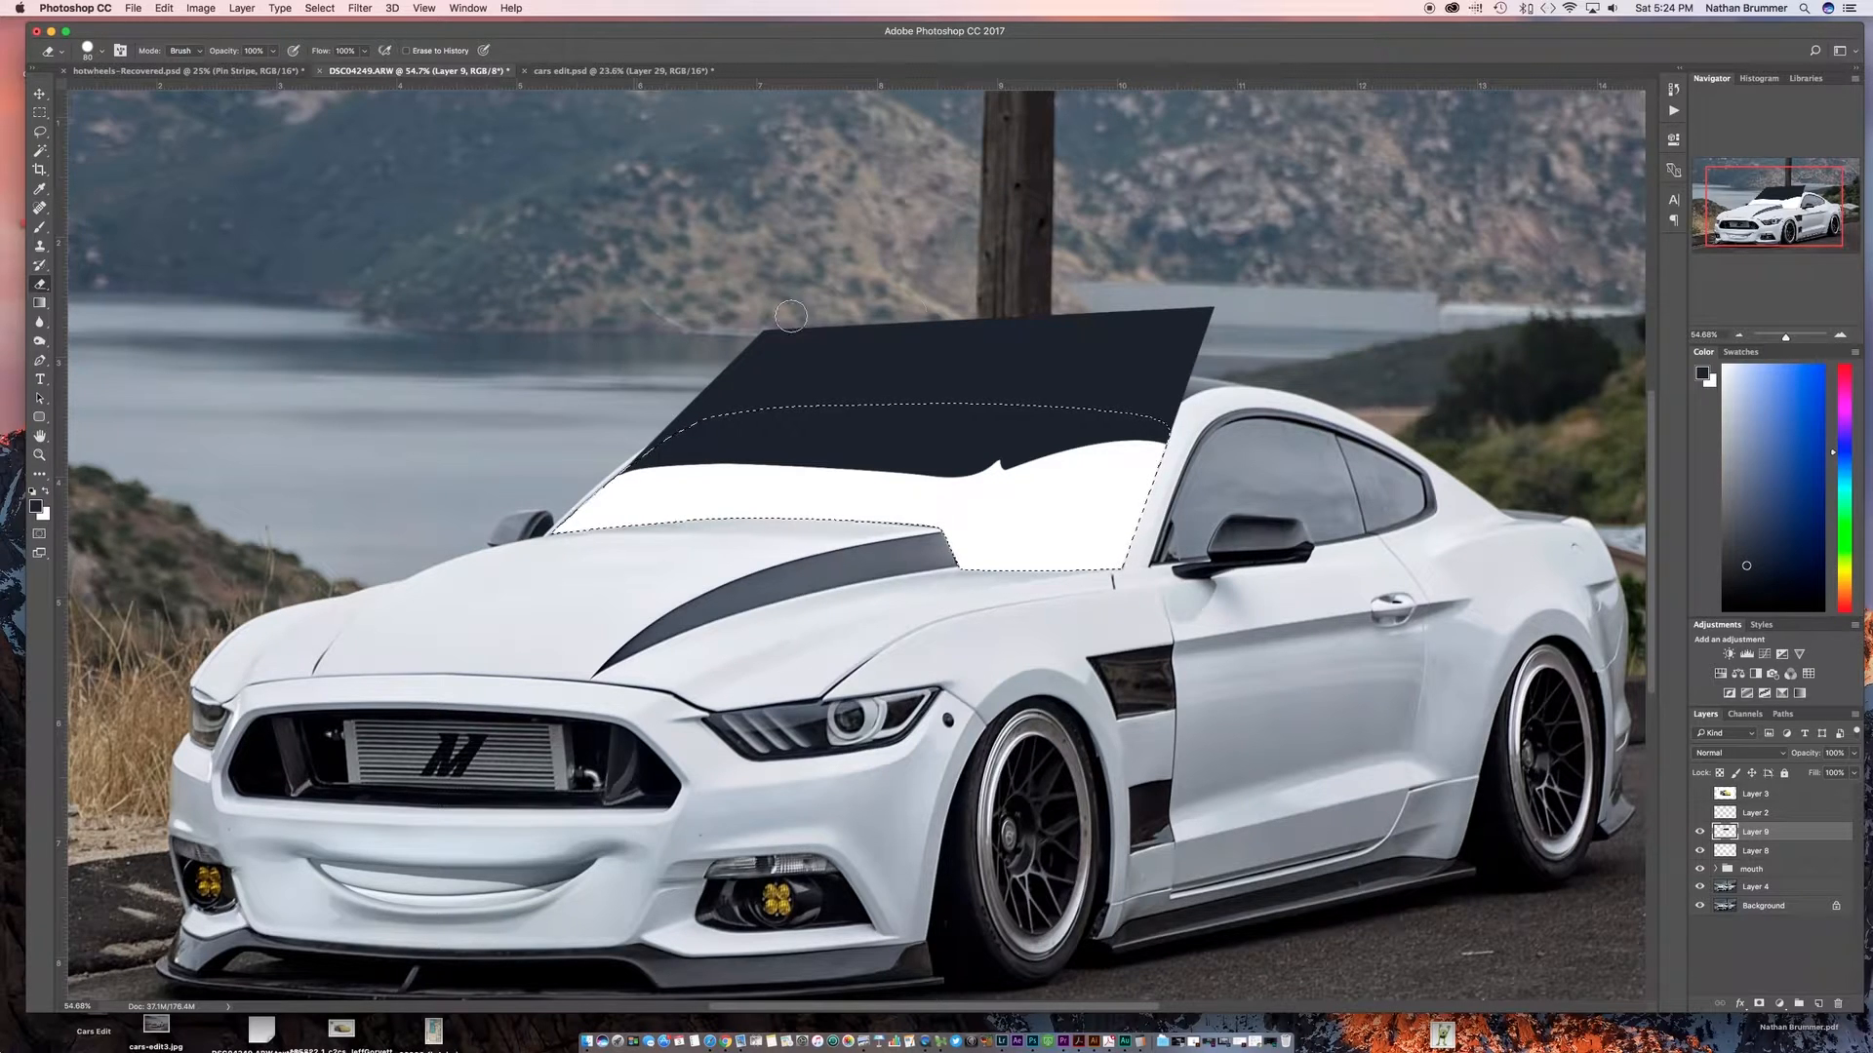
{"action": "key", "text": "bracketright"}
{"action": "key", "text": "bracketright"}
{"action": "key", "text": "bracketright"}
{"action": "mouse_move", "coordinate": [1163, 361]}
{"action": "left_mouse_down"}
{"action": "mouse_move", "coordinate": [1173, 300]}
{"action": "mouse_move", "coordinate": [1161, 375]}
{"action": "mouse_move", "coordinate": [1181, 397]}
{"action": "mouse_move", "coordinate": [1132, 342]}
{"action": "mouse_move", "coordinate": [1102, 346]}
{"action": "mouse_move", "coordinate": [1112, 376]}
{"action": "mouse_move", "coordinate": [1006, 355]}
{"action": "mouse_move", "coordinate": [1081, 380]}
{"action": "mouse_move", "coordinate": [1047, 374]}
{"action": "mouse_move", "coordinate": [1041, 323]}
{"action": "mouse_move", "coordinate": [913, 322]}
{"action": "mouse_move", "coordinate": [946, 354]}
{"action": "mouse_move", "coordinate": [709, 382]}
{"action": "mouse_move", "coordinate": [774, 320]}
{"action": "mouse_move", "coordinate": [583, 480]}
{"action": "mouse_move", "coordinate": [669, 385]}
{"action": "left_mouse_up"}
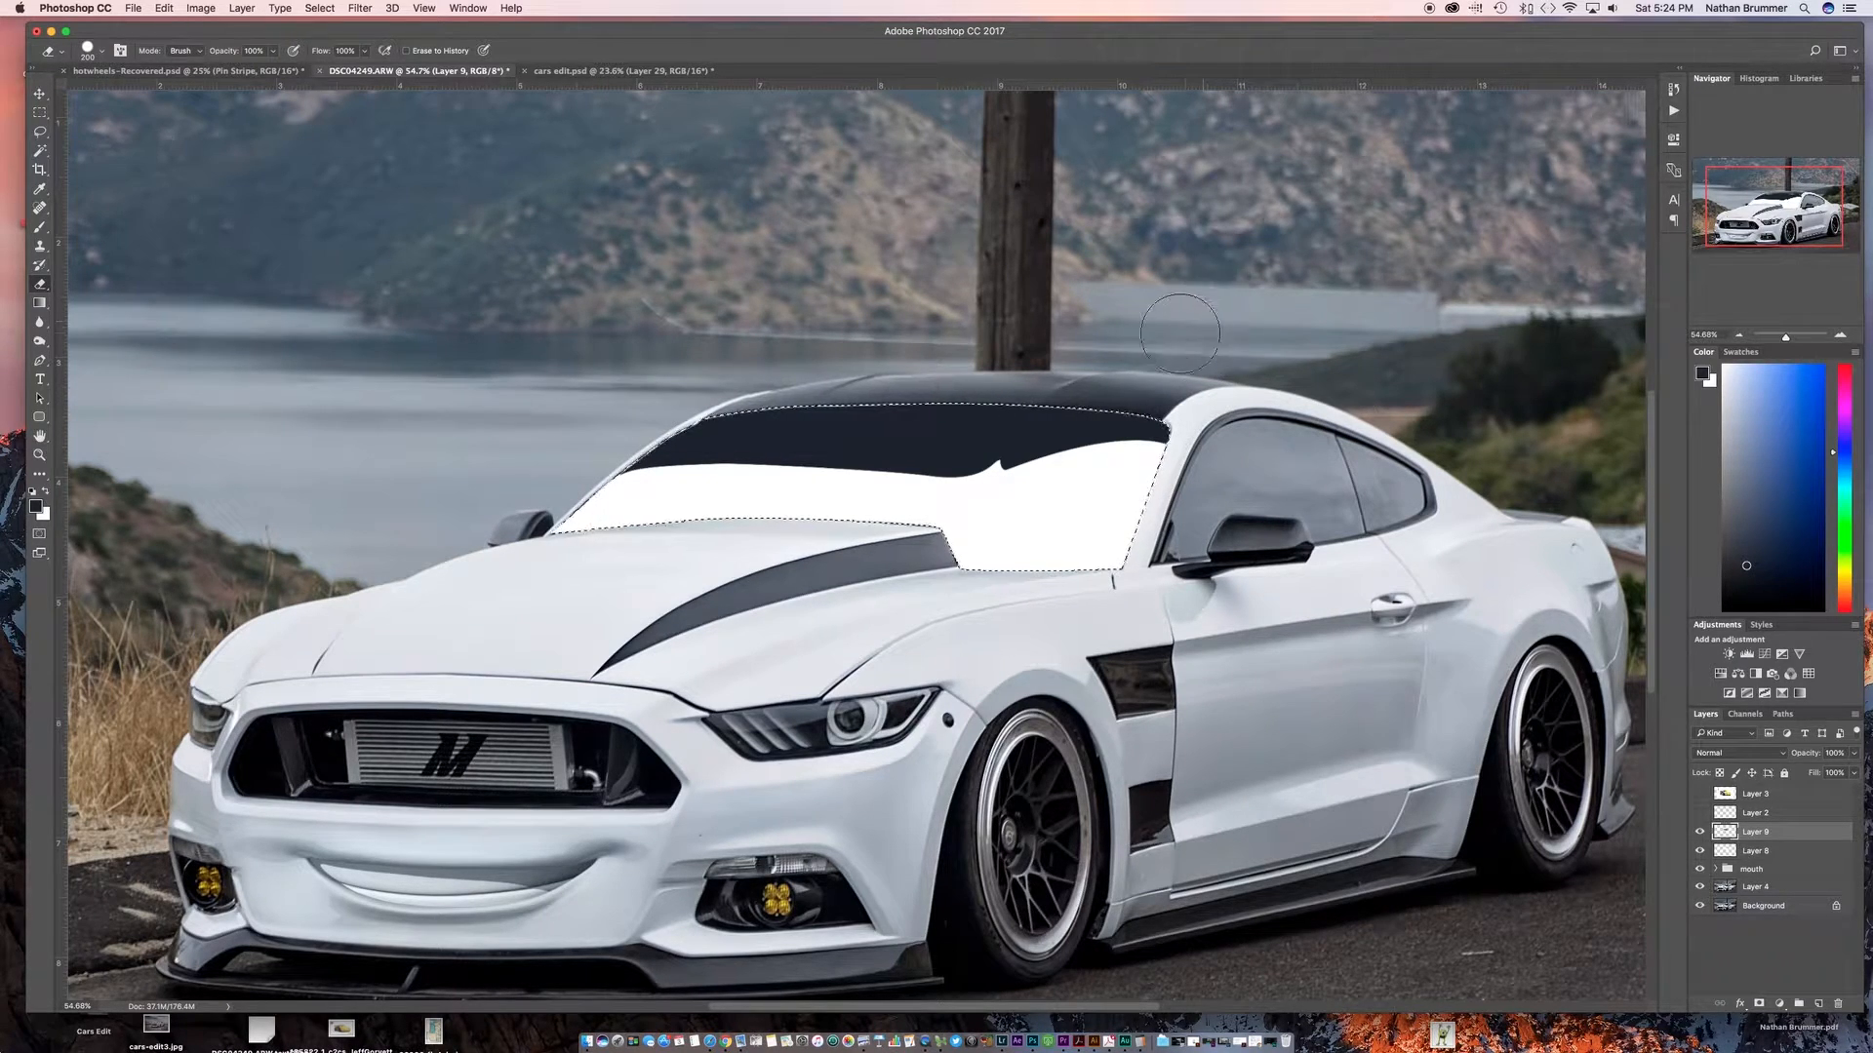
{"action": "key", "text": "super+d"}
Check the eyelid edge on the Layer 3 reference, then add a Drop Shadow effect to the eyelid on Layer 9
{"action": "left_click", "coordinate": [955, 446], "text": "super"}
{"action": "key", "text": "v"}
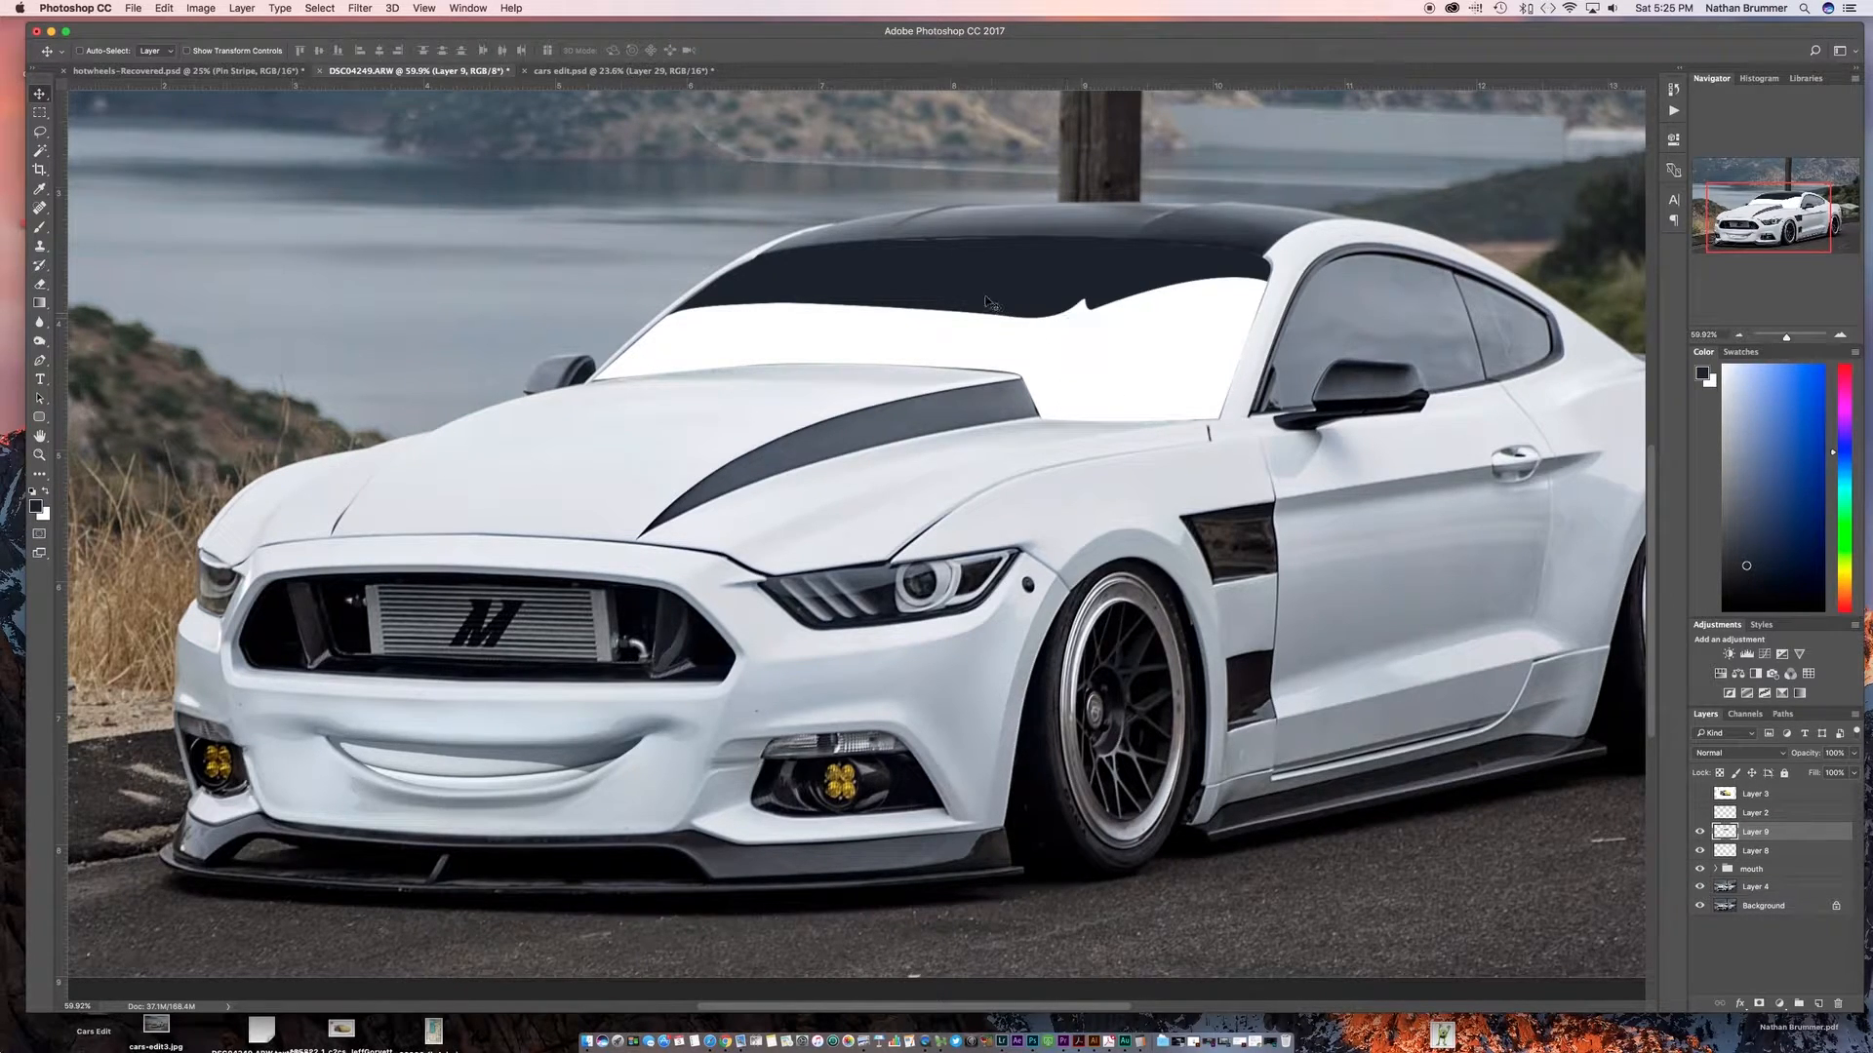
{"action": "left_click", "coordinate": [1701, 794]}
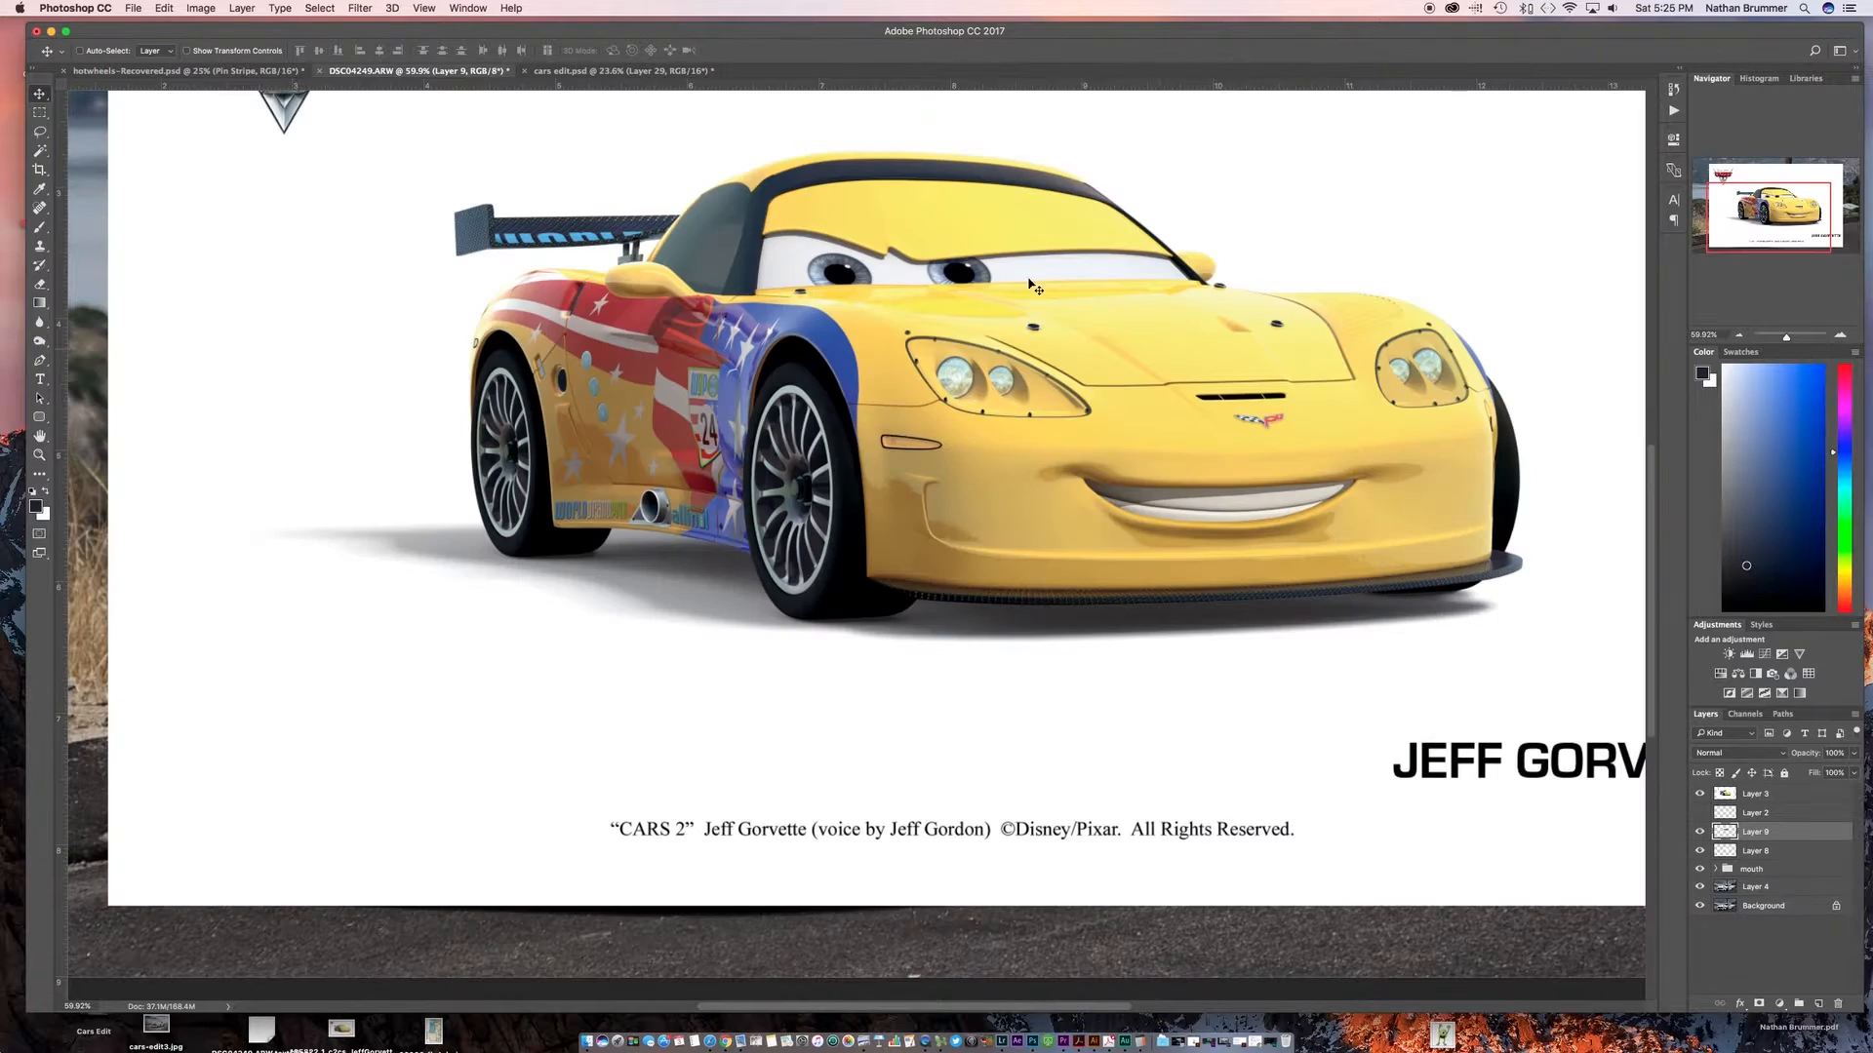
{"action": "scroll", "coordinate": [888, 261], "scroll_direction": "up", "scroll_amount": 5}
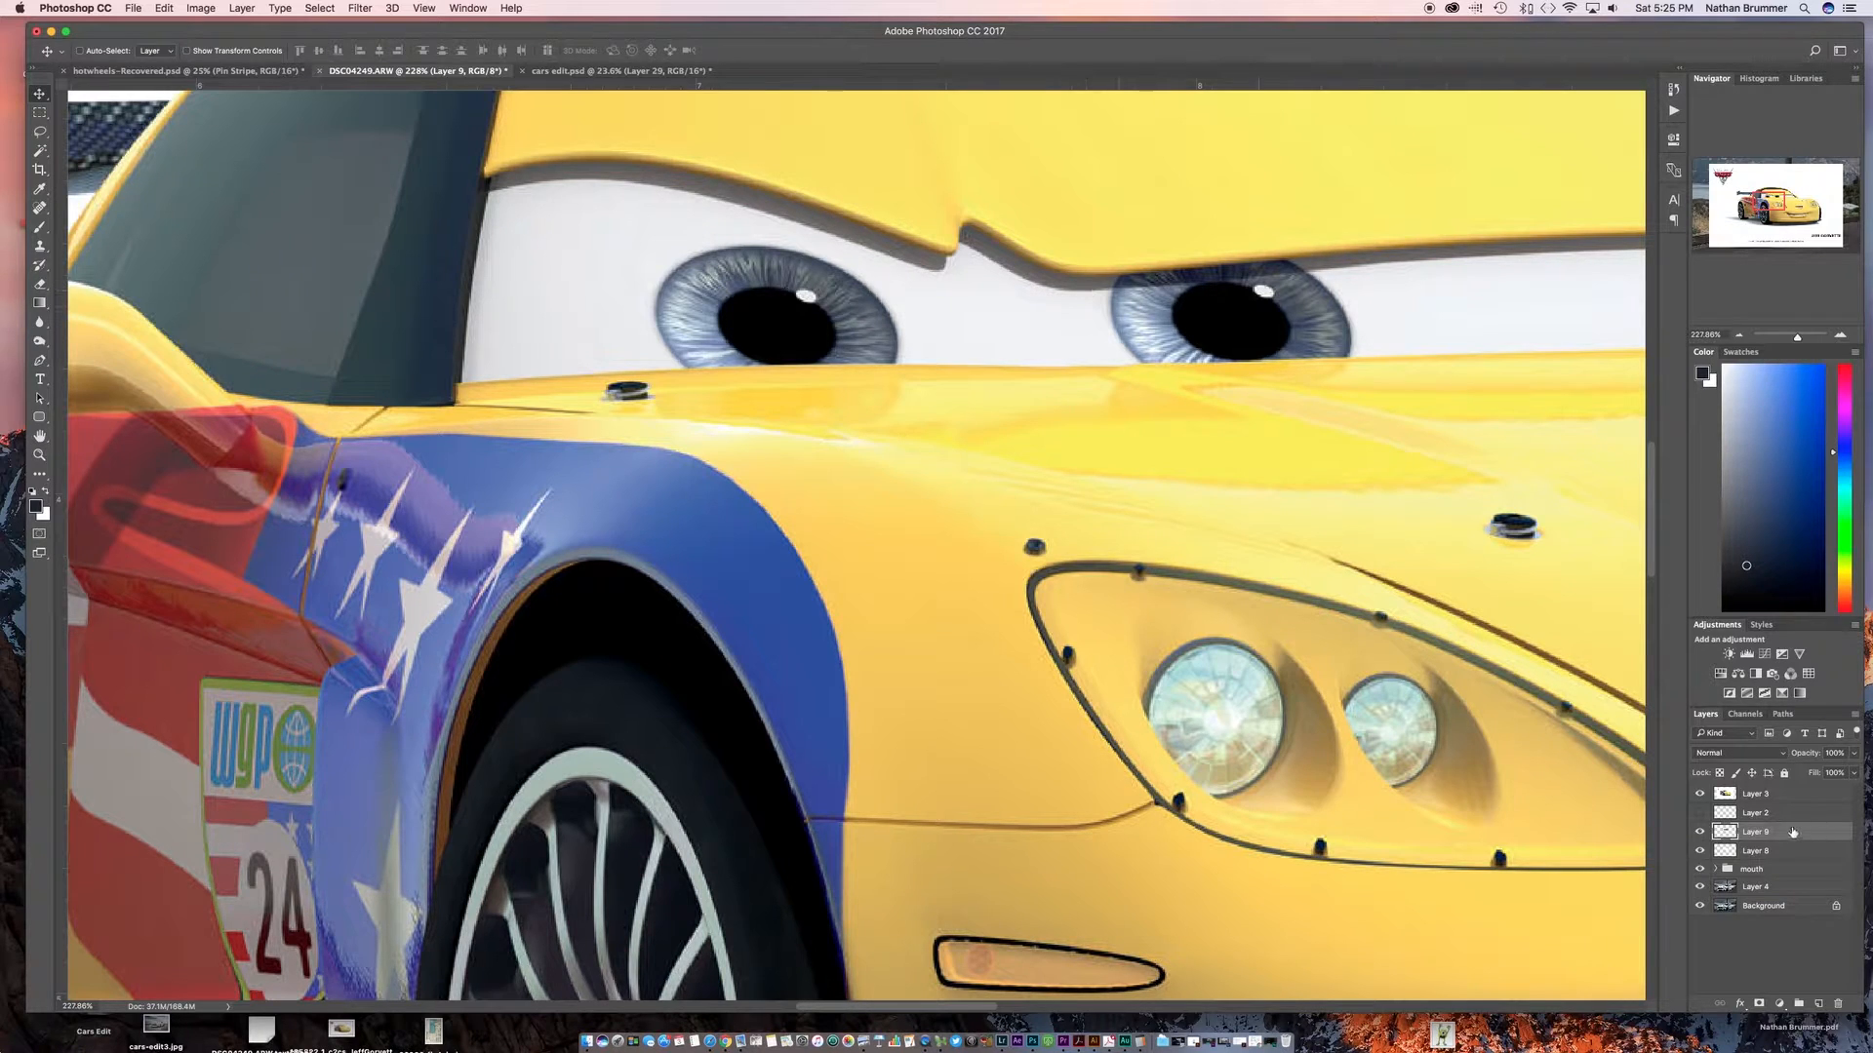
{"action": "left_click", "coordinate": [1698, 795]}
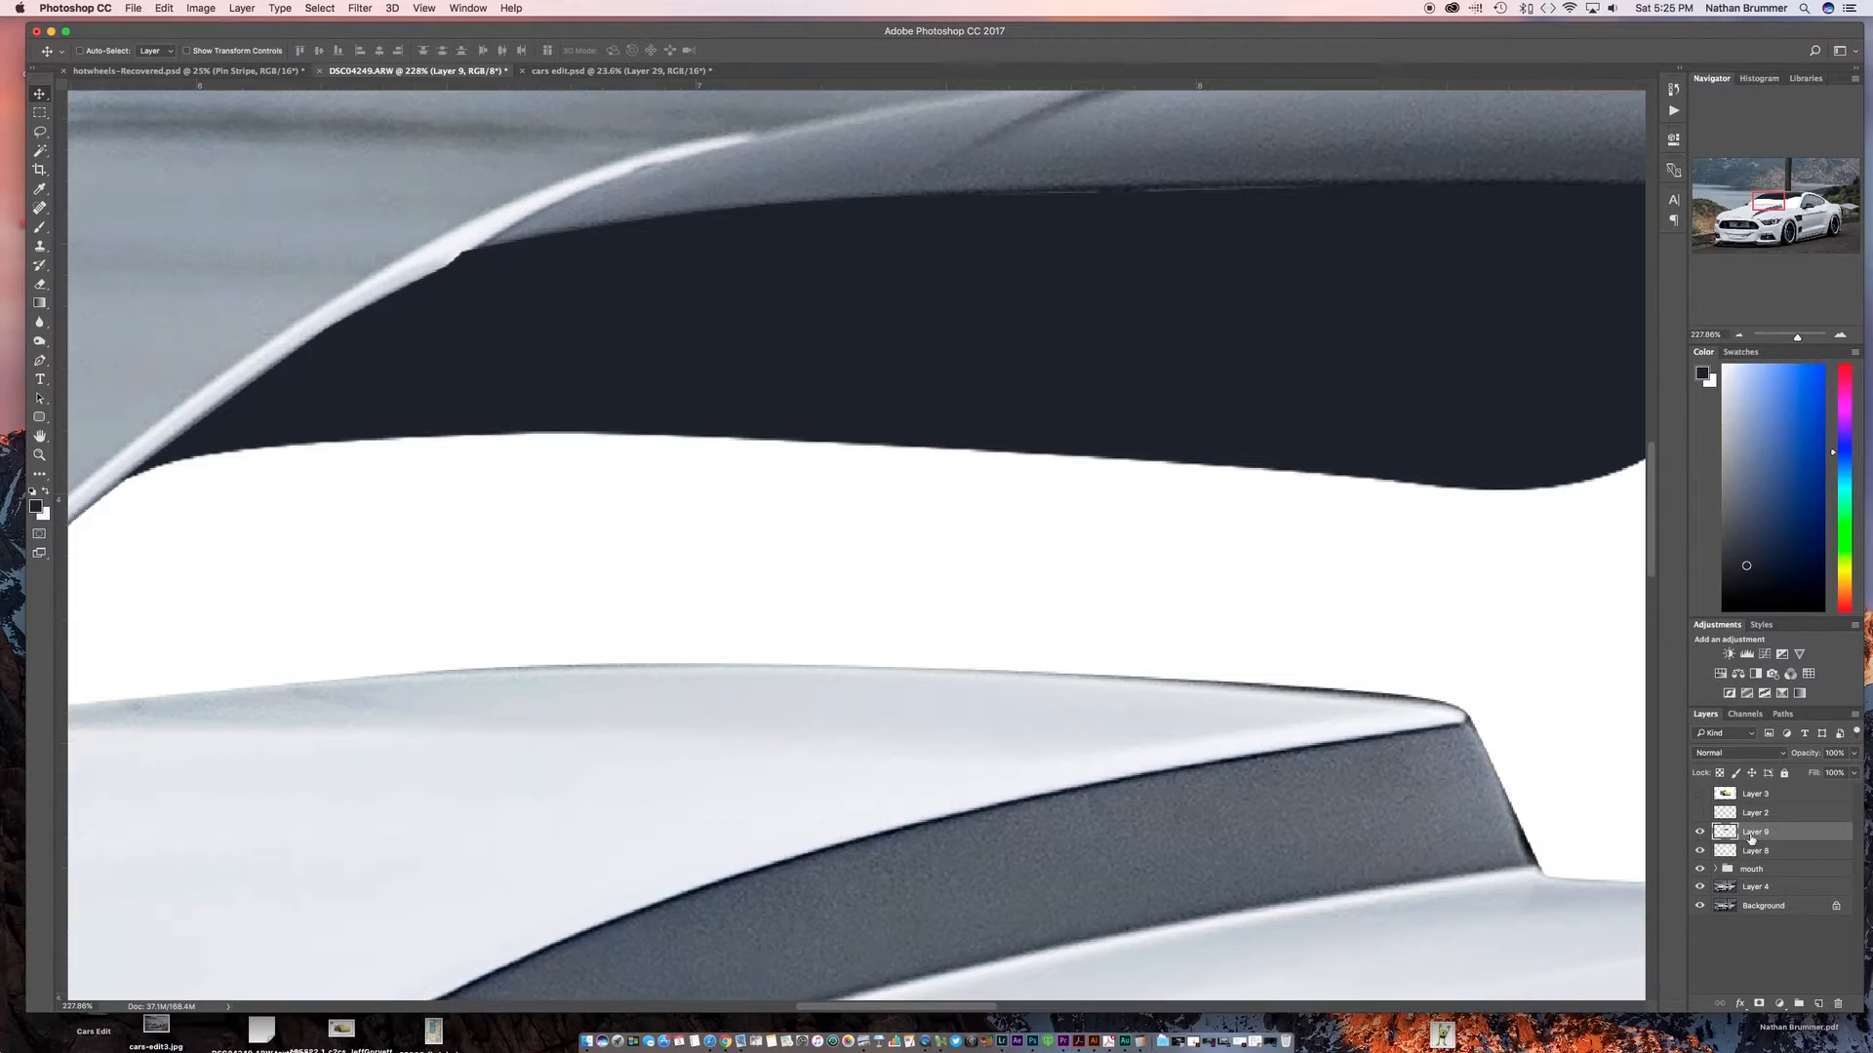
{"action": "double_click", "coordinate": [1806, 839]}
{"action": "left_click_drag", "start_coordinate": [1432, 41], "coordinate": [1160, 108]}
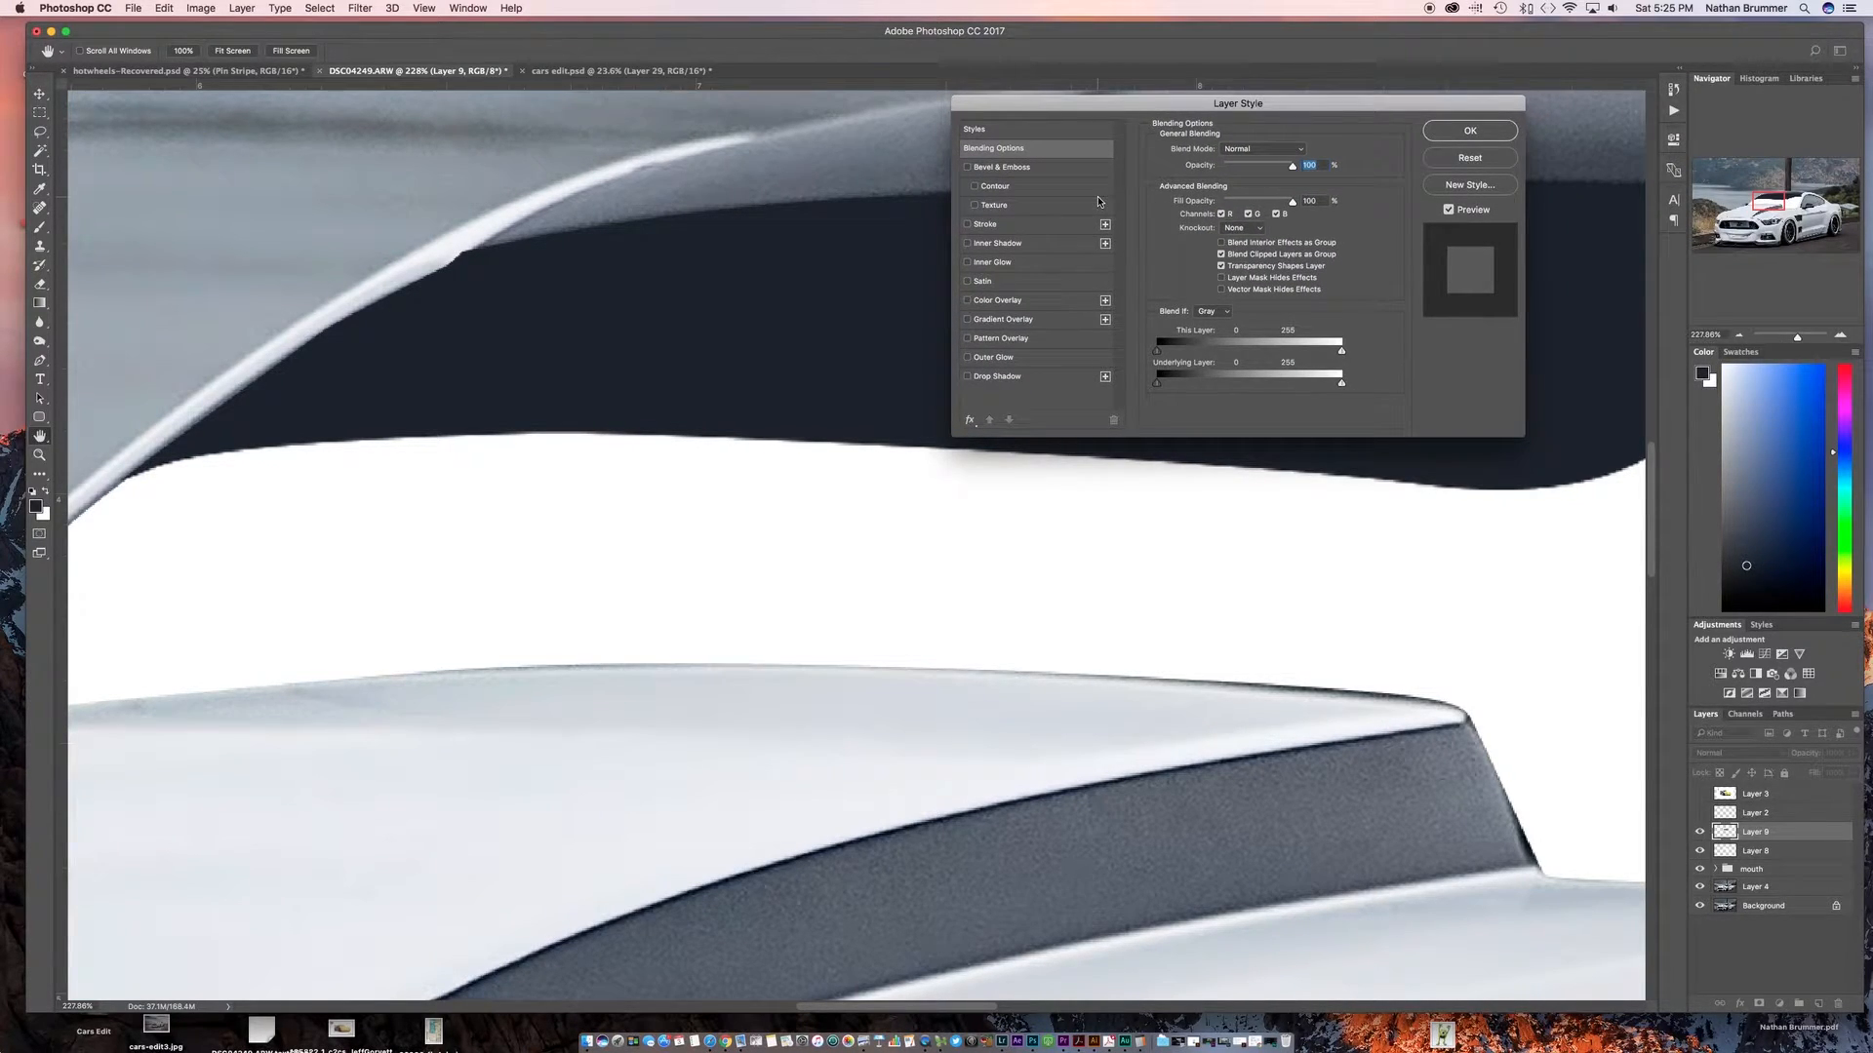
{"action": "left_click_drag", "start_coordinate": [1151, 101], "coordinate": [1036, 142]}
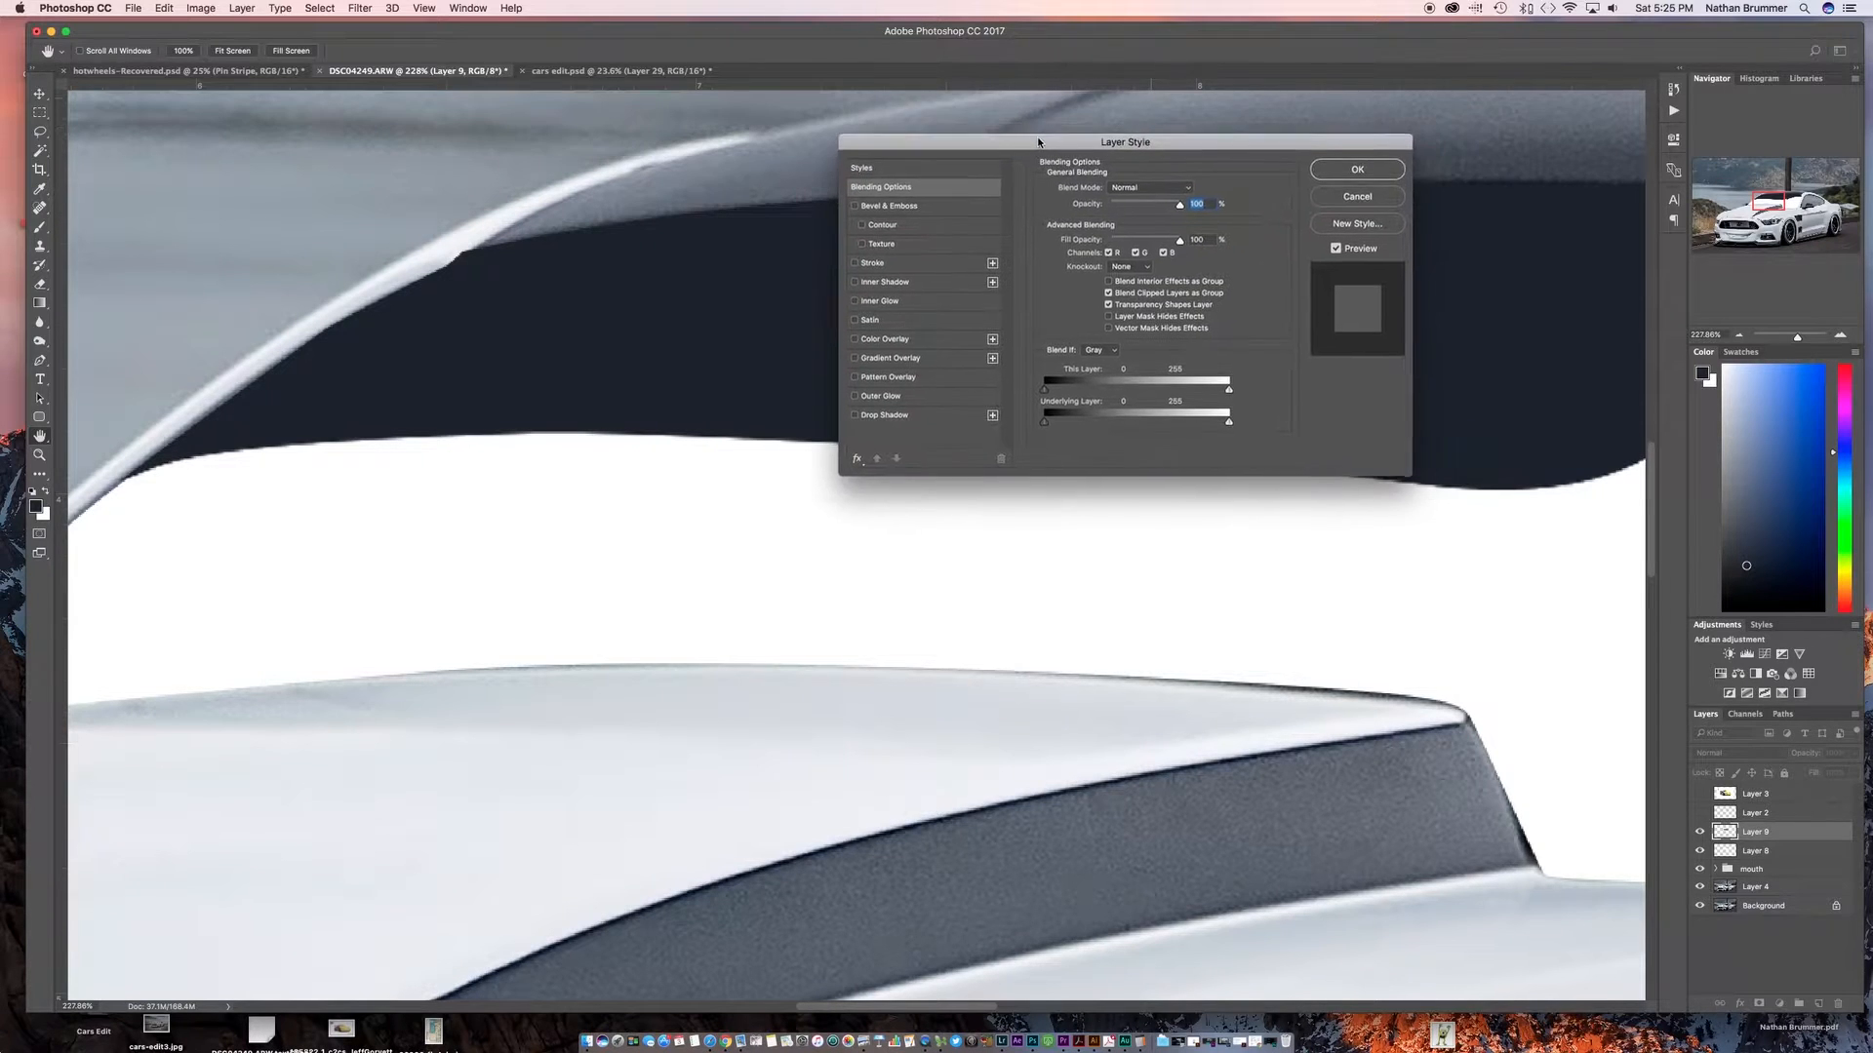
{"action": "scroll", "coordinate": [1184, 503], "scroll_direction": "right", "scroll_amount": 8}
{"action": "scroll", "coordinate": [1184, 503], "scroll_direction": "down", "scroll_amount": 5}
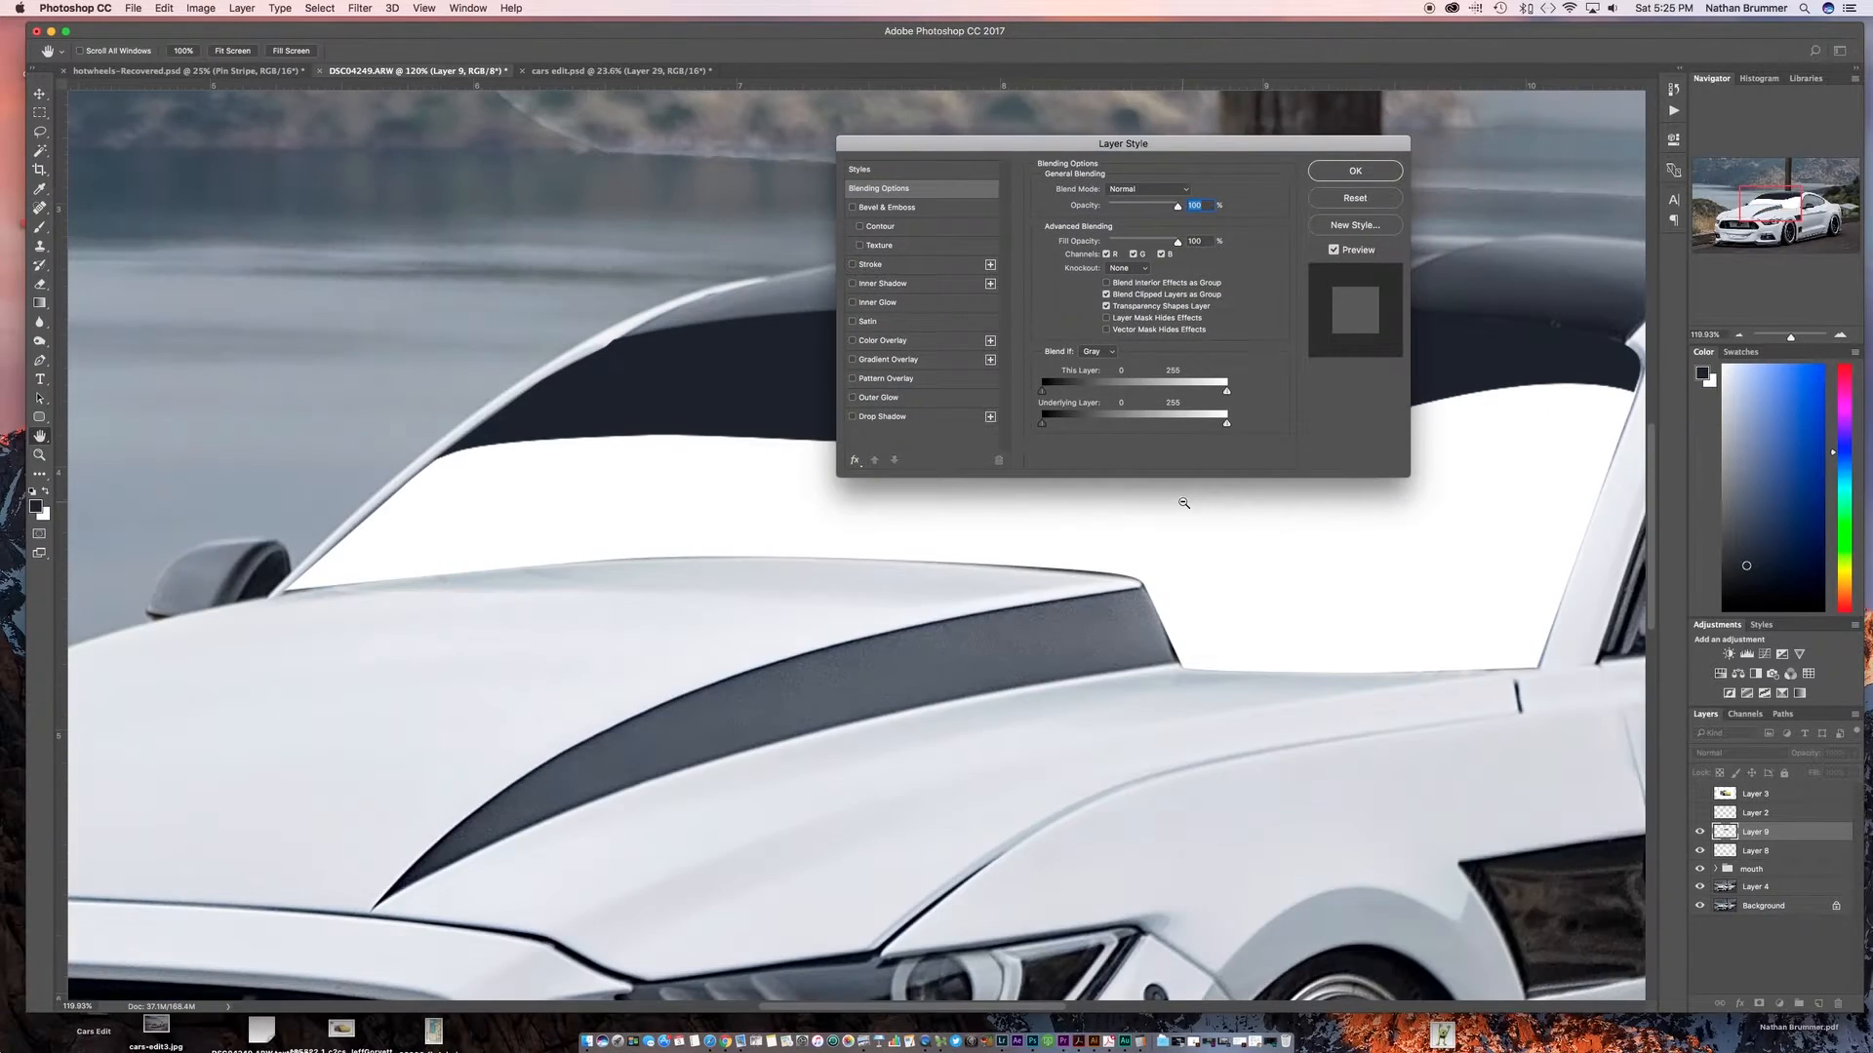
{"action": "left_click_drag", "start_coordinate": [1161, 146], "coordinate": [1195, 566]}
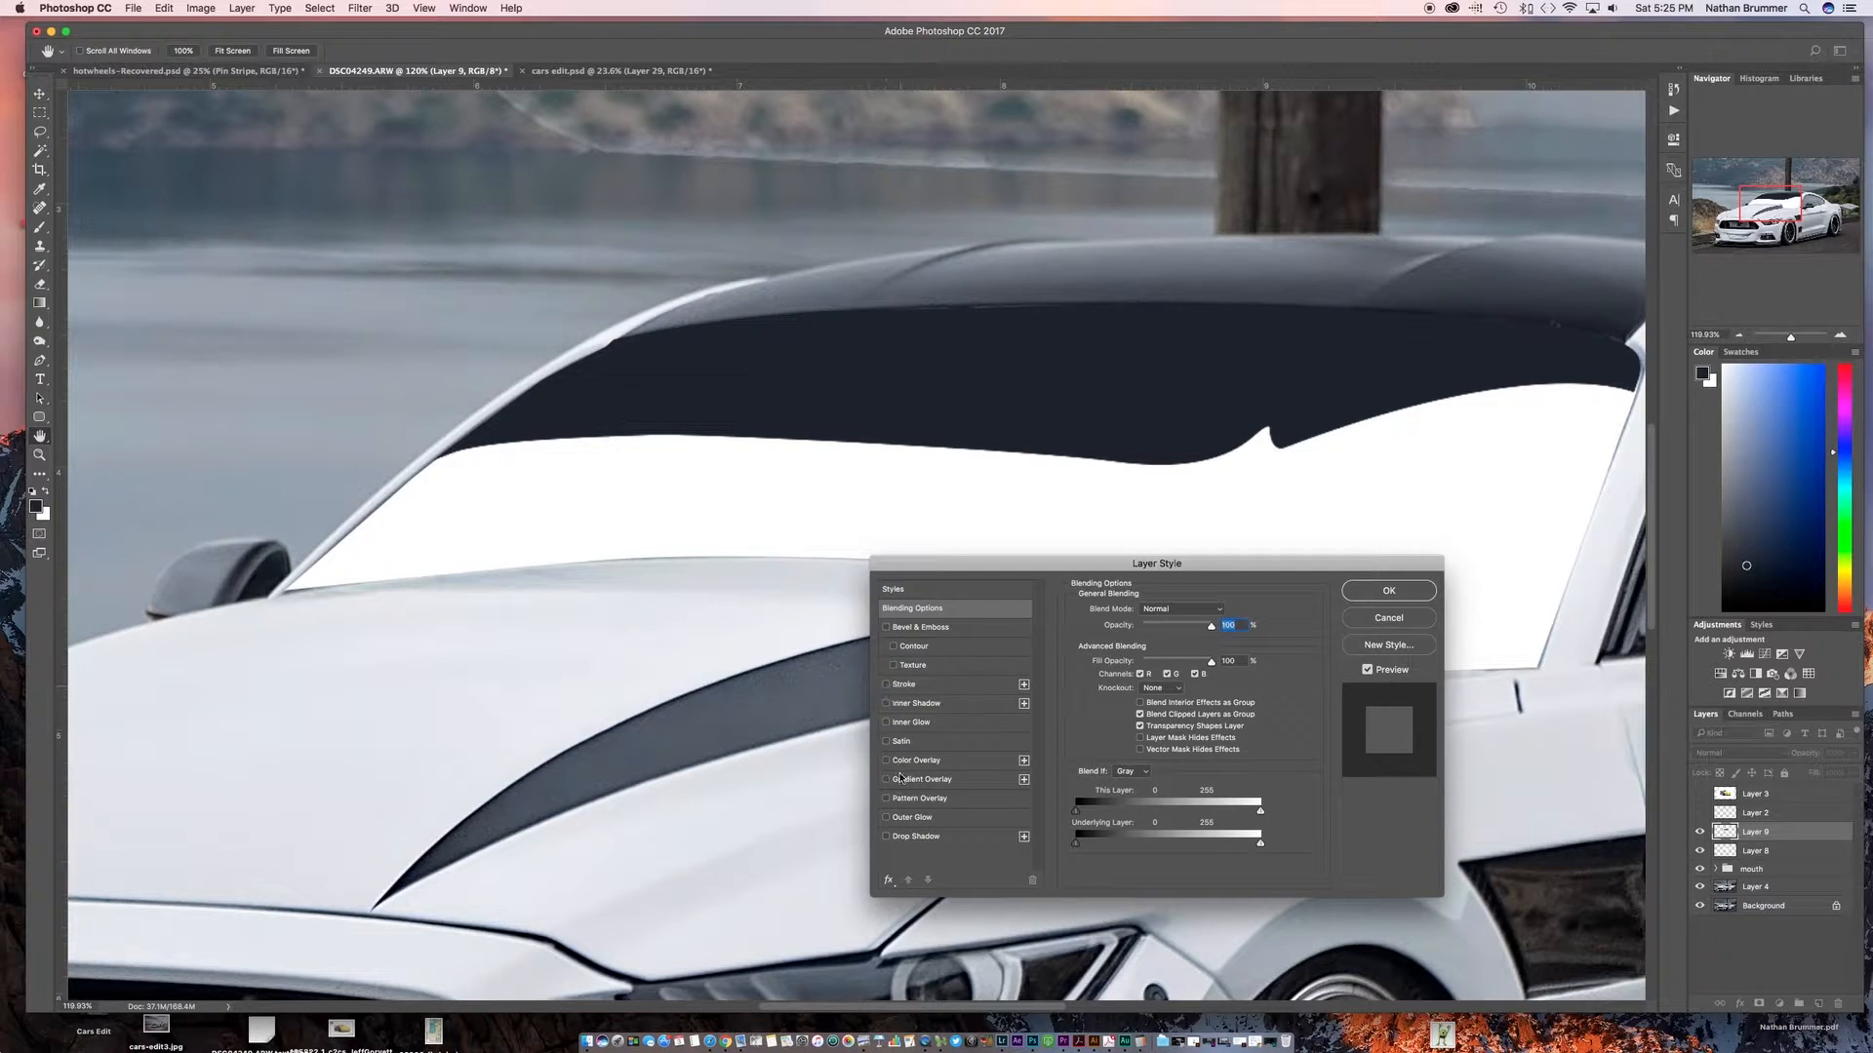
{"action": "left_click", "coordinate": [887, 836]}
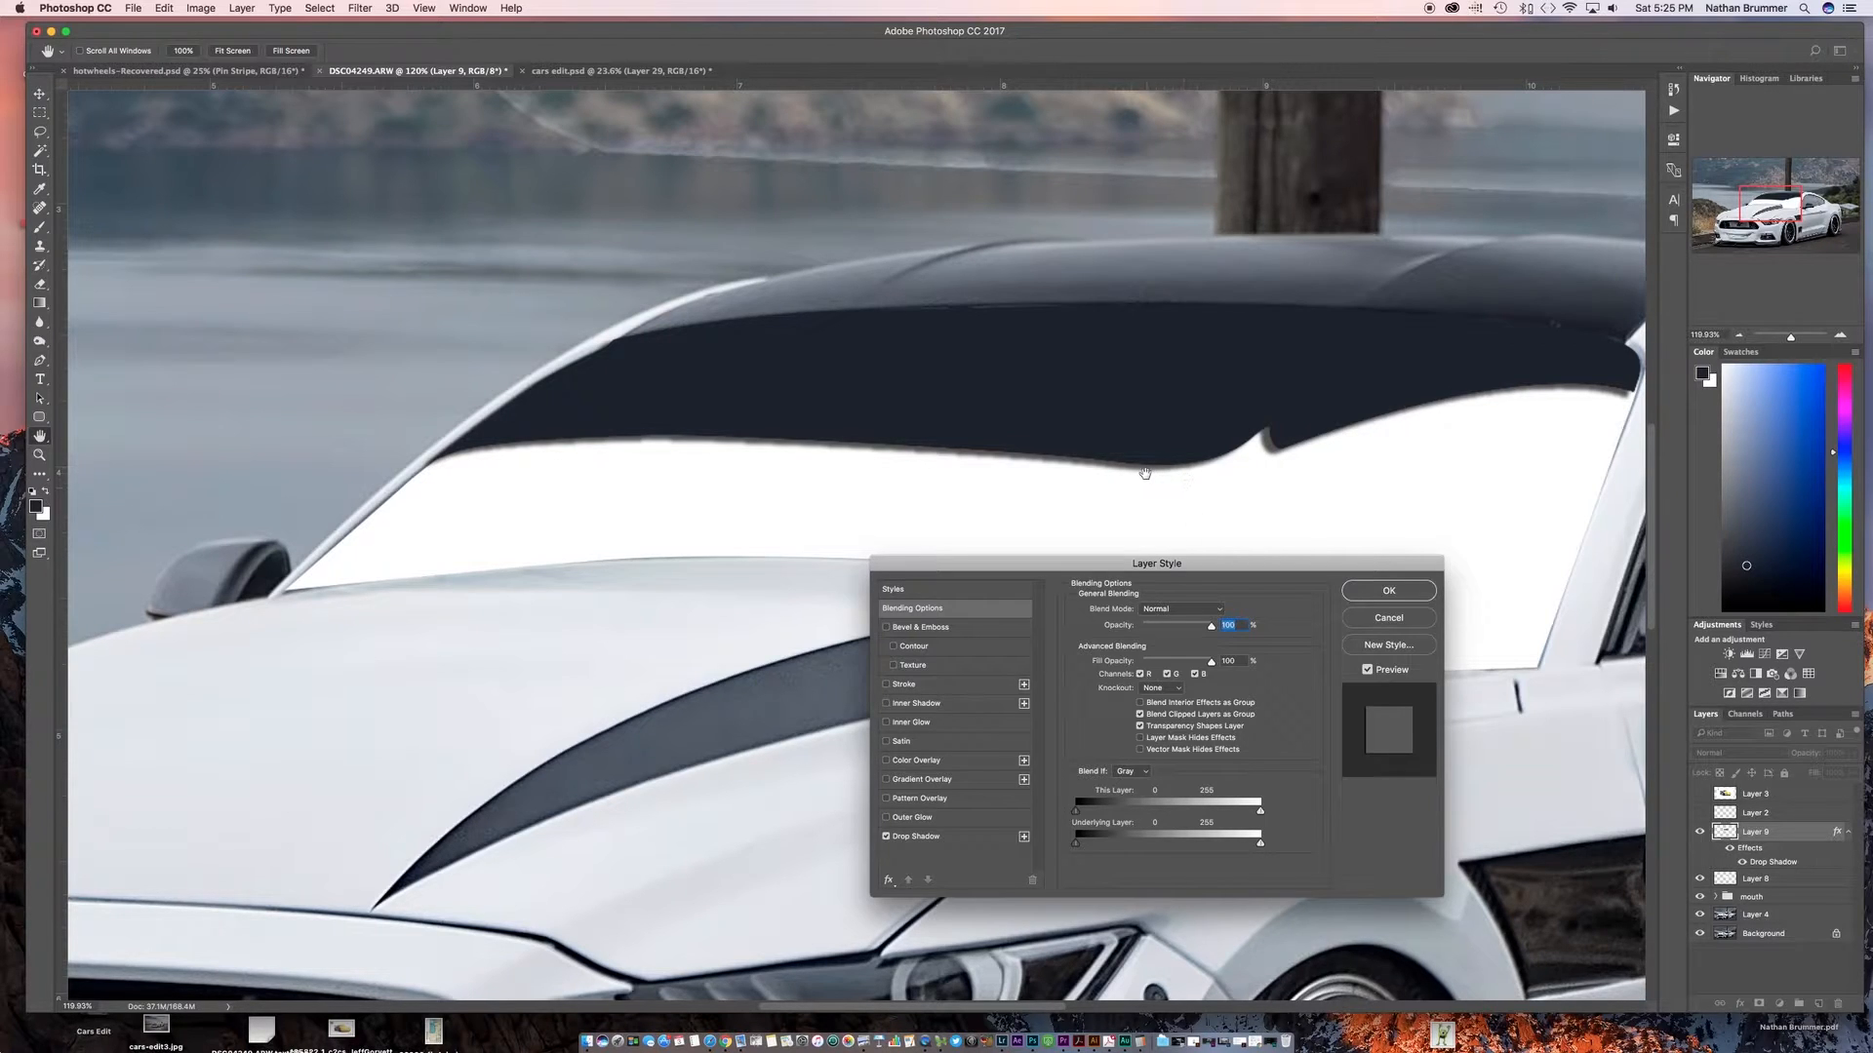
{"action": "left_click", "coordinate": [927, 839]}
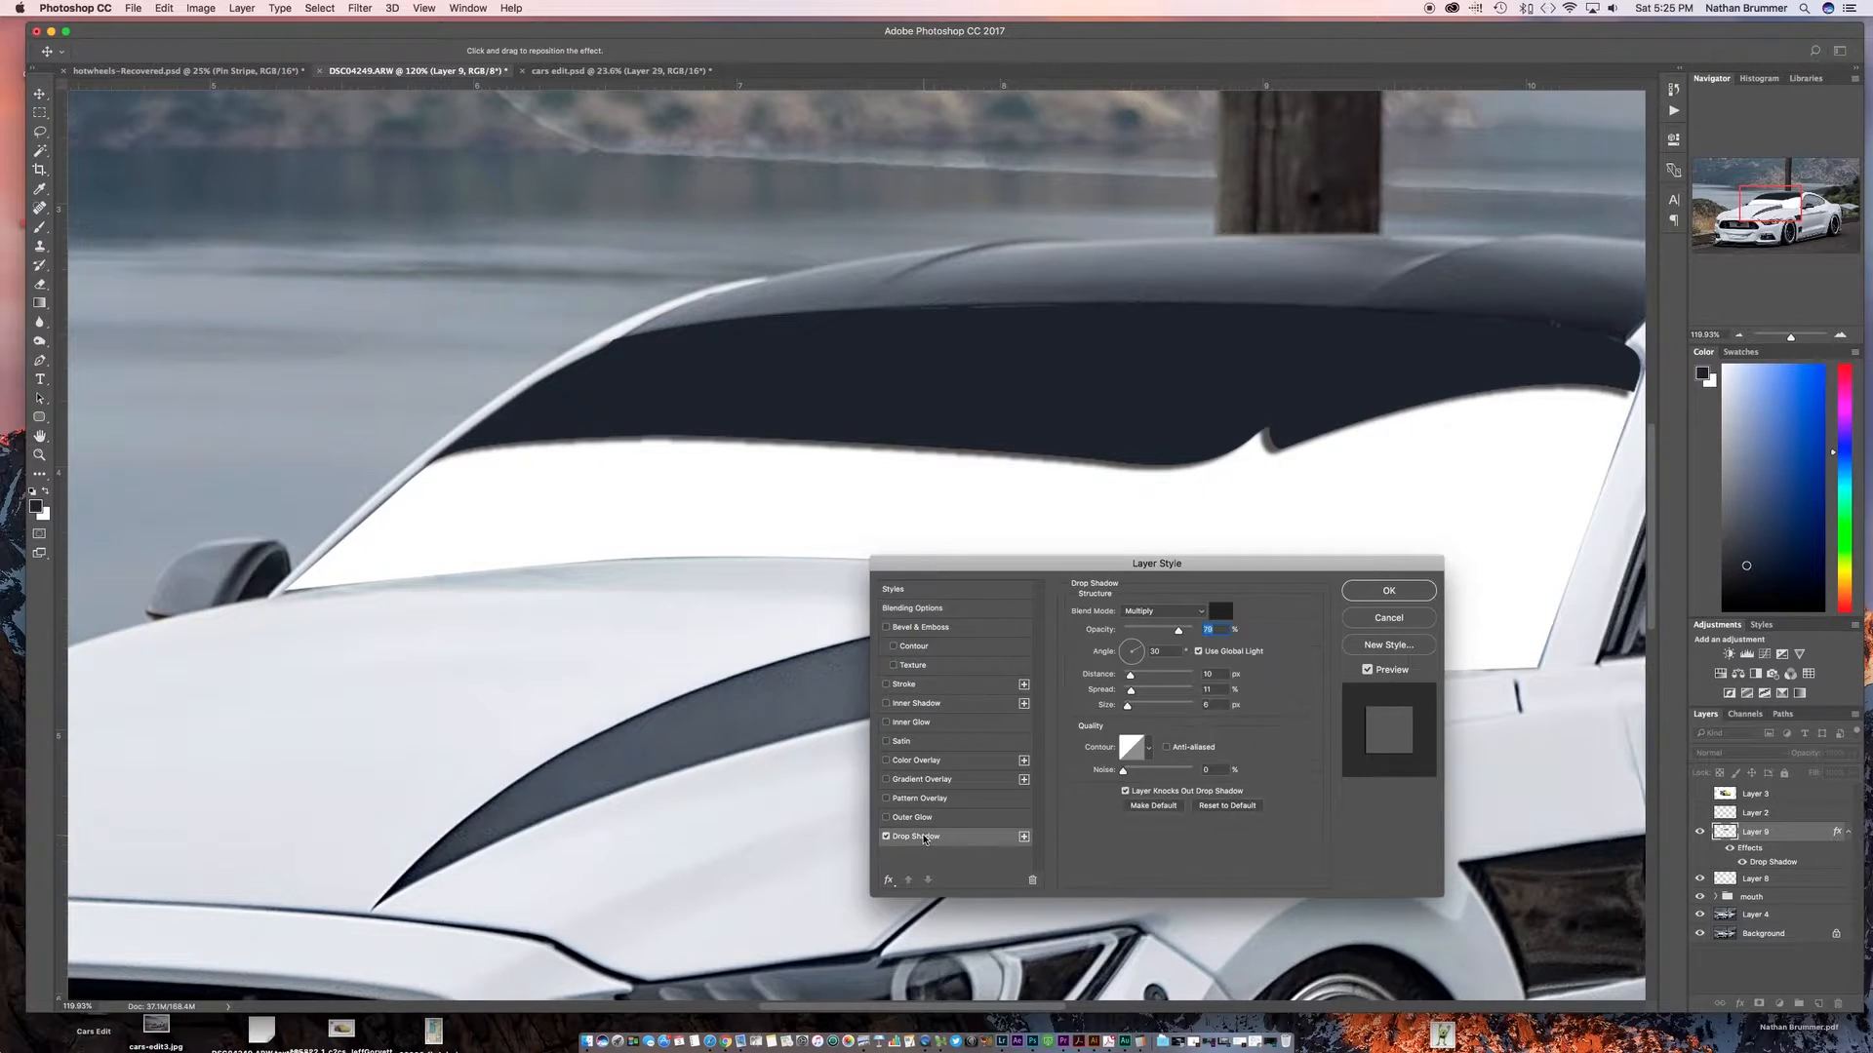
Adjust the eyelid's drop shadow to a 63° angle, 14 px distance and 5 px size, with slightly more spread and lower opacity
{"action": "left_click_drag", "start_coordinate": [1139, 652], "coordinate": [1126, 651]}
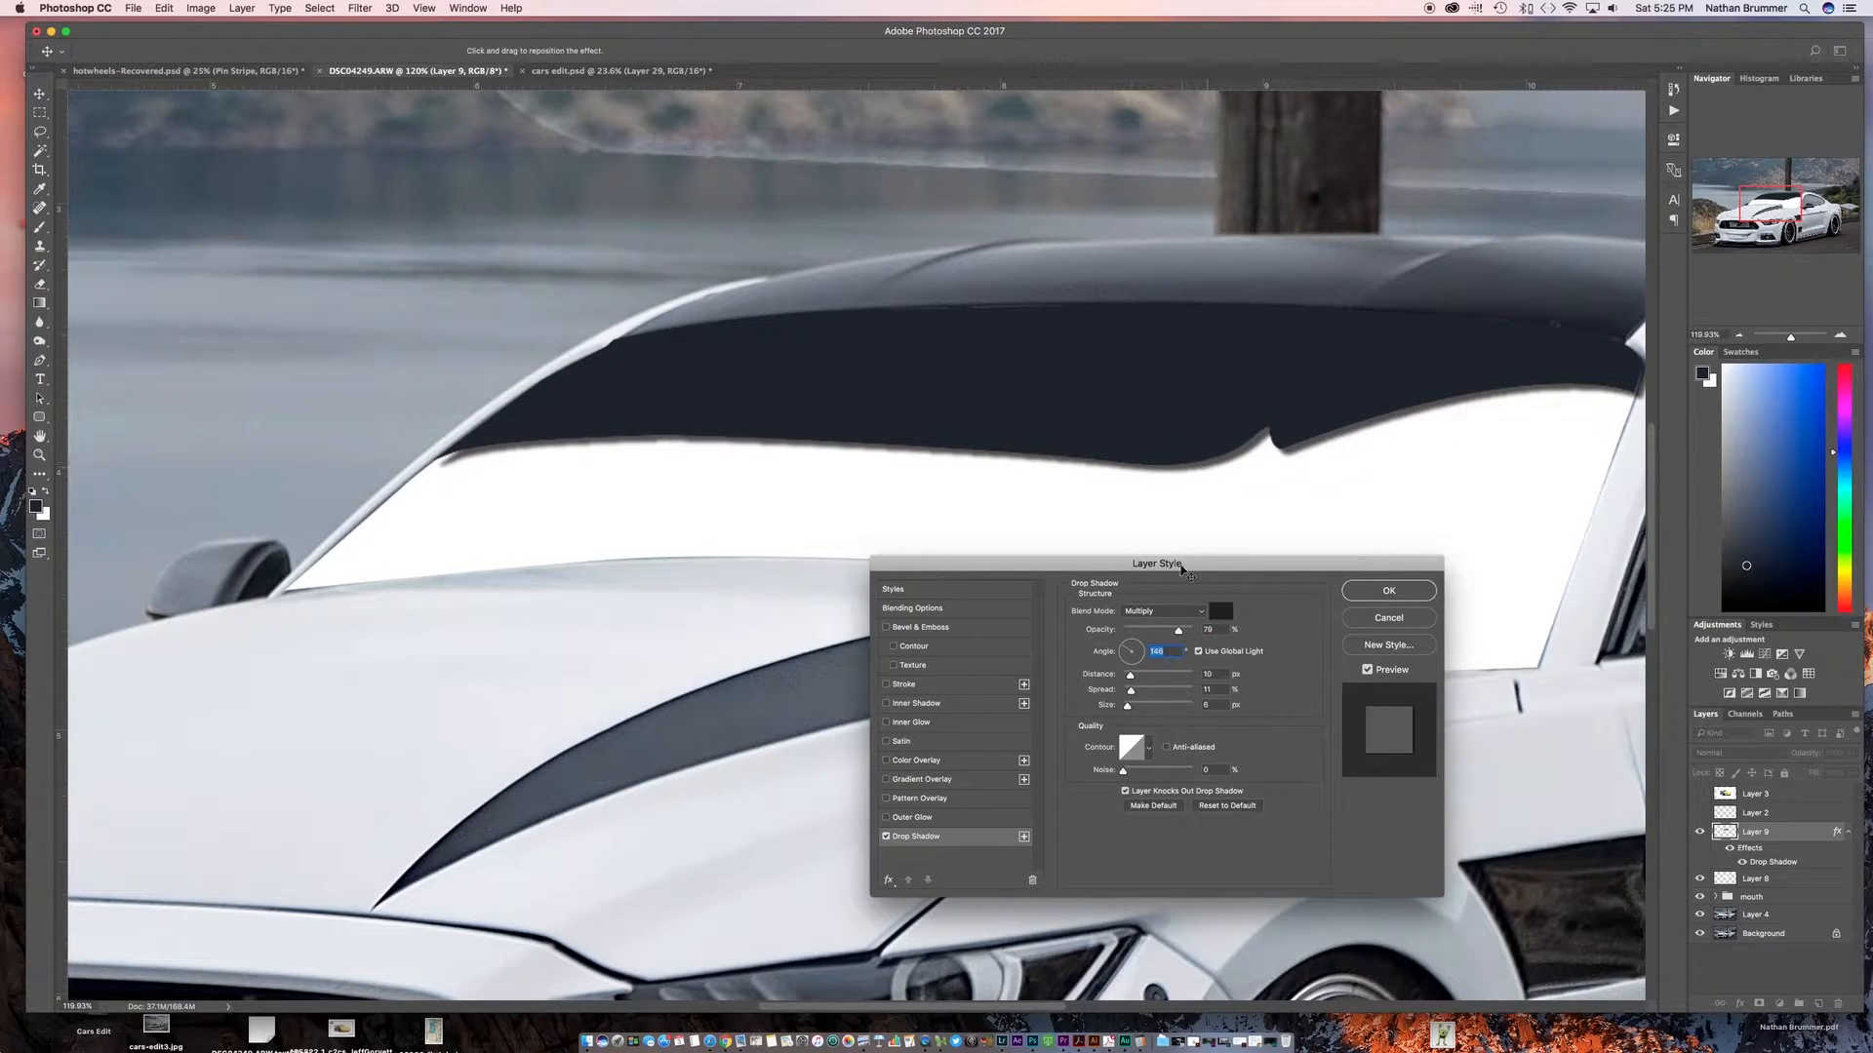
{"action": "left_click_drag", "start_coordinate": [1192, 564], "coordinate": [1187, 580]}
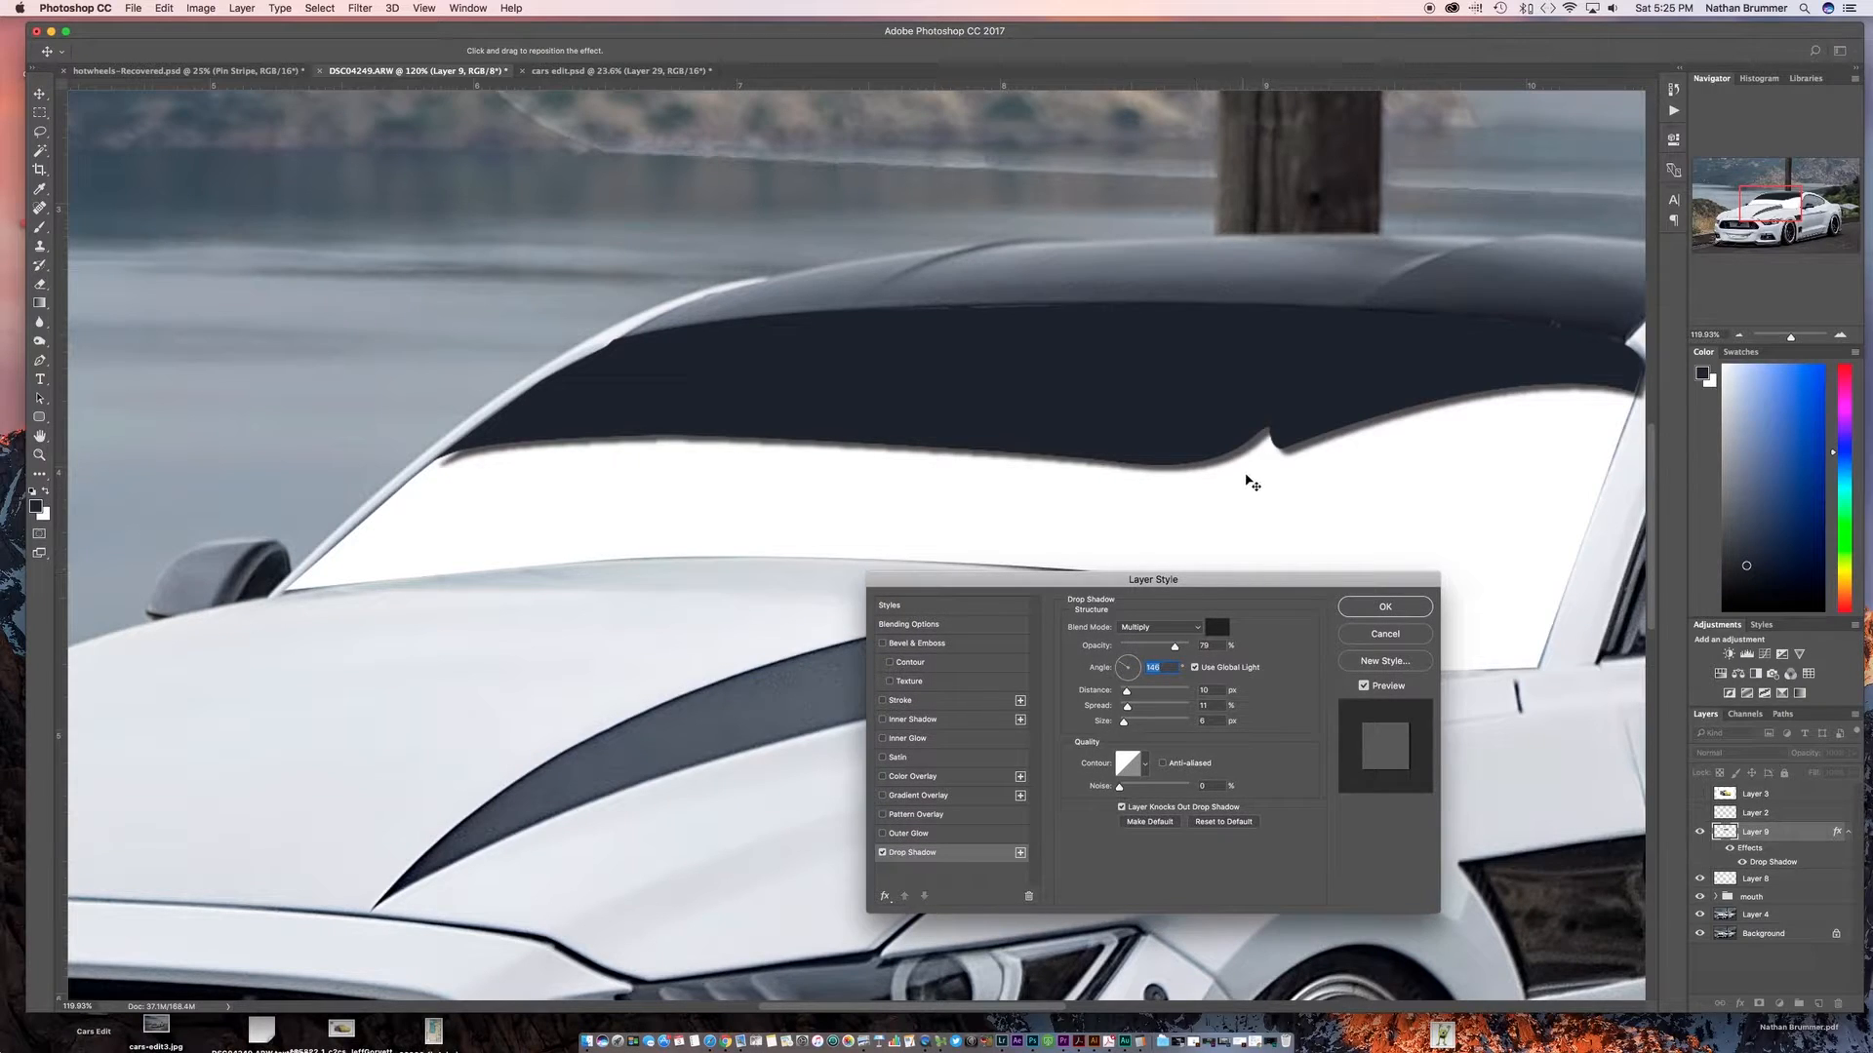
{"action": "left_click_drag", "start_coordinate": [1250, 433], "coordinate": [1243, 435]}
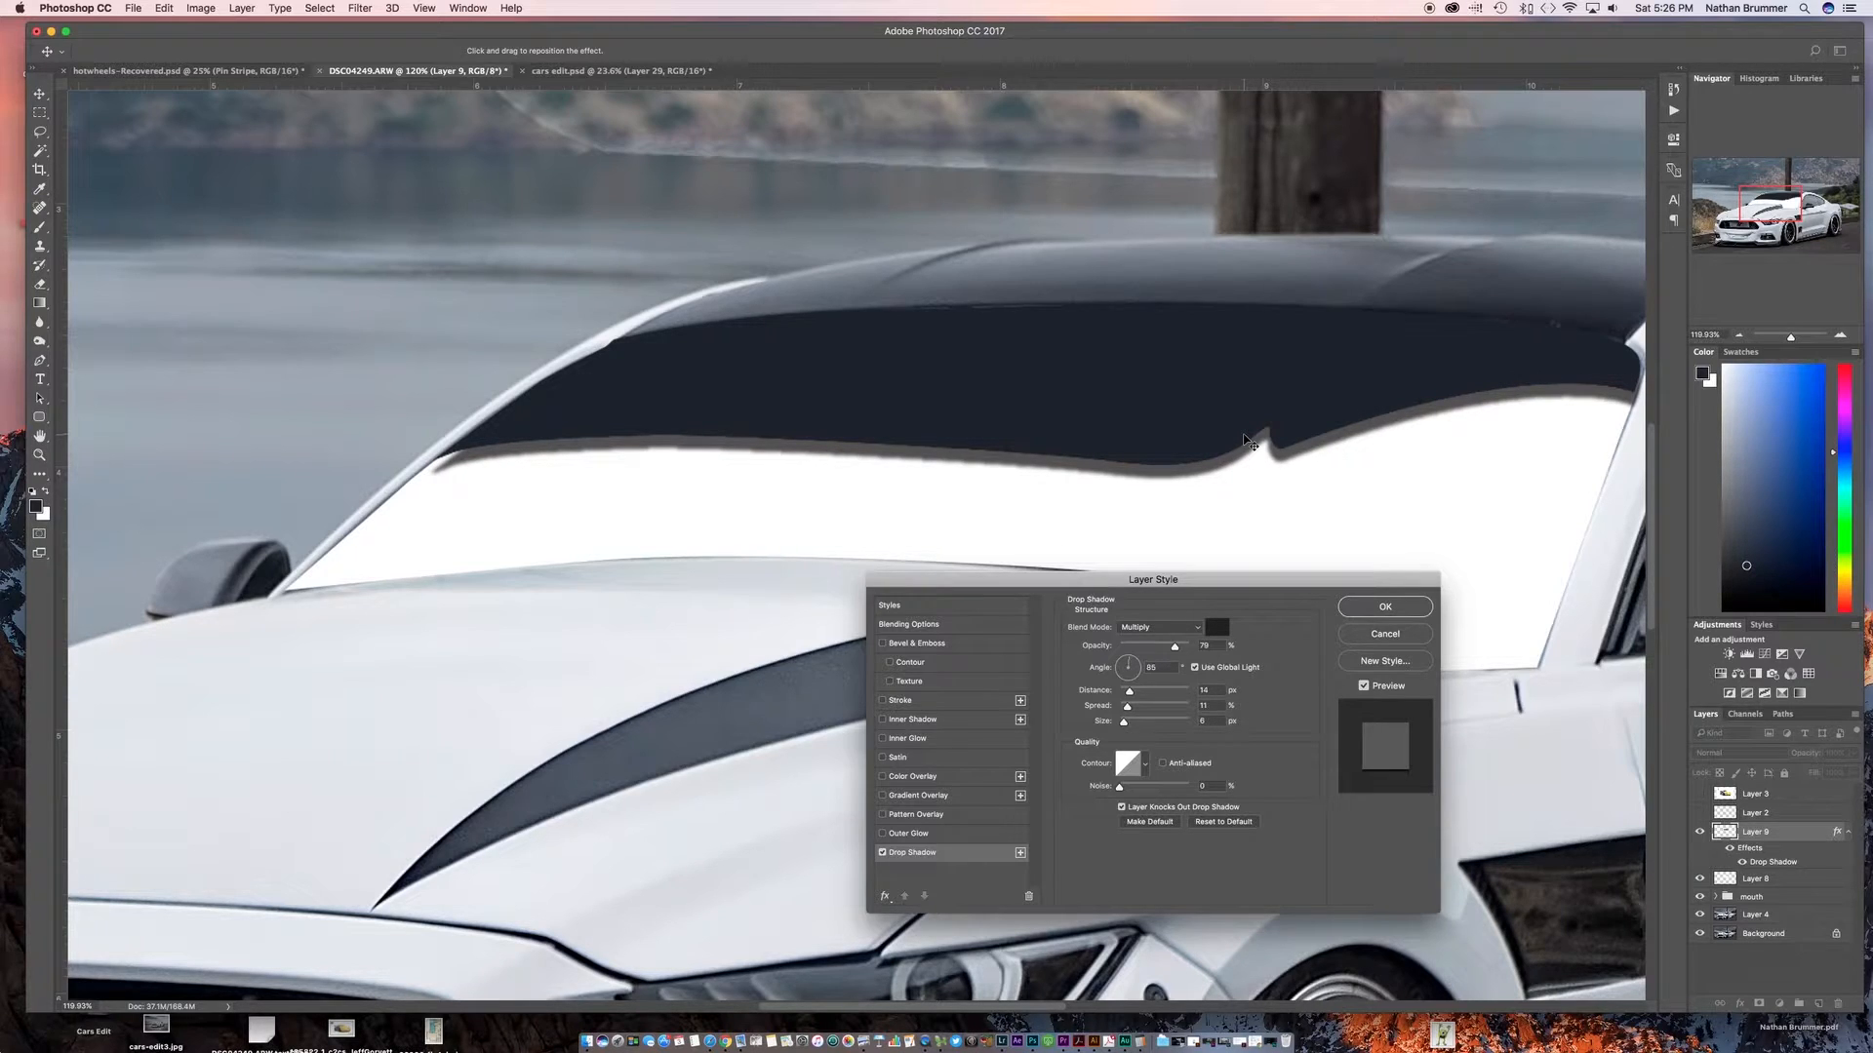
{"action": "left_click_drag", "start_coordinate": [1243, 439], "coordinate": [1242, 436]}
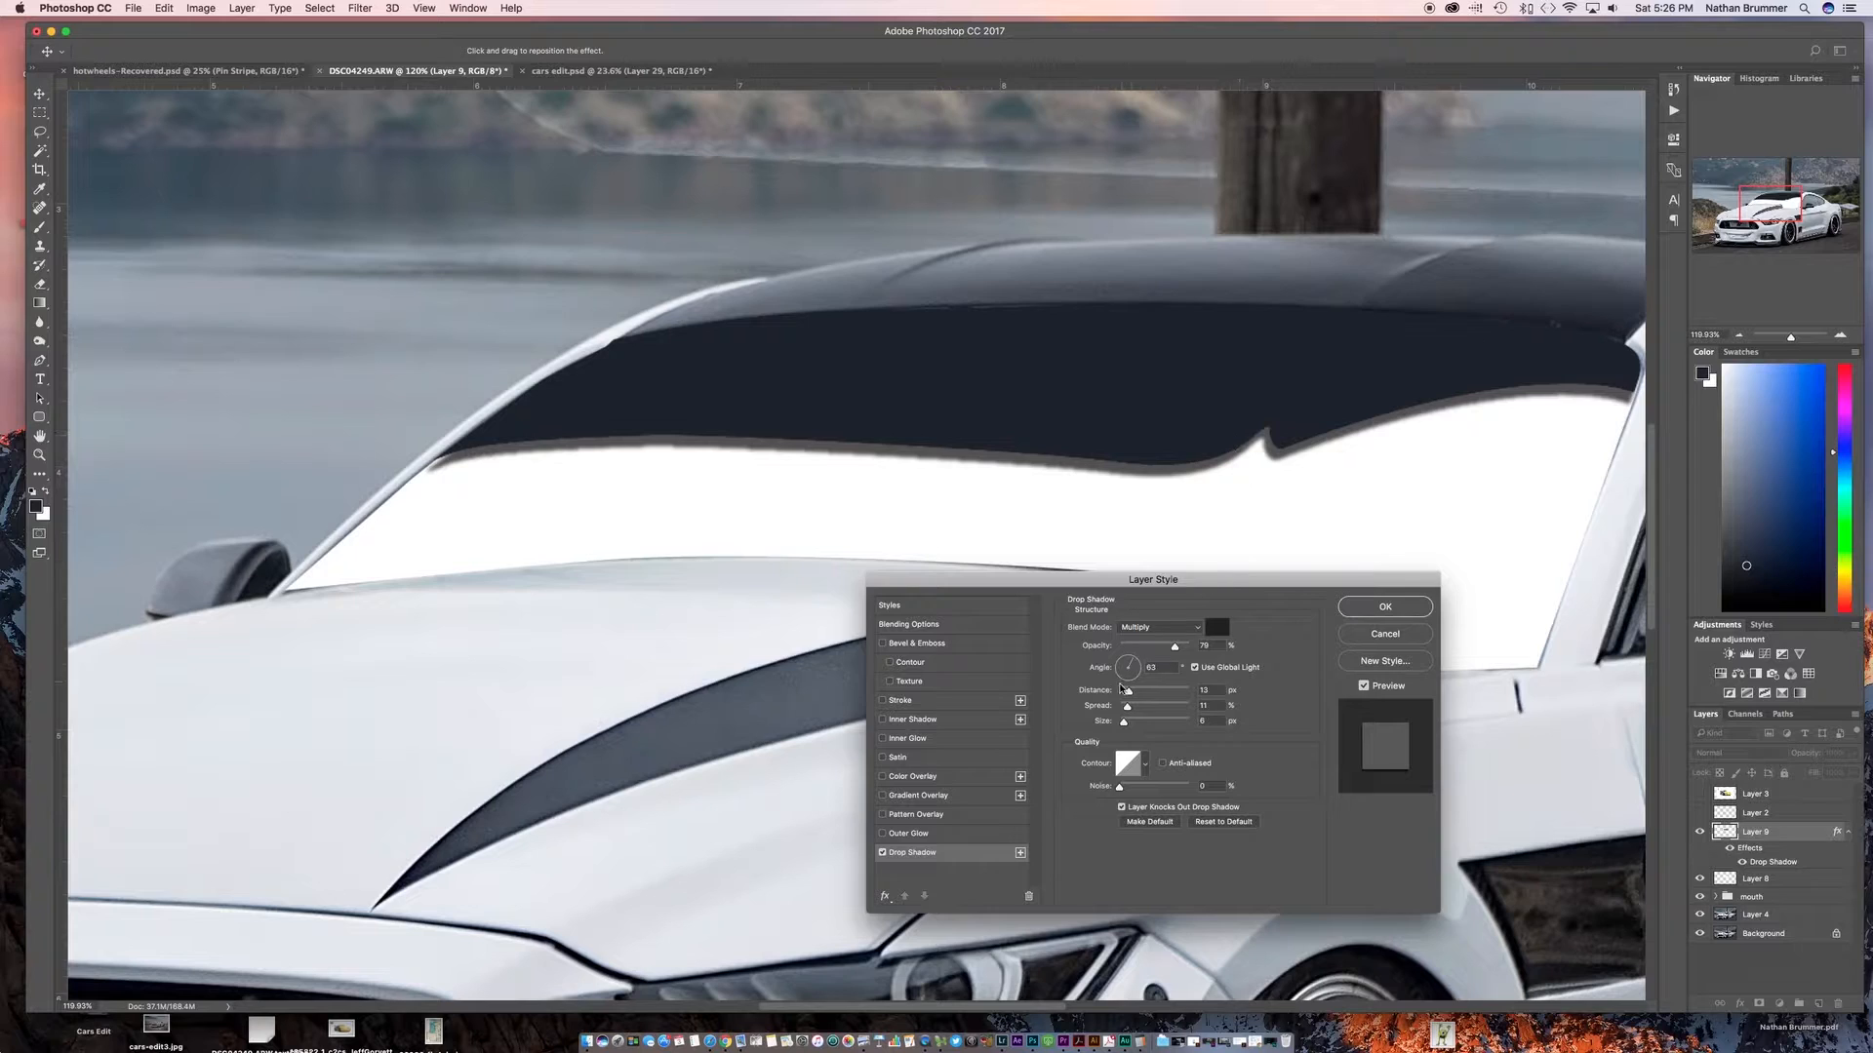
{"action": "mouse_move", "coordinate": [1128, 711]}
{"action": "left_mouse_down"}
{"action": "mouse_move", "coordinate": [1152, 713]}
{"action": "mouse_move", "coordinate": [1132, 711]}
{"action": "left_mouse_up"}
{"action": "left_click_drag", "start_coordinate": [1128, 693], "coordinate": [1126, 726]}
{"action": "left_click_drag", "start_coordinate": [1174, 650], "coordinate": [1158, 655]}
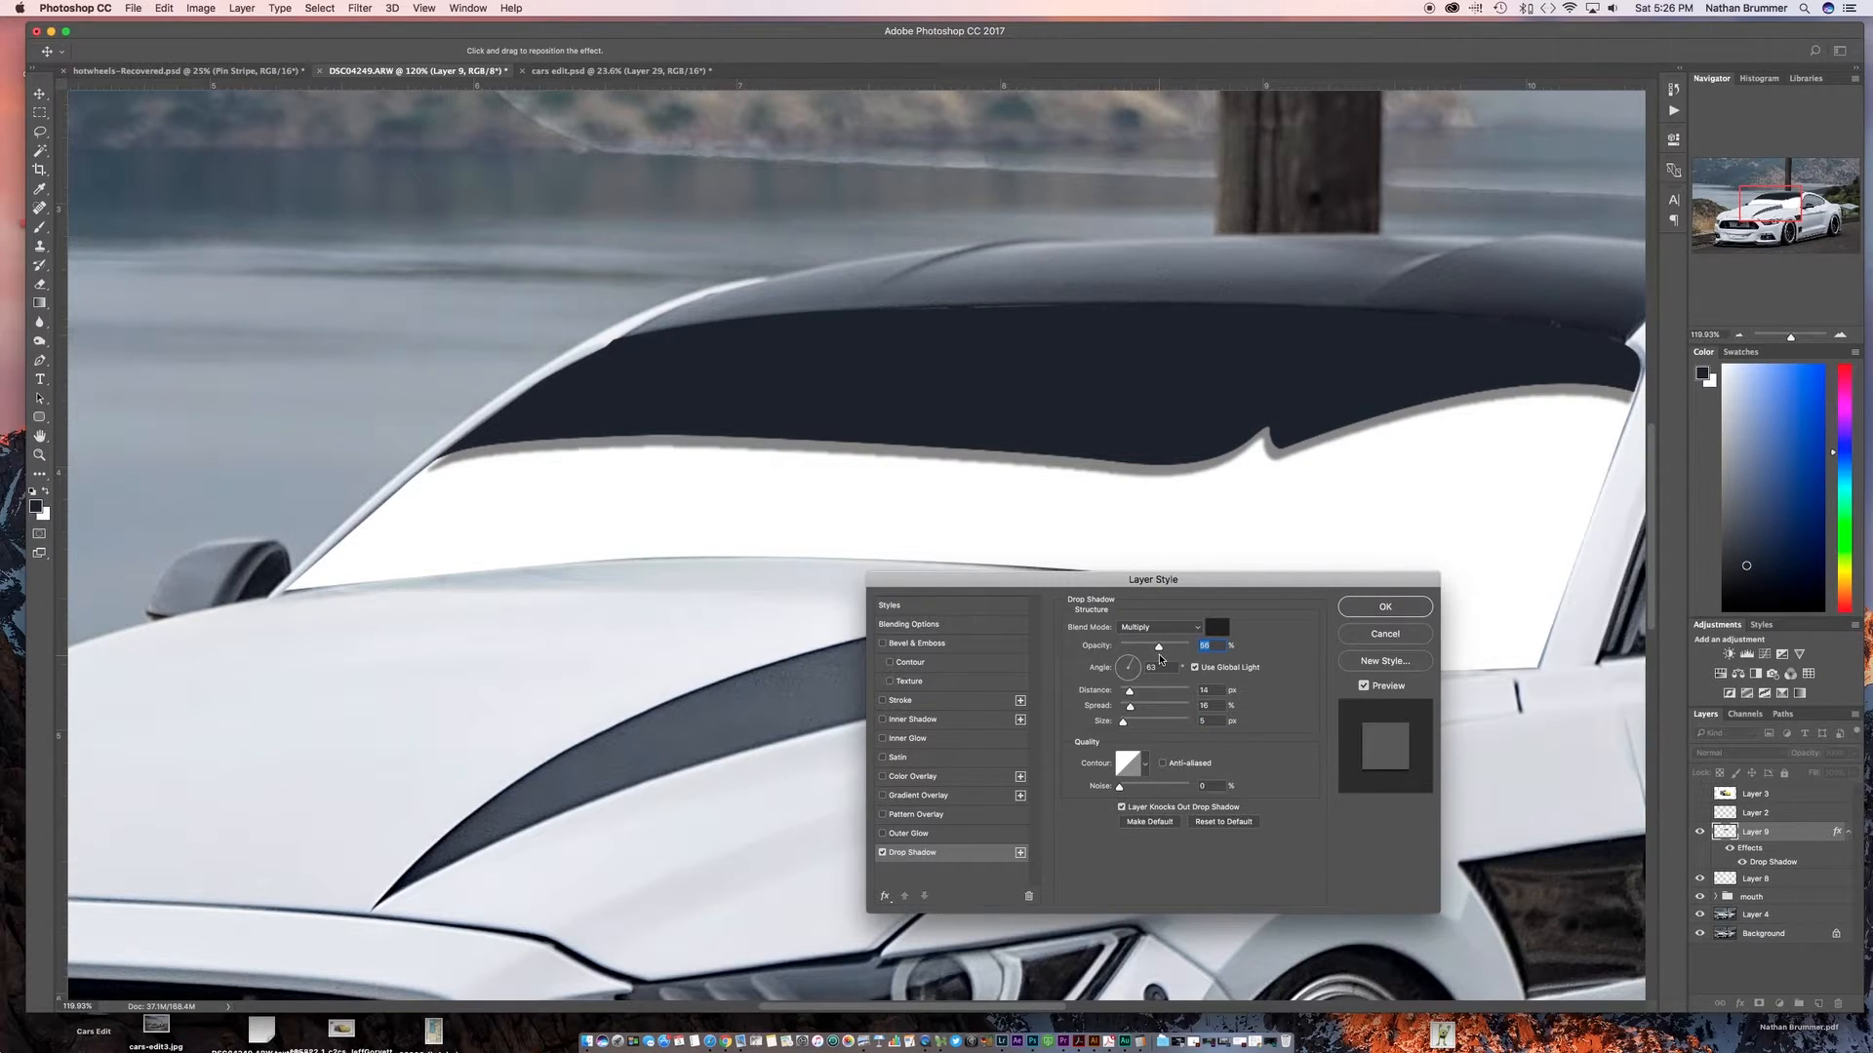
{"action": "left_click", "coordinate": [1379, 606]}
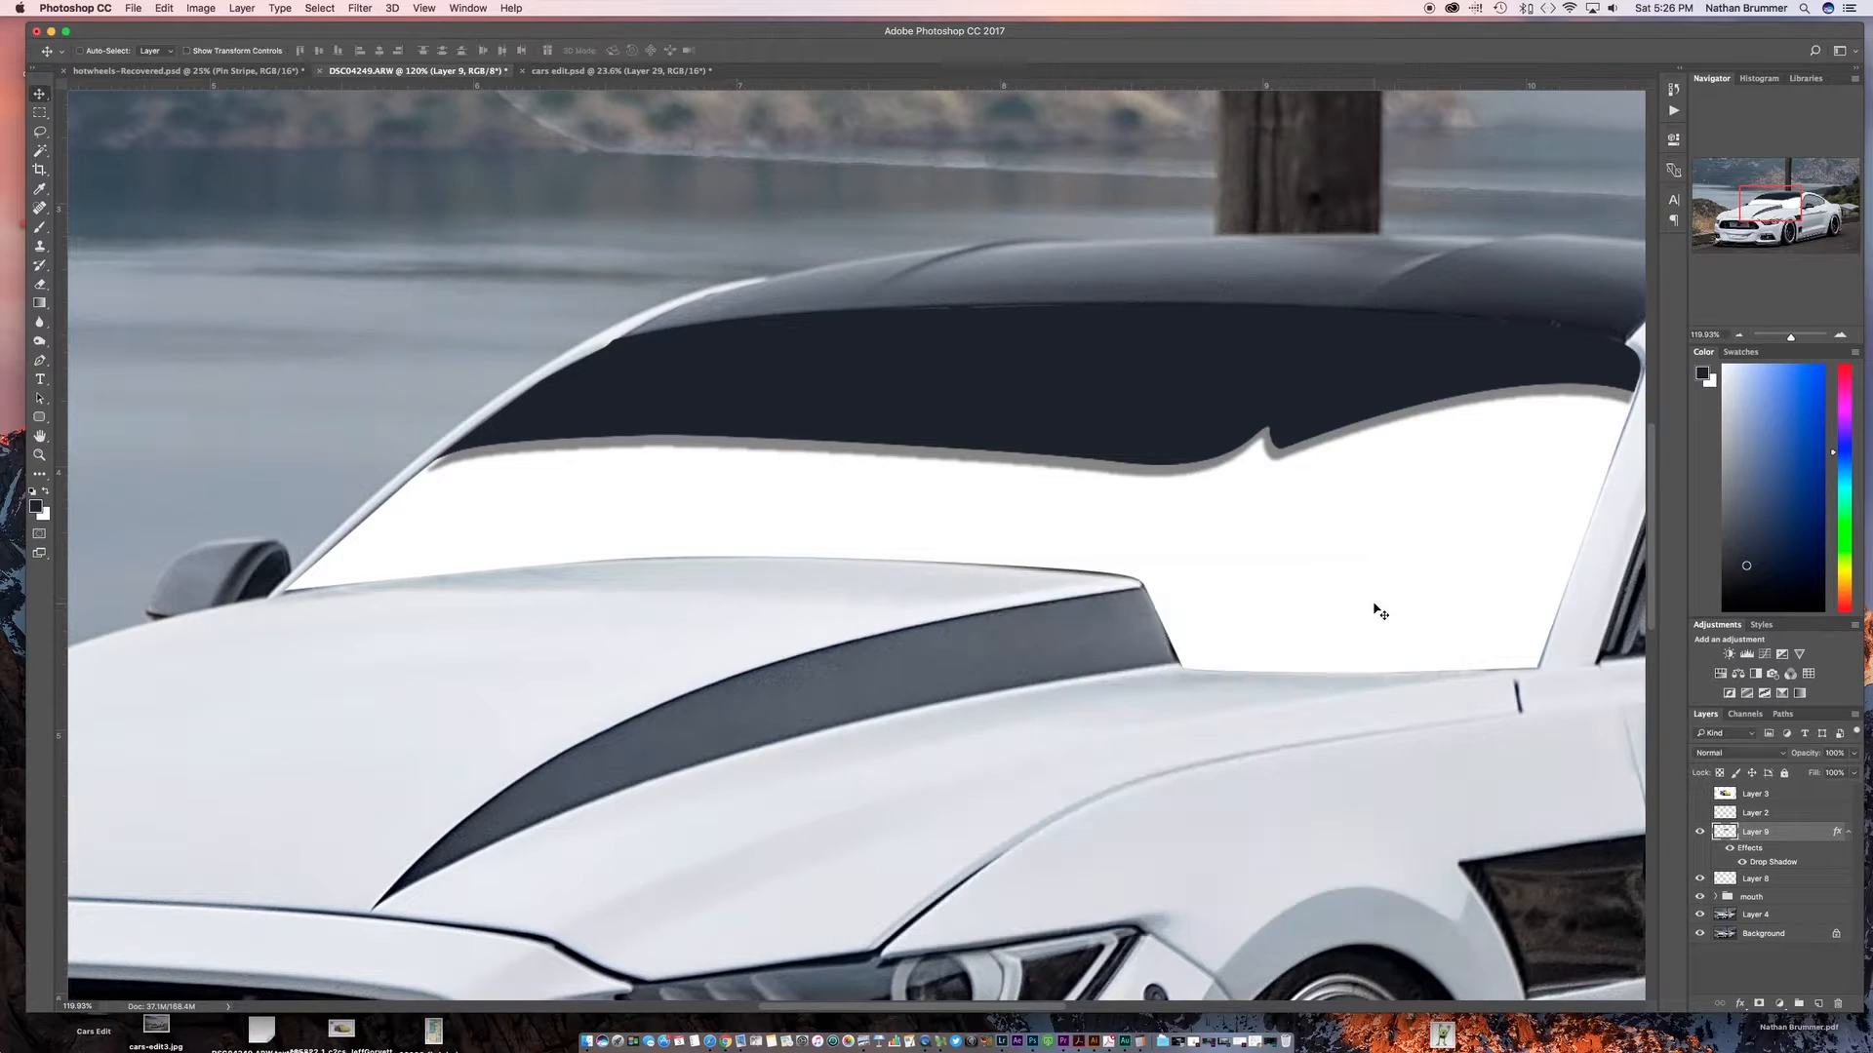
Show the green eye on Layer 2 and fit an elliptical selection around its iris, excluding the cream outer ring
{"action": "scroll", "coordinate": [1305, 605], "scroll_direction": "down", "scroll_amount": 3}
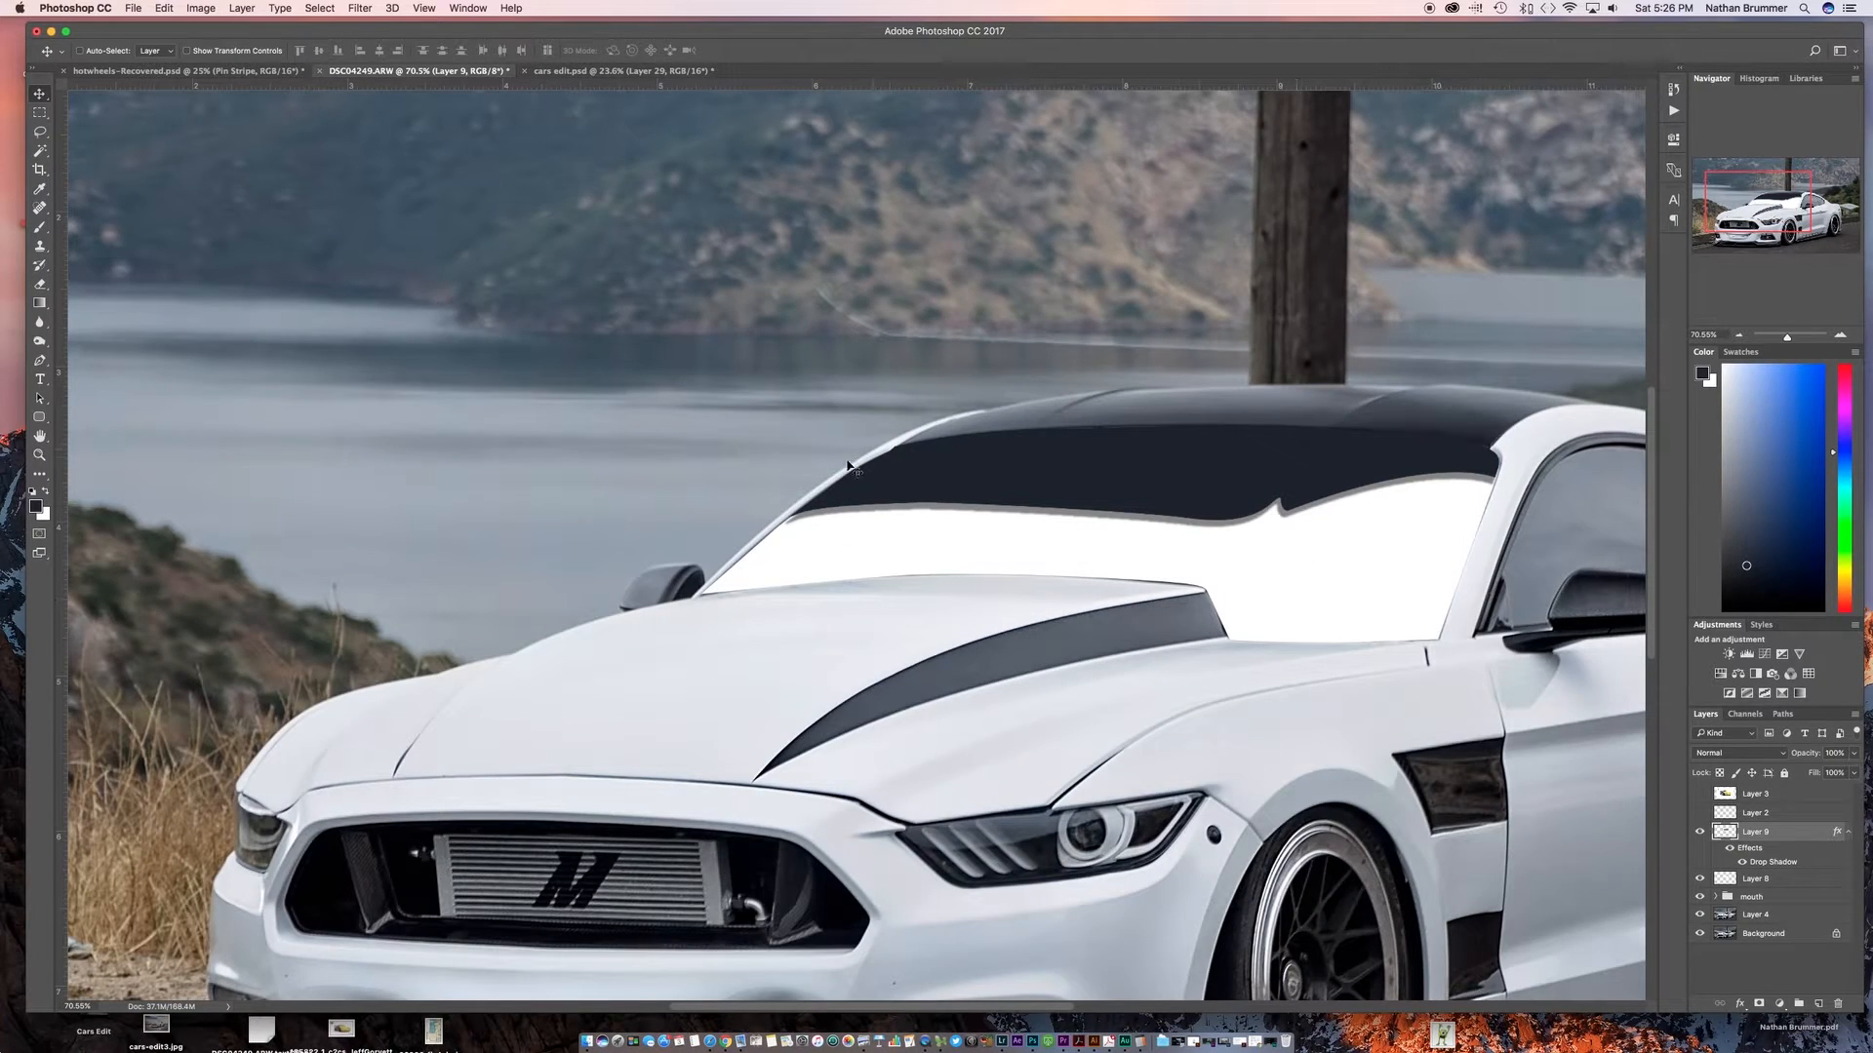
{"action": "scroll", "coordinate": [1110, 550], "scroll_direction": "down", "scroll_amount": 3}
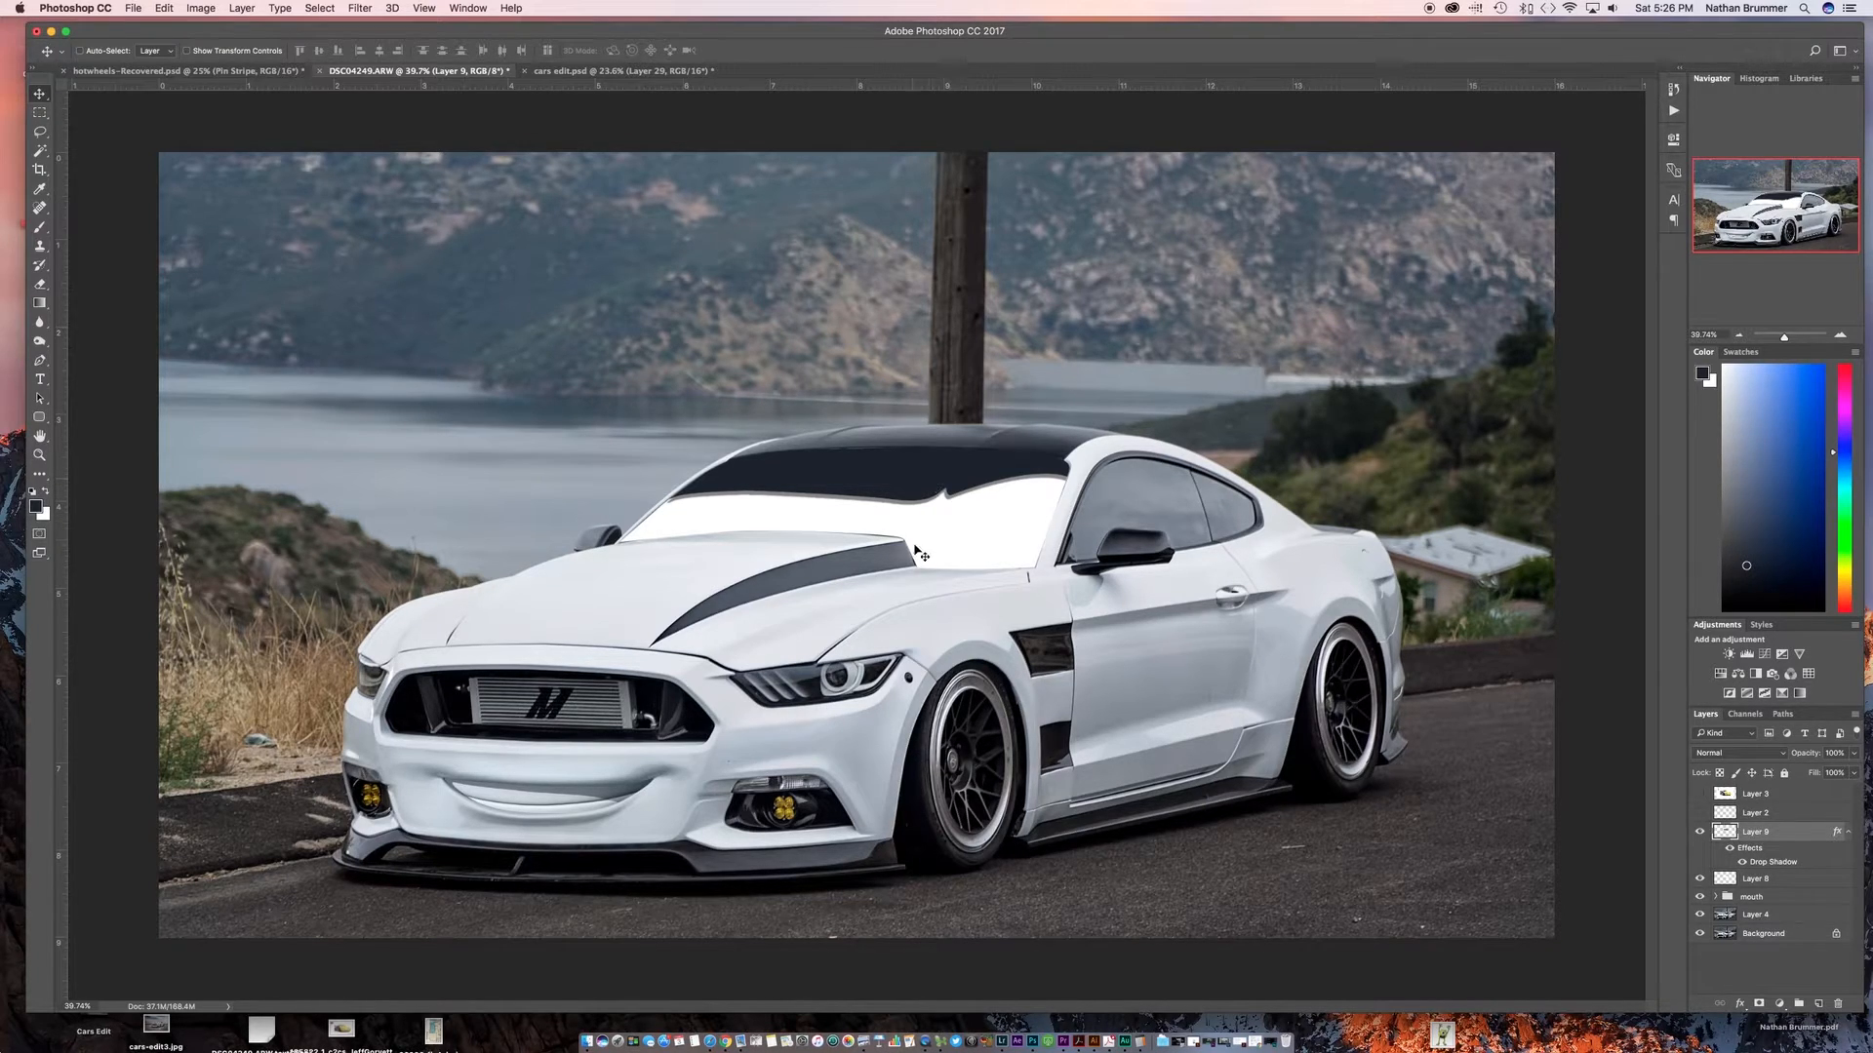
{"action": "left_click", "coordinate": [1699, 812]}
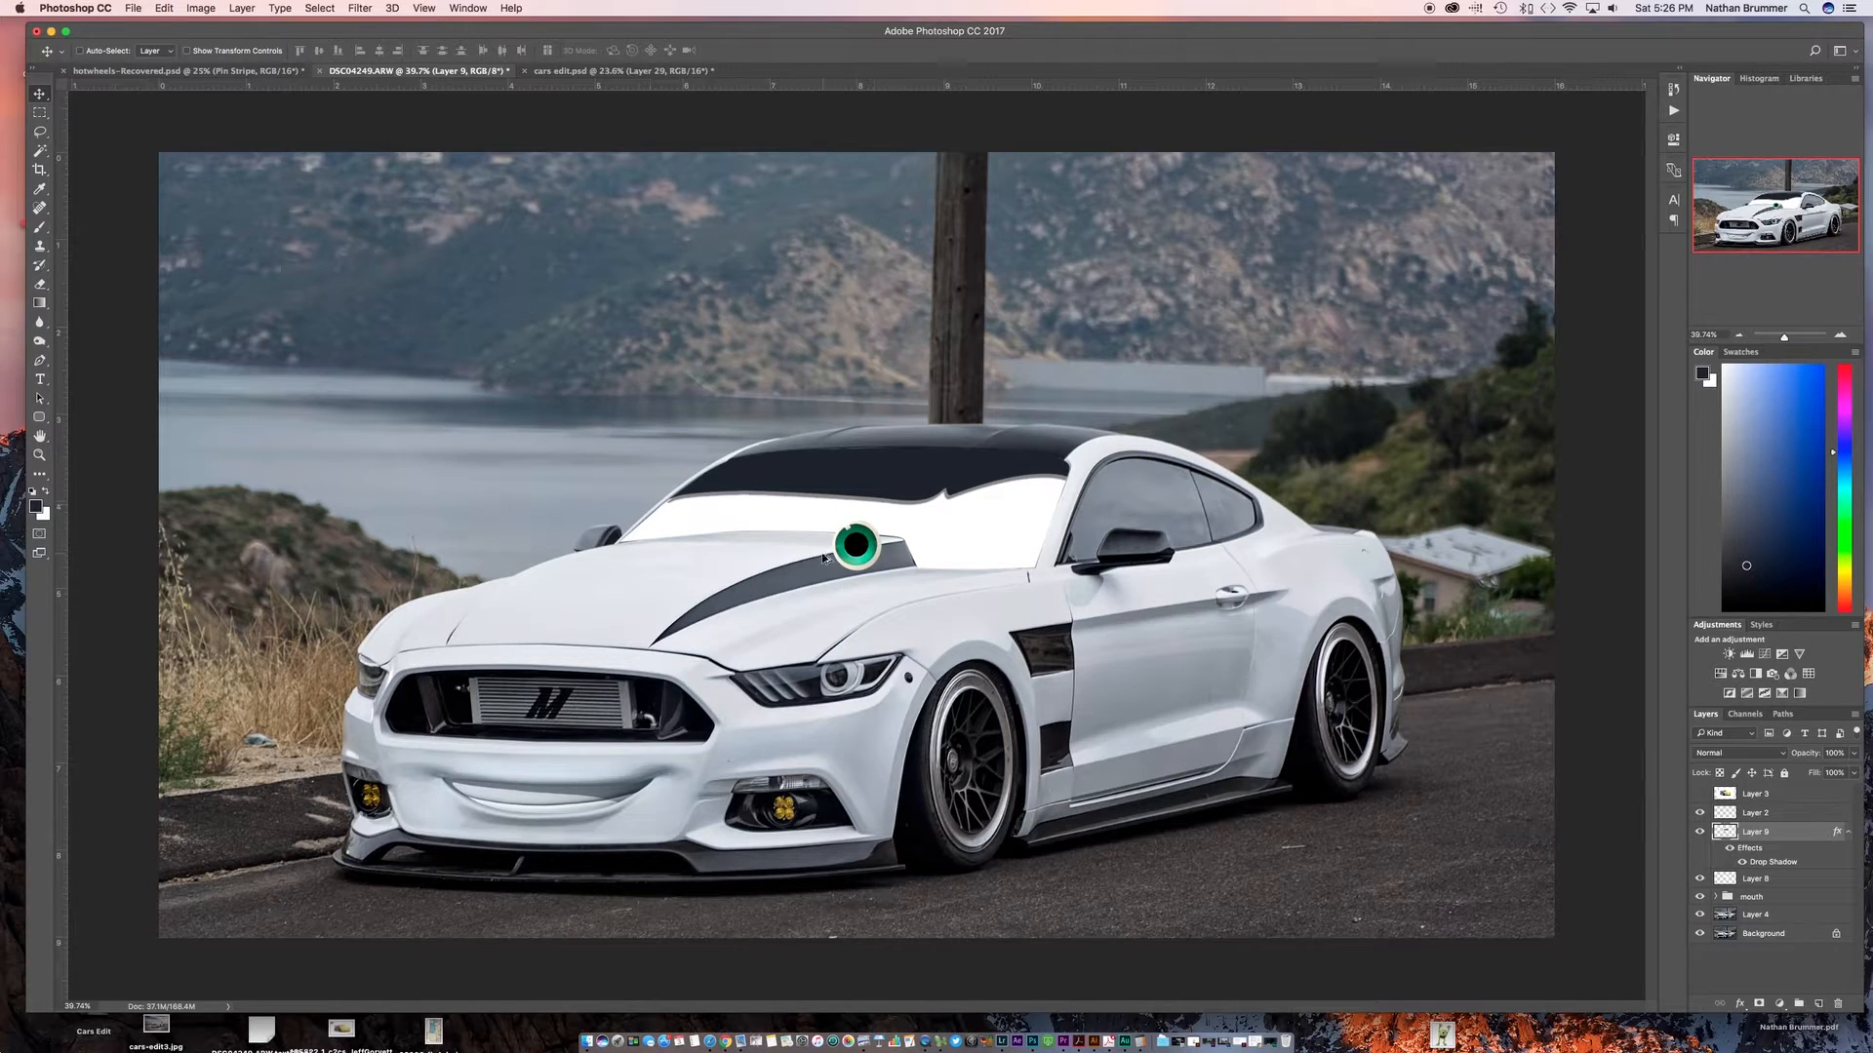
{"action": "scroll", "coordinate": [825, 559], "scroll_direction": "up", "scroll_amount": 5}
{"action": "scroll", "coordinate": [824, 559], "scroll_direction": "up", "scroll_amount": 4}
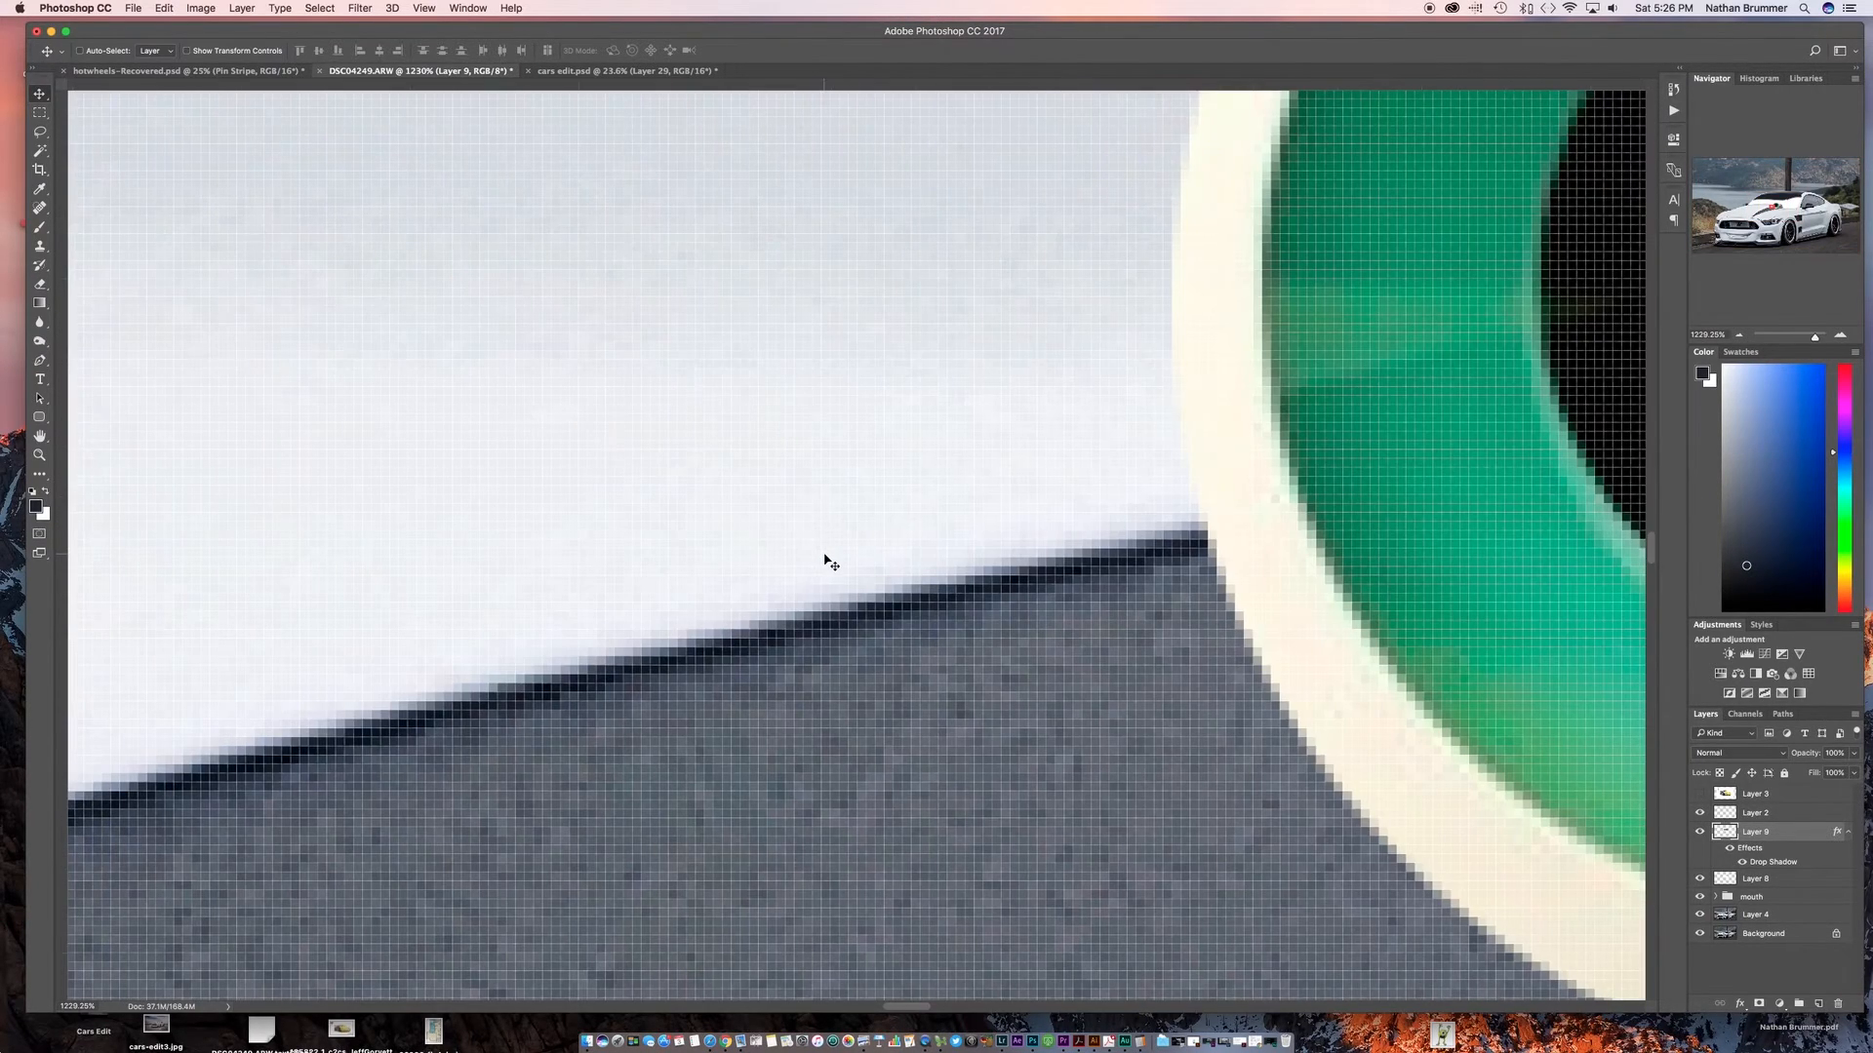
{"action": "scroll", "coordinate": [824, 559], "scroll_direction": "down", "scroll_amount": 2}
{"action": "scroll", "coordinate": [961, 466], "scroll_direction": "right", "scroll_amount": 3}
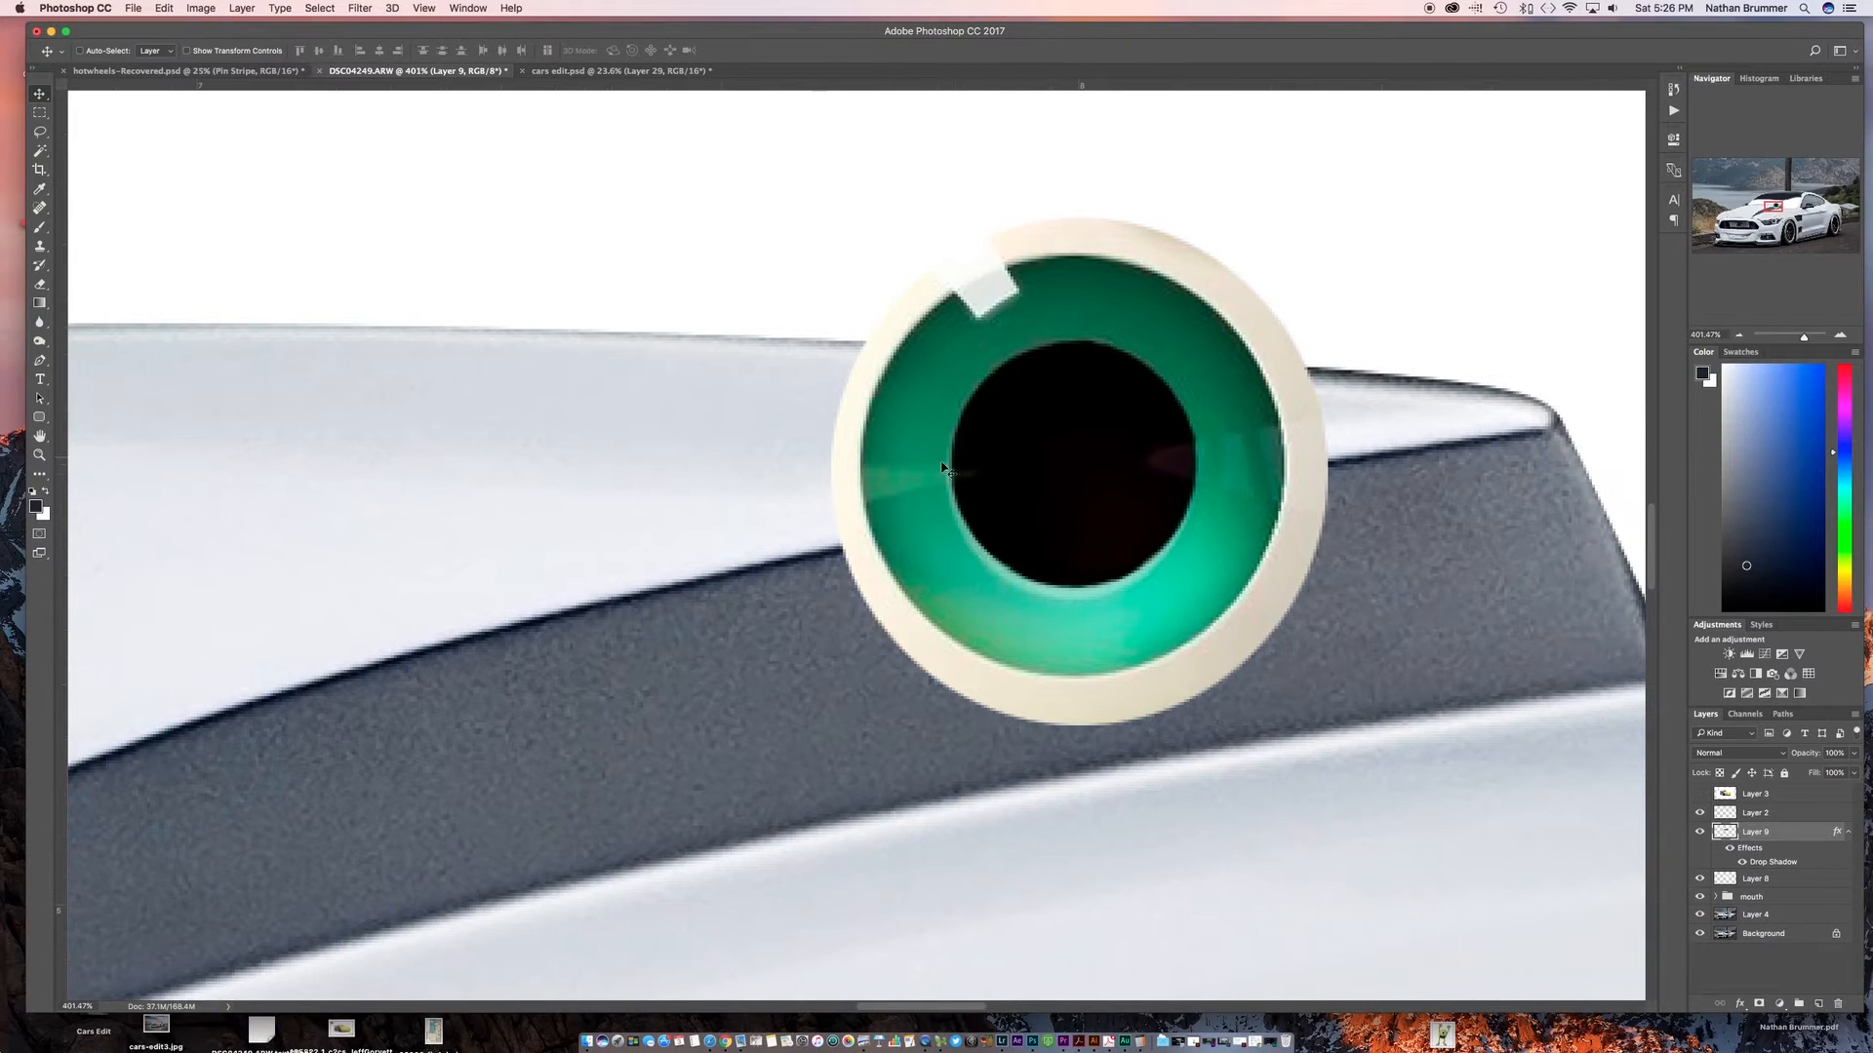
{"action": "left_click", "coordinate": [40, 133]}
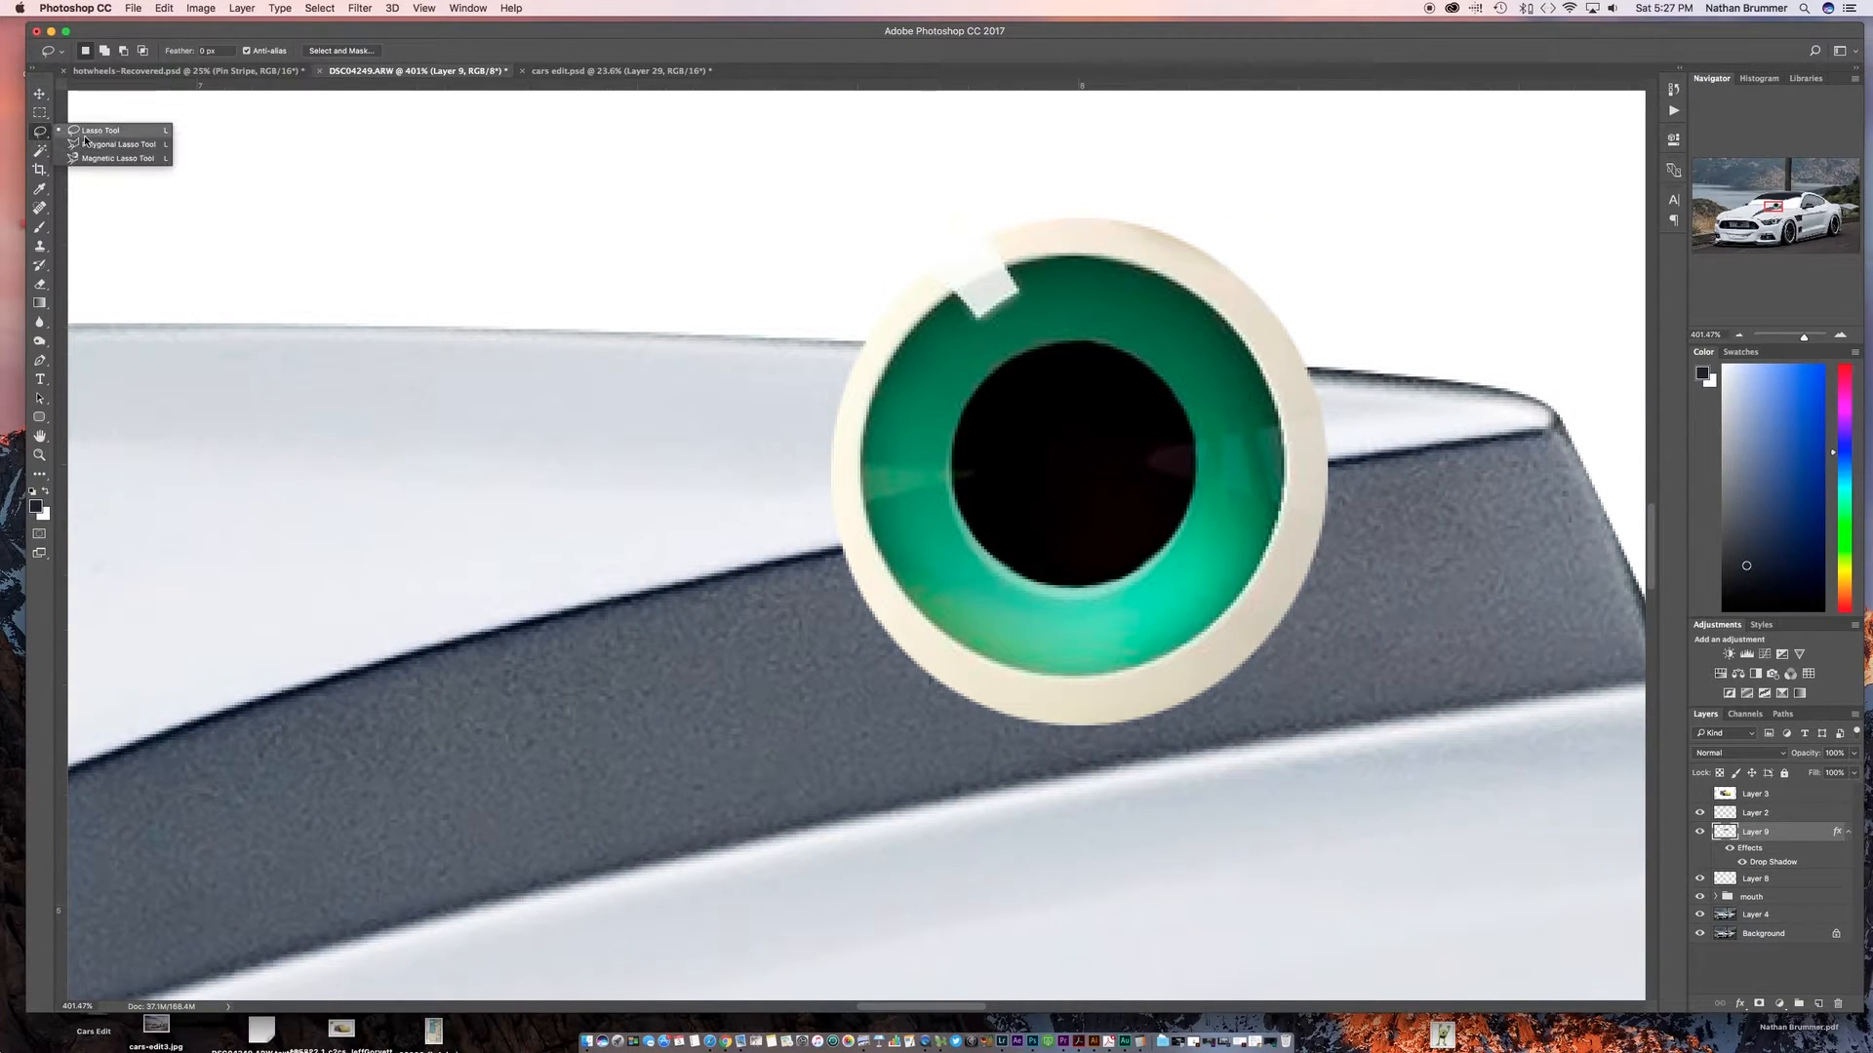
{"action": "left_click", "coordinate": [40, 113]}
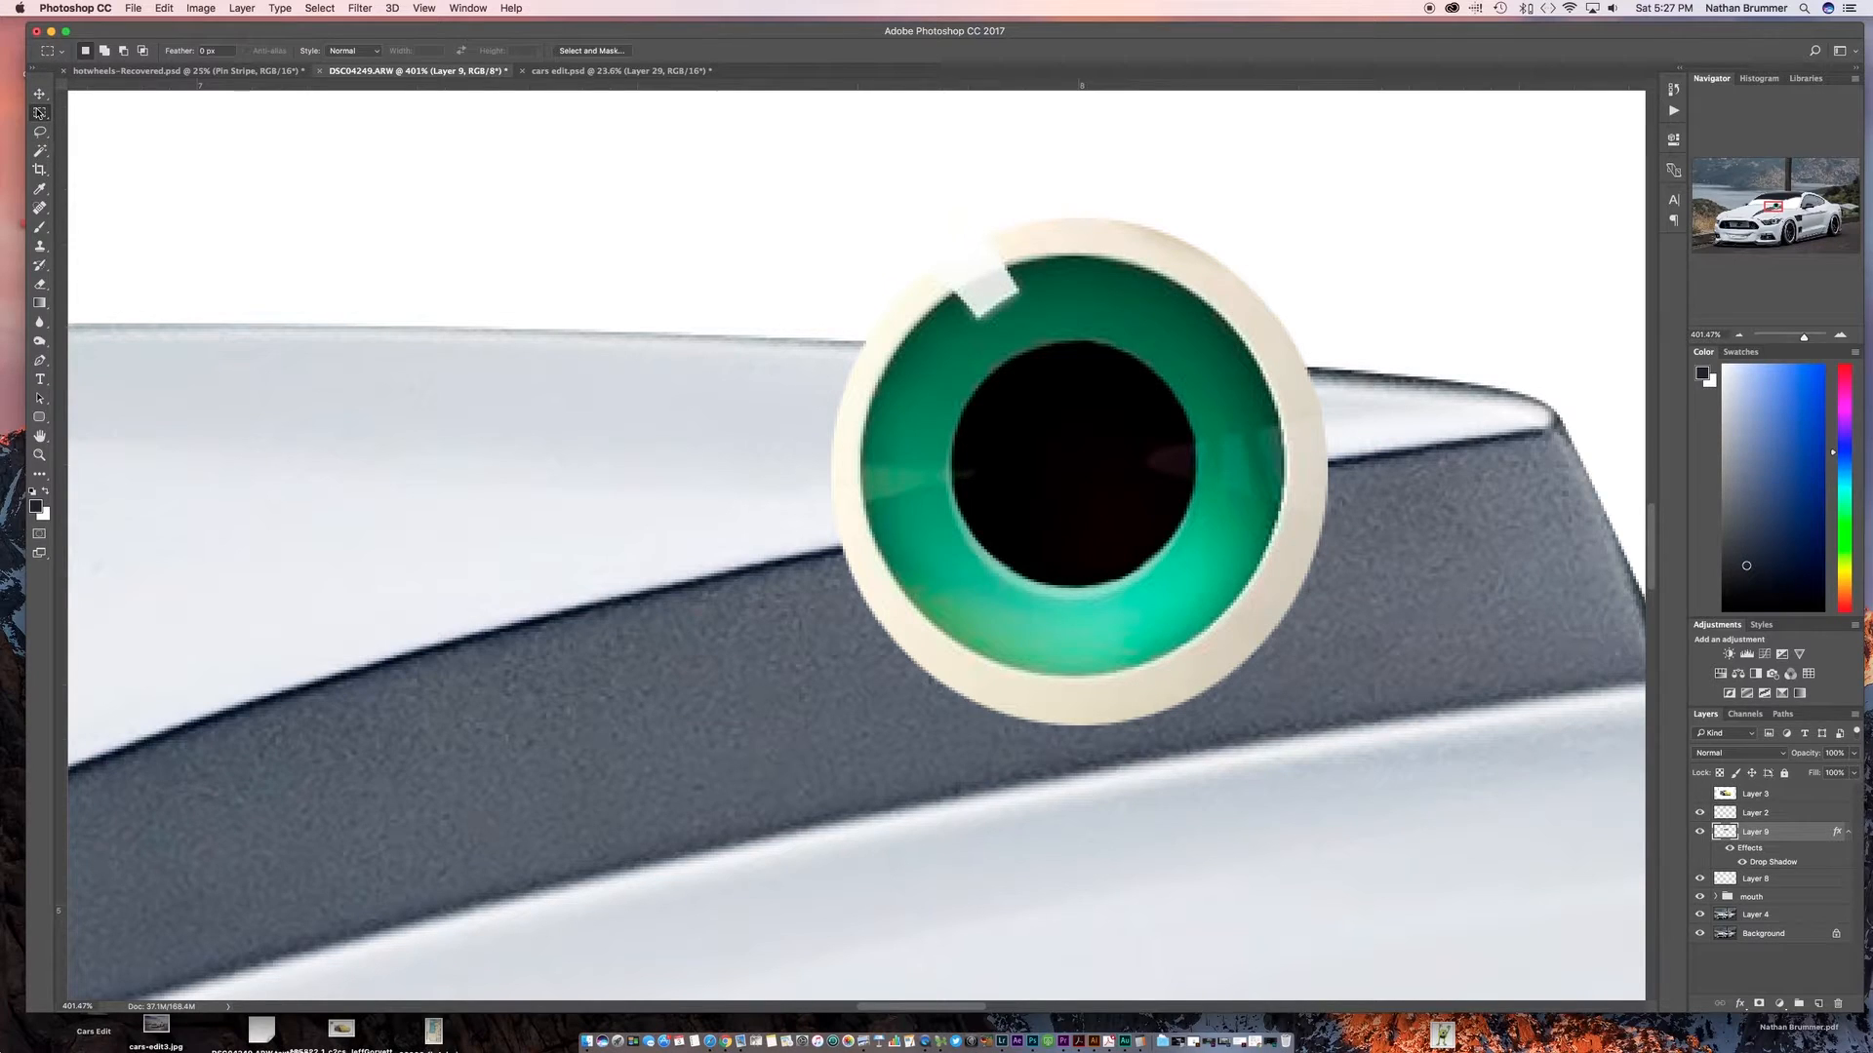
{"action": "right_click", "coordinate": [40, 113]}
{"action": "left_click", "coordinate": [107, 124]}
{"action": "left_click_drag", "start_coordinate": [1077, 465], "coordinate": [866, 219]}
Copy the selected iris from Layer 2 onto a new layer and hide Layer 2
{"action": "left_click", "coordinate": [1754, 814]}
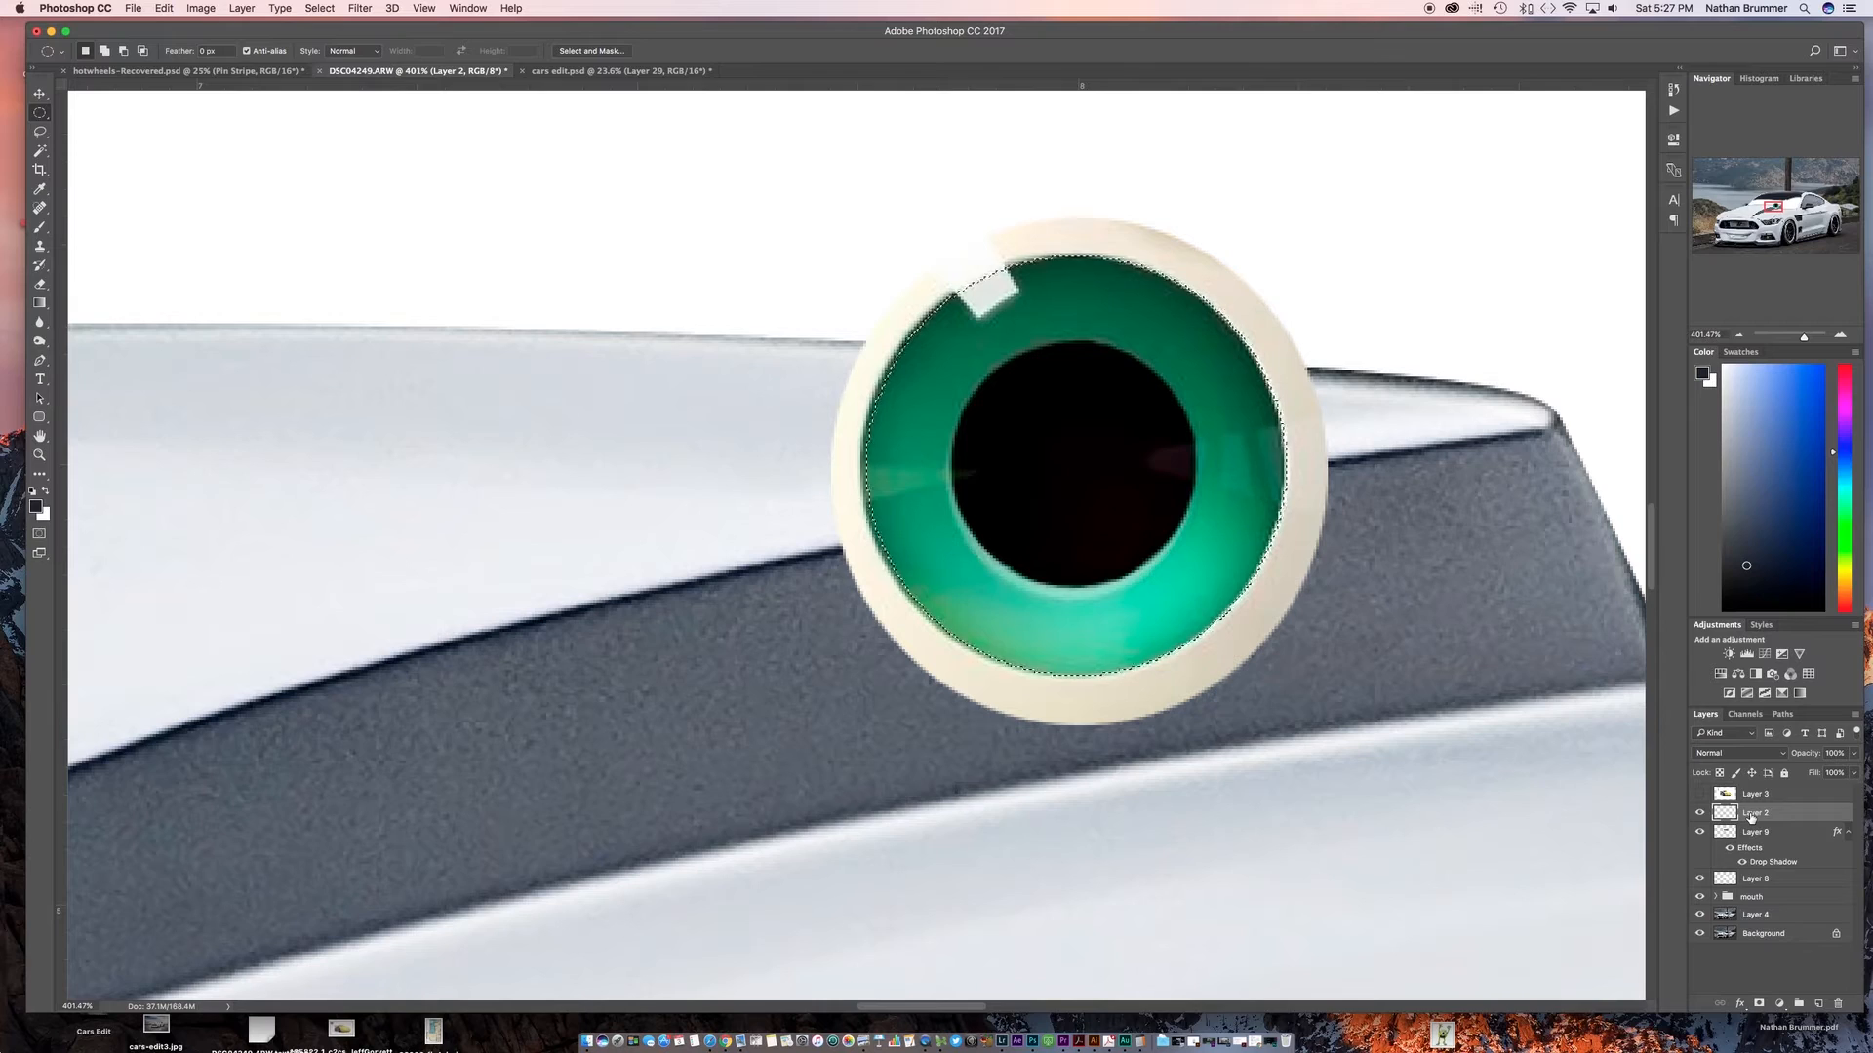
{"action": "key", "text": "super+j"}
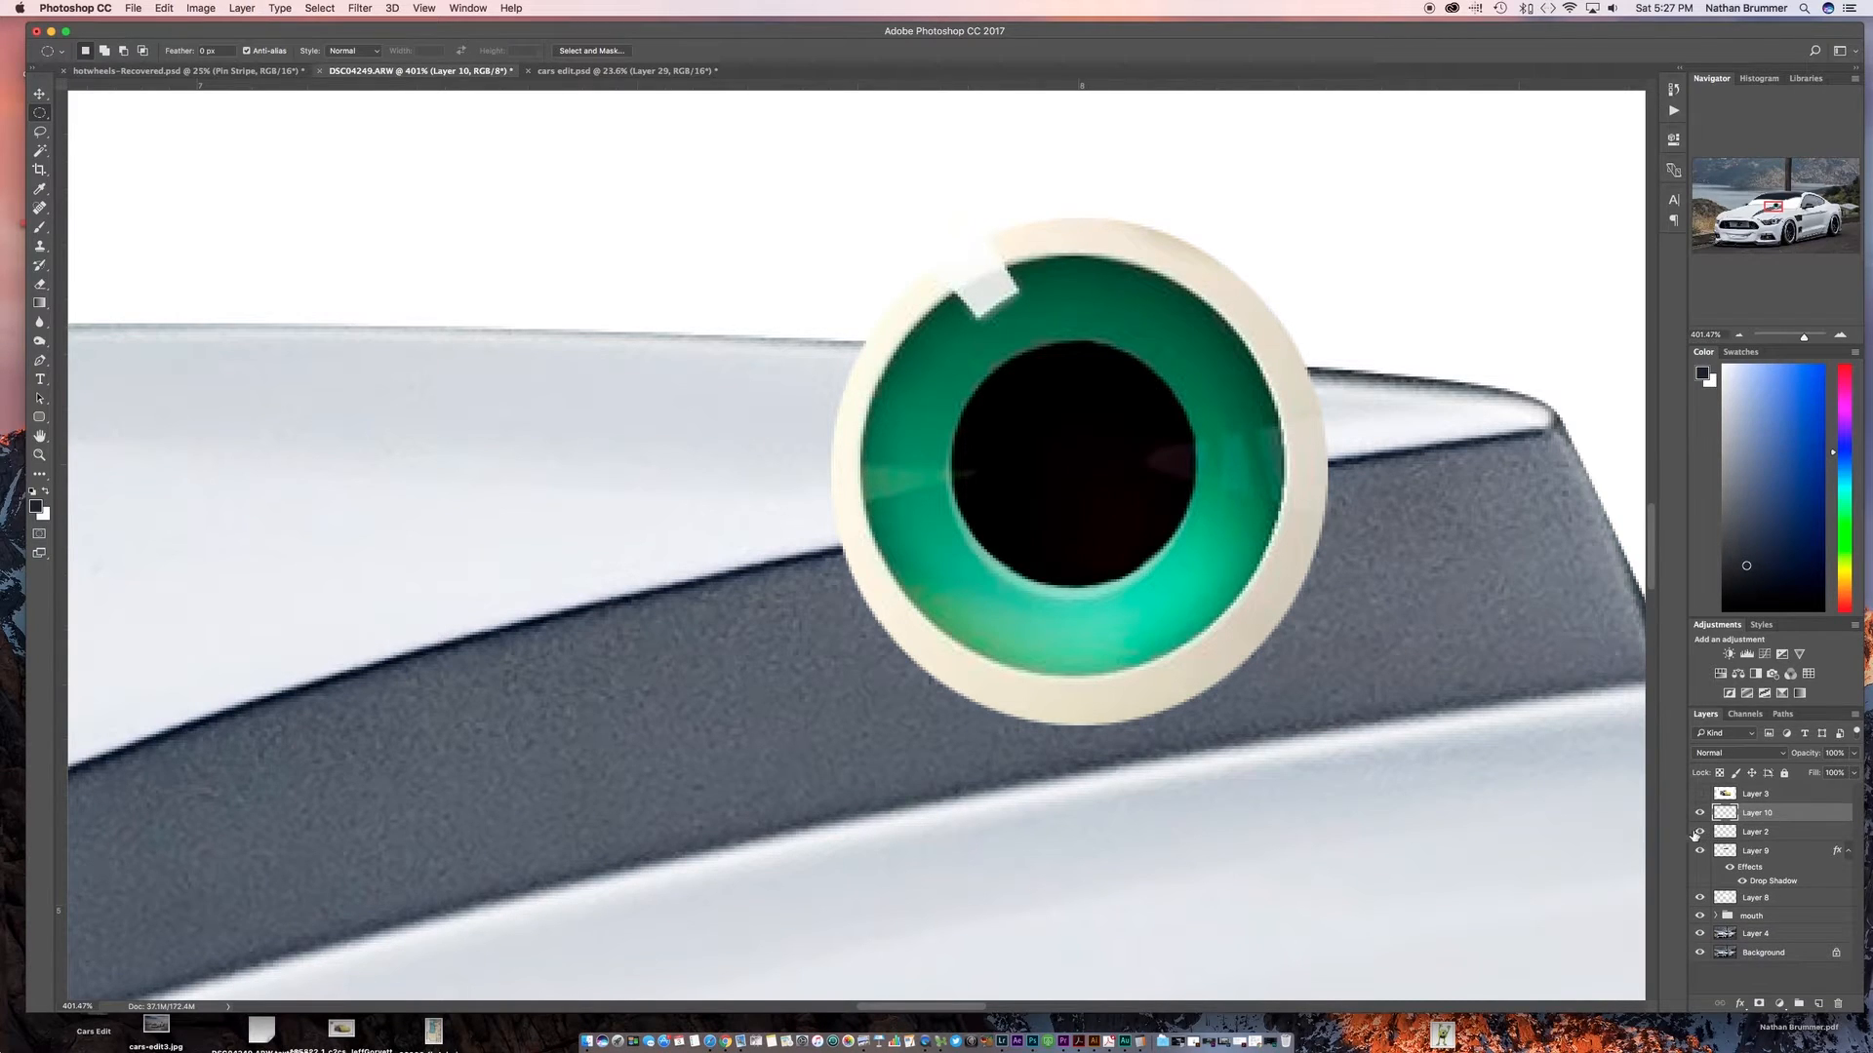
{"action": "left_click", "coordinate": [1698, 833]}
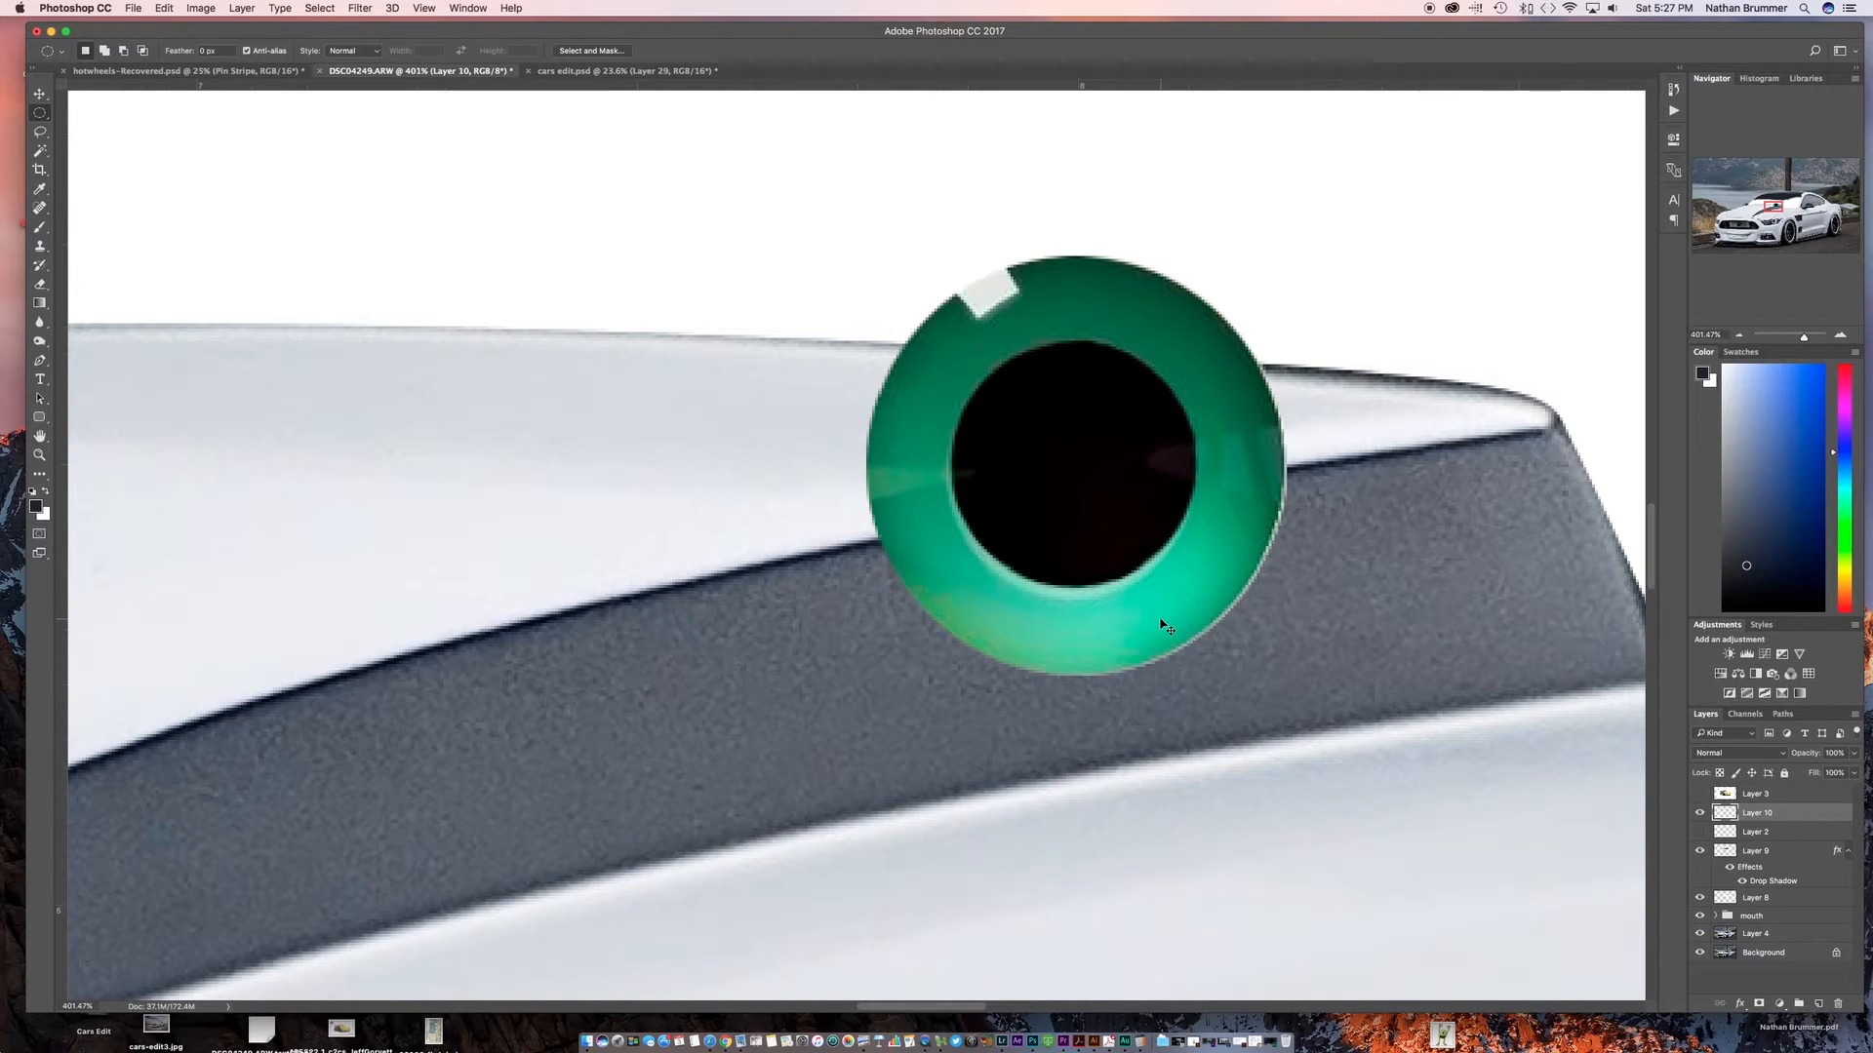
Duplicate the iris layer and move the copy onto the white windshield beneath the notch in the eyelid
{"action": "key", "text": "super+j"}
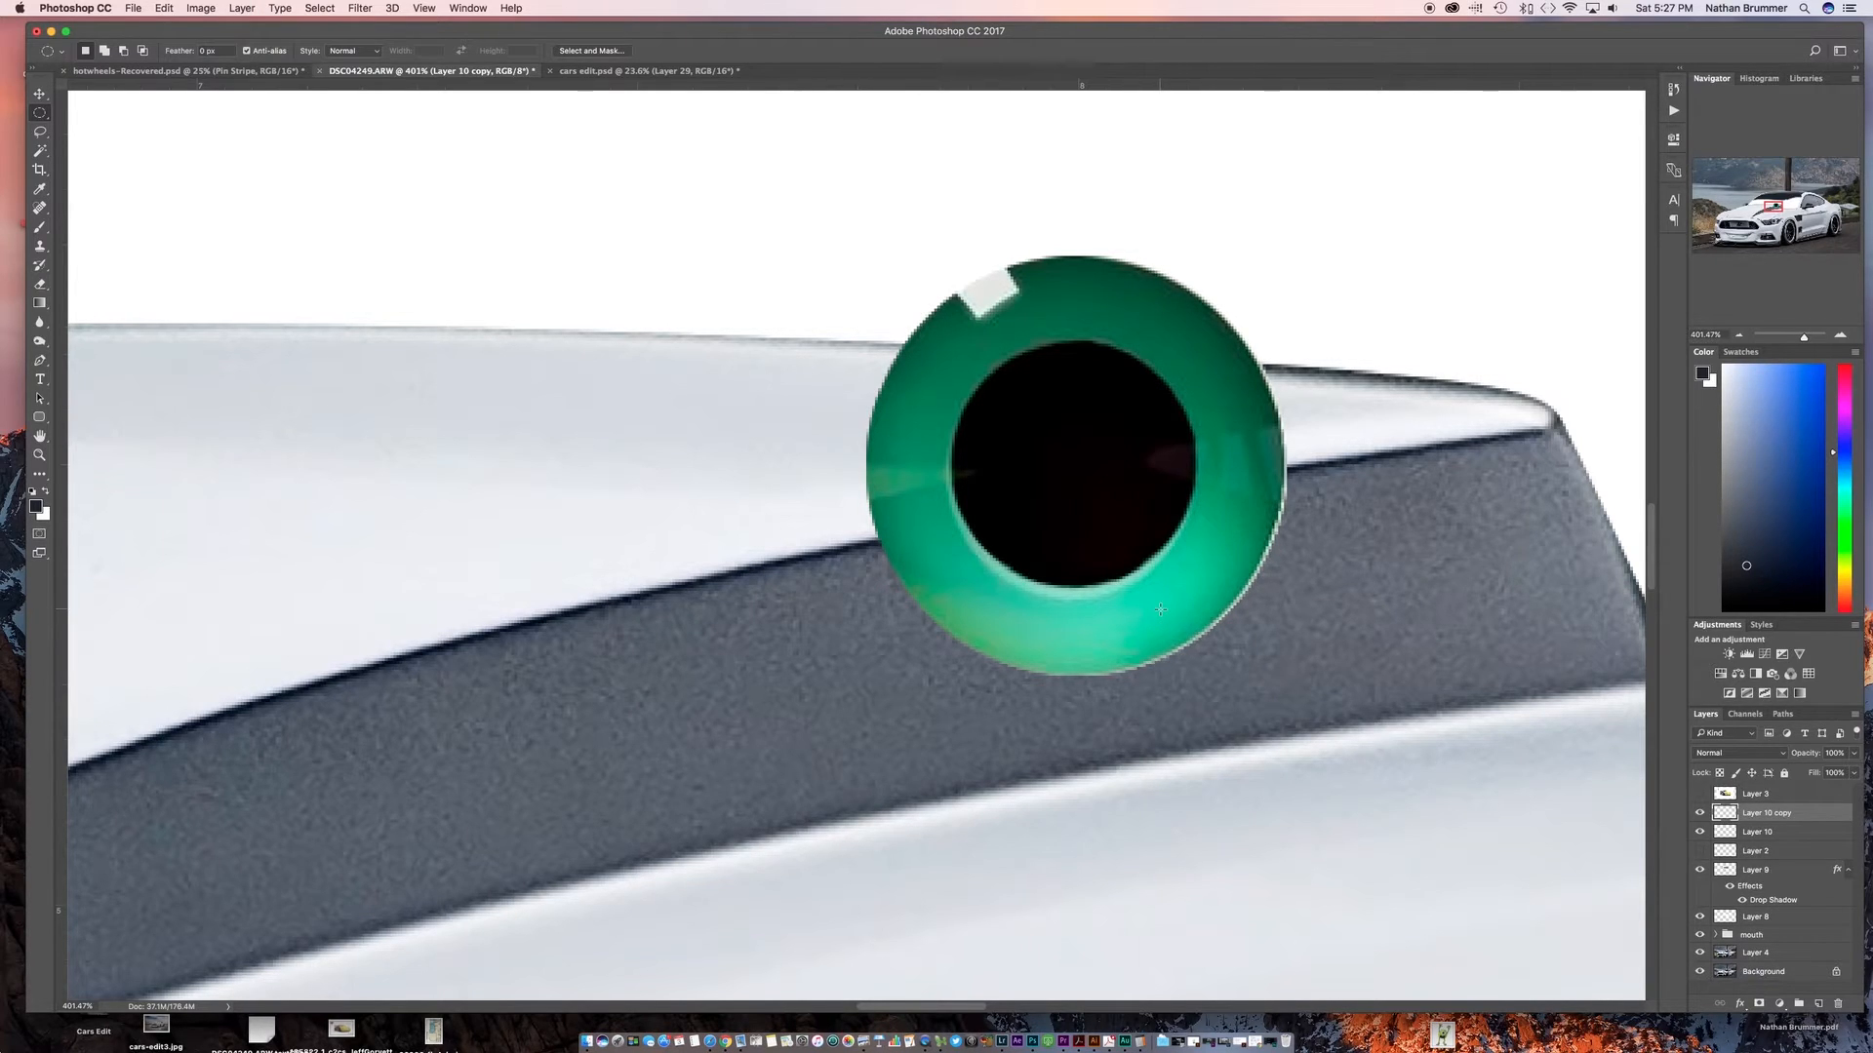
{"action": "key", "text": "v"}
{"action": "left_click_drag", "start_coordinate": [1121, 492], "coordinate": [642, 428]}
{"action": "scroll", "coordinate": [741, 480], "scroll_direction": "down", "scroll_amount": 10}
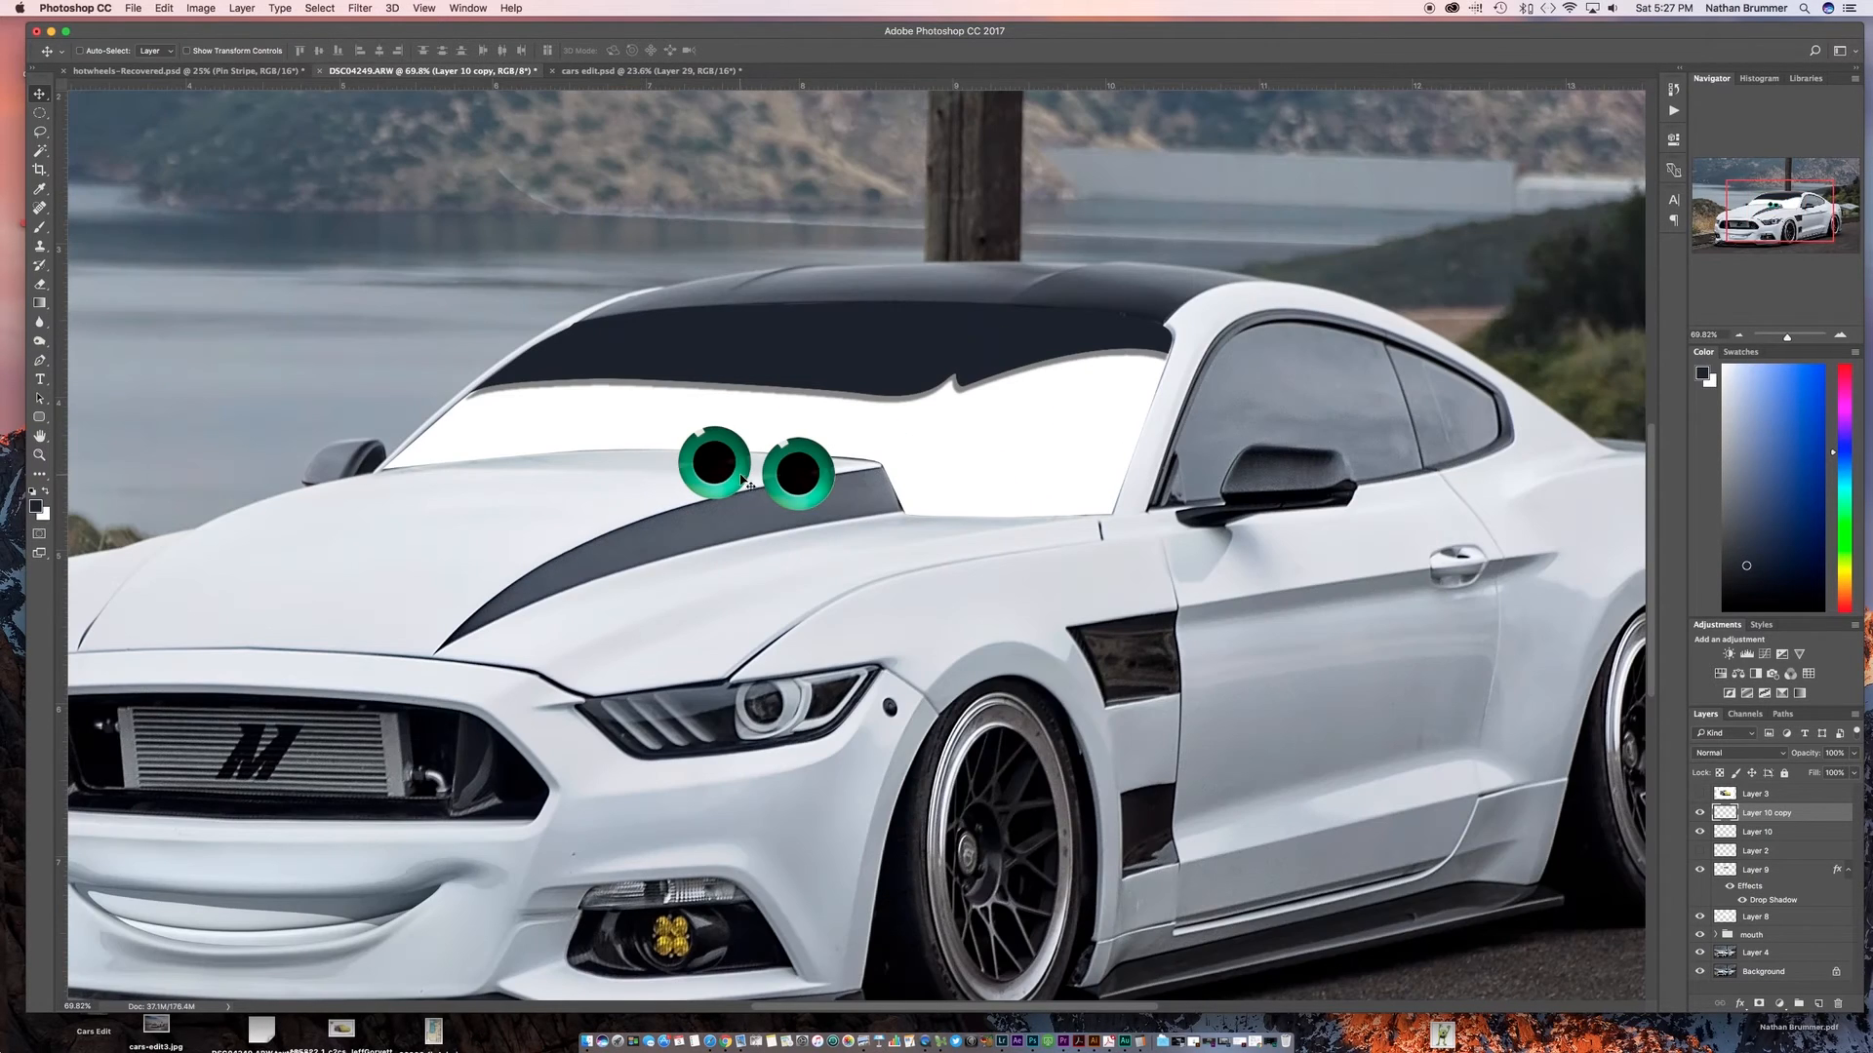
{"action": "left_click_drag", "start_coordinate": [806, 483], "coordinate": [1009, 468]}
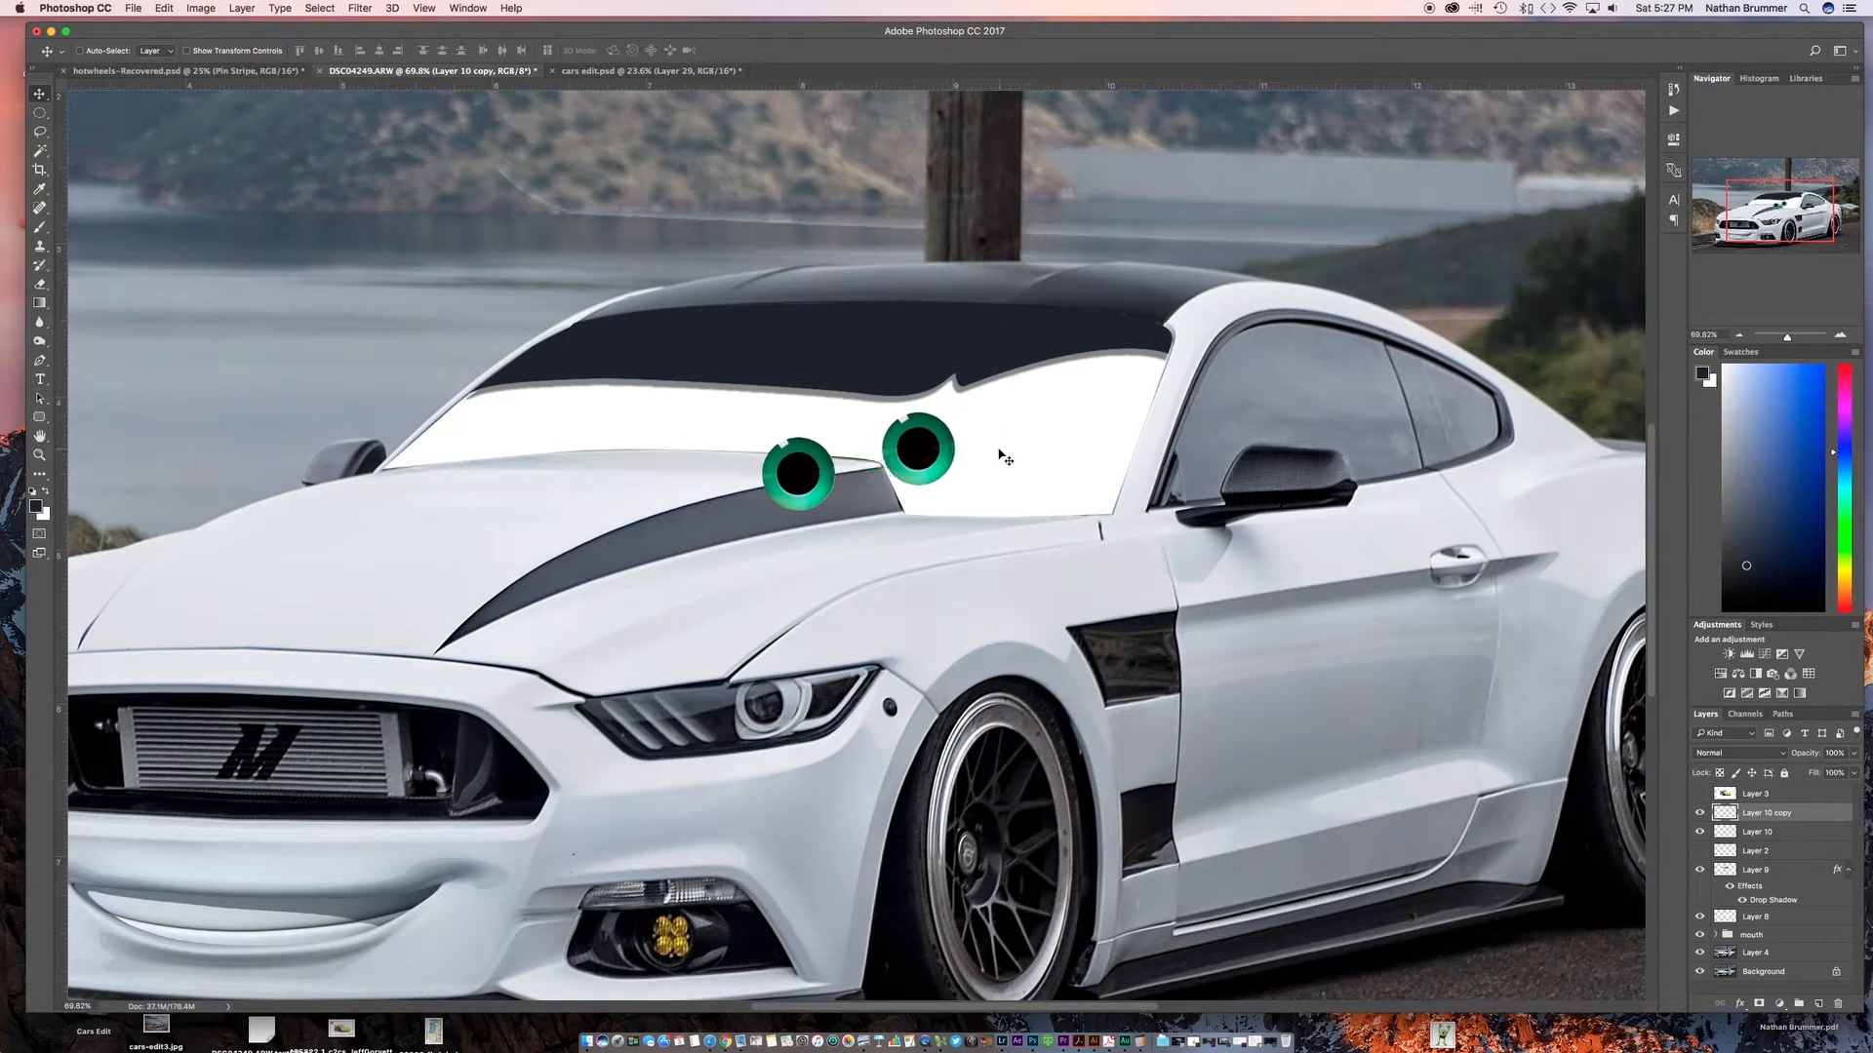
Show the Layer 3 reference, shift it clear of the eyes, and move the Layer 10 iris onto the white area below the eyelid notch
{"action": "left_click", "coordinate": [1700, 794]}
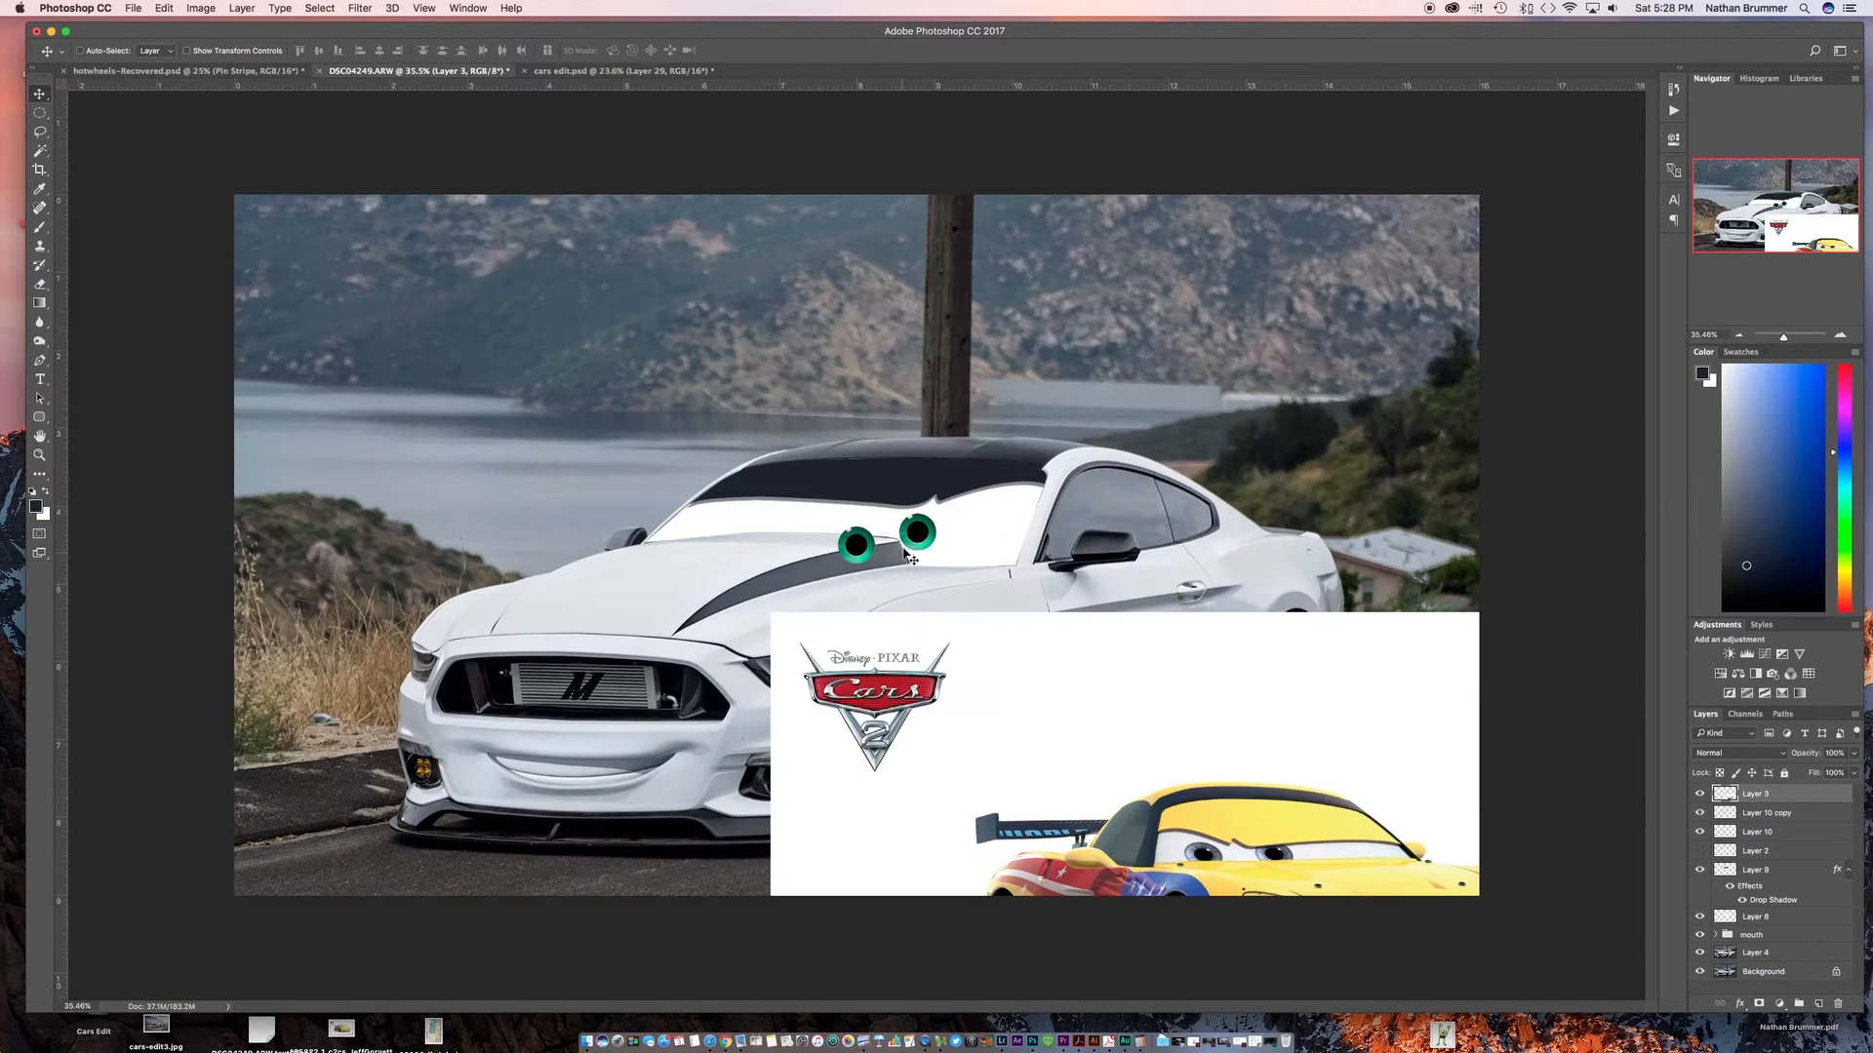
{"action": "mouse_move", "coordinate": [918, 538]}
{"action": "left_mouse_down"}
{"action": "mouse_move", "coordinate": [926, 553]}
{"action": "mouse_move", "coordinate": [881, 536]}
{"action": "left_mouse_up"}
{"action": "left_click_drag", "start_coordinate": [881, 536], "coordinate": [934, 551]}
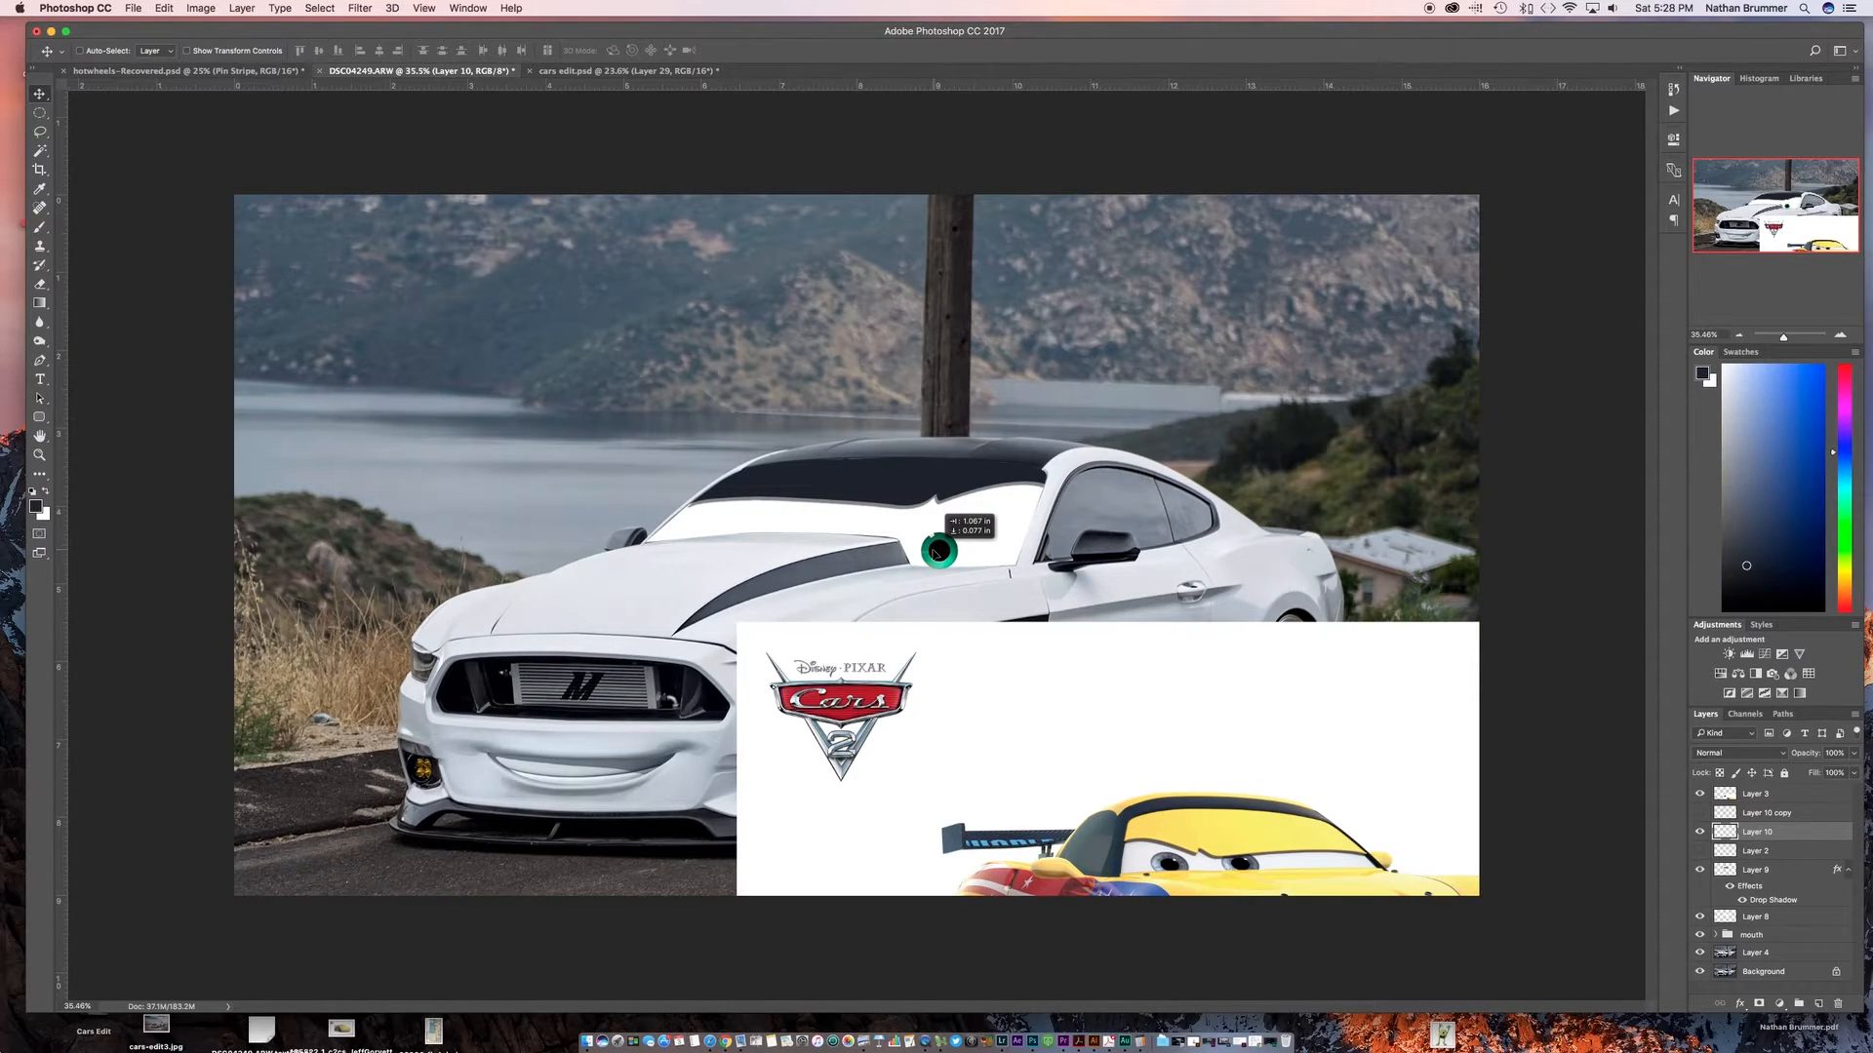
Enlarge the Layer 10 iris to about 143% and slant it slightly to suit the windshield's perspective
{"action": "key", "text": "super+t"}
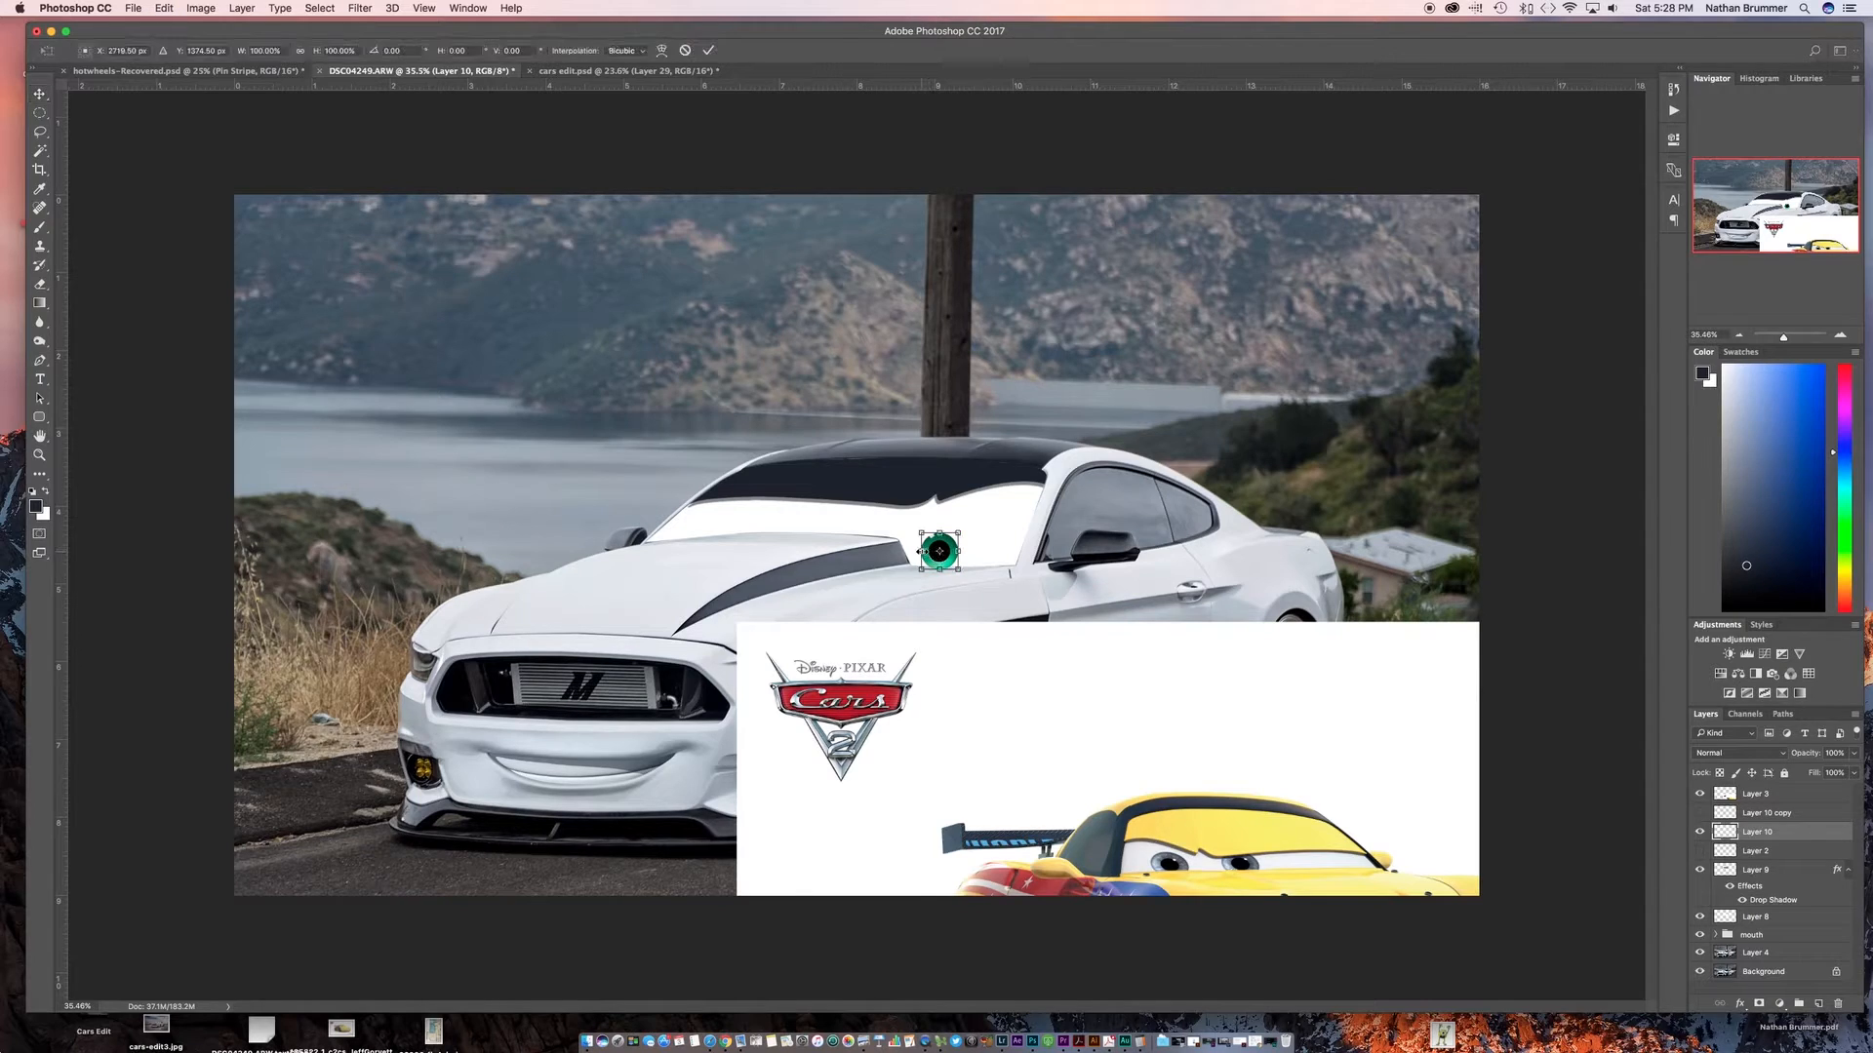
{"action": "left_click_drag", "start_coordinate": [960, 531], "coordinate": [934, 554]}
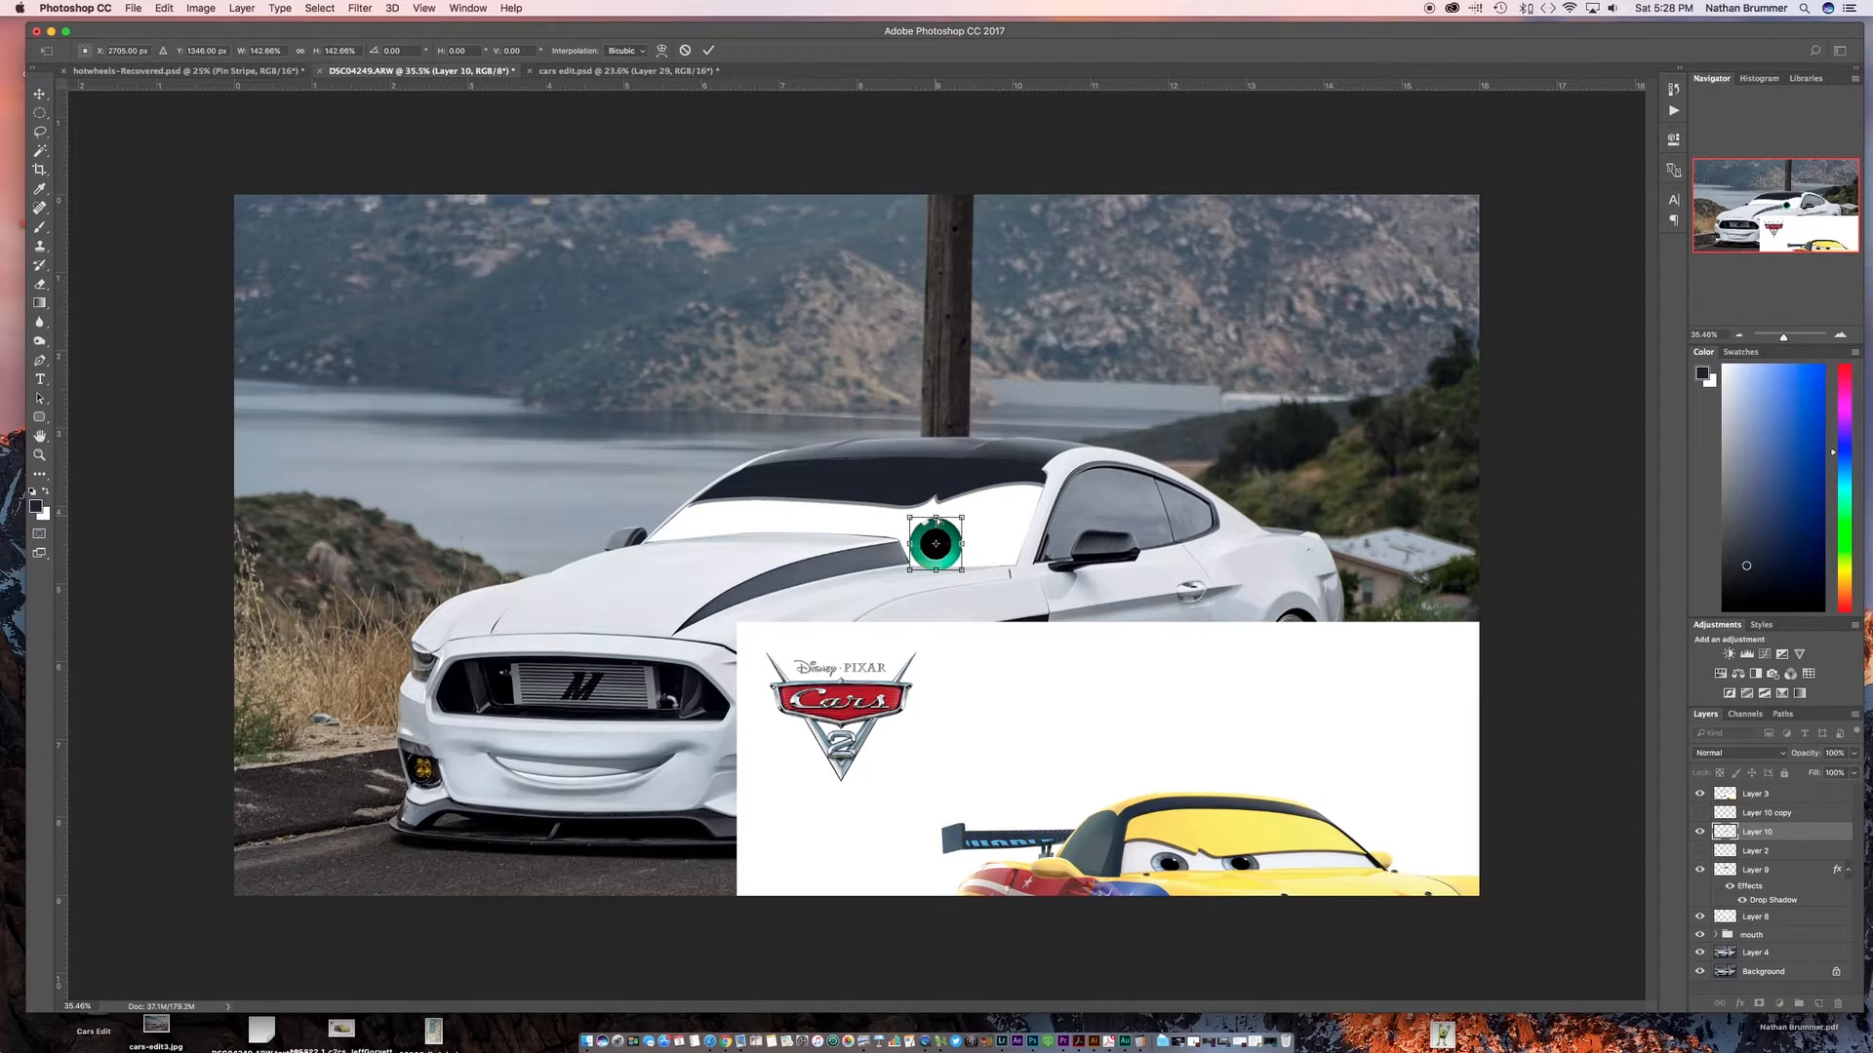
{"action": "left_click_drag", "start_coordinate": [937, 520], "coordinate": [978, 524]}
{"action": "key", "text": "Return"}
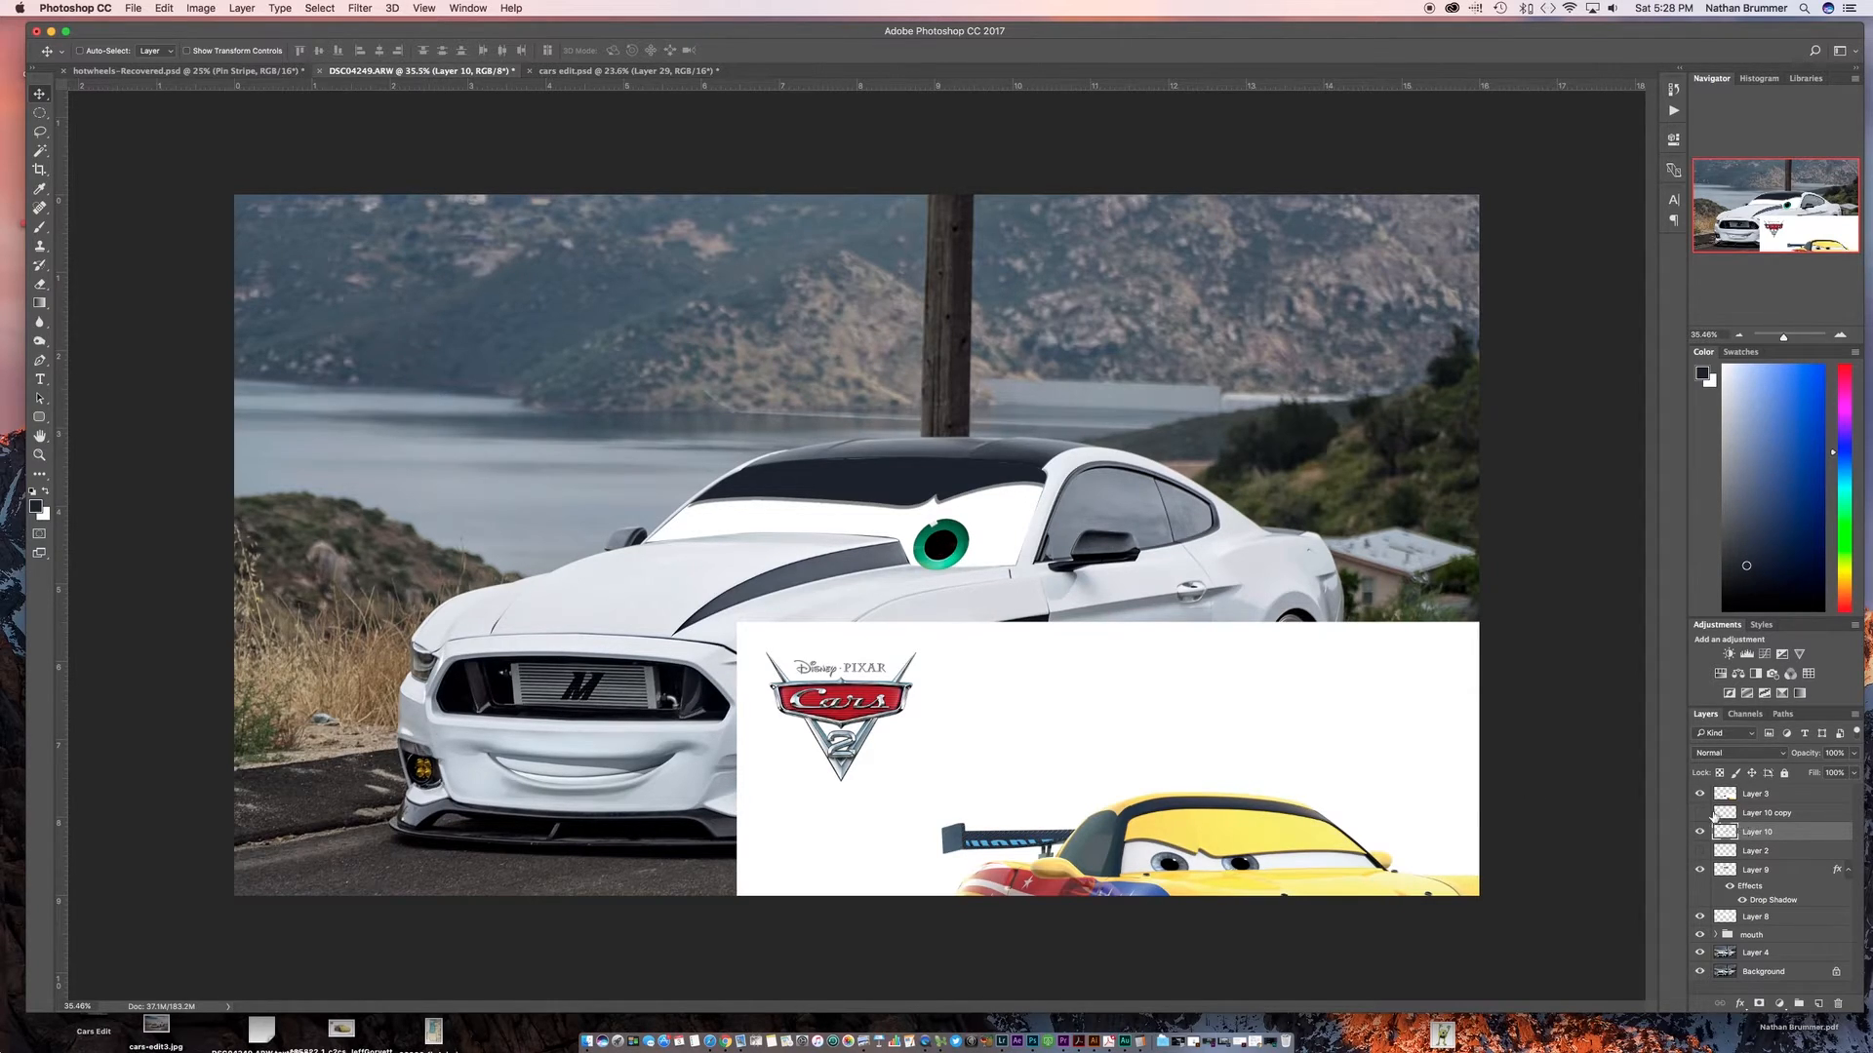
Replace the old Layer 10 copy with a duplicate of the reshaped iris and place it on the car's other eye
{"action": "left_click", "coordinate": [1760, 812]}
{"action": "key", "text": "BackSpace"}
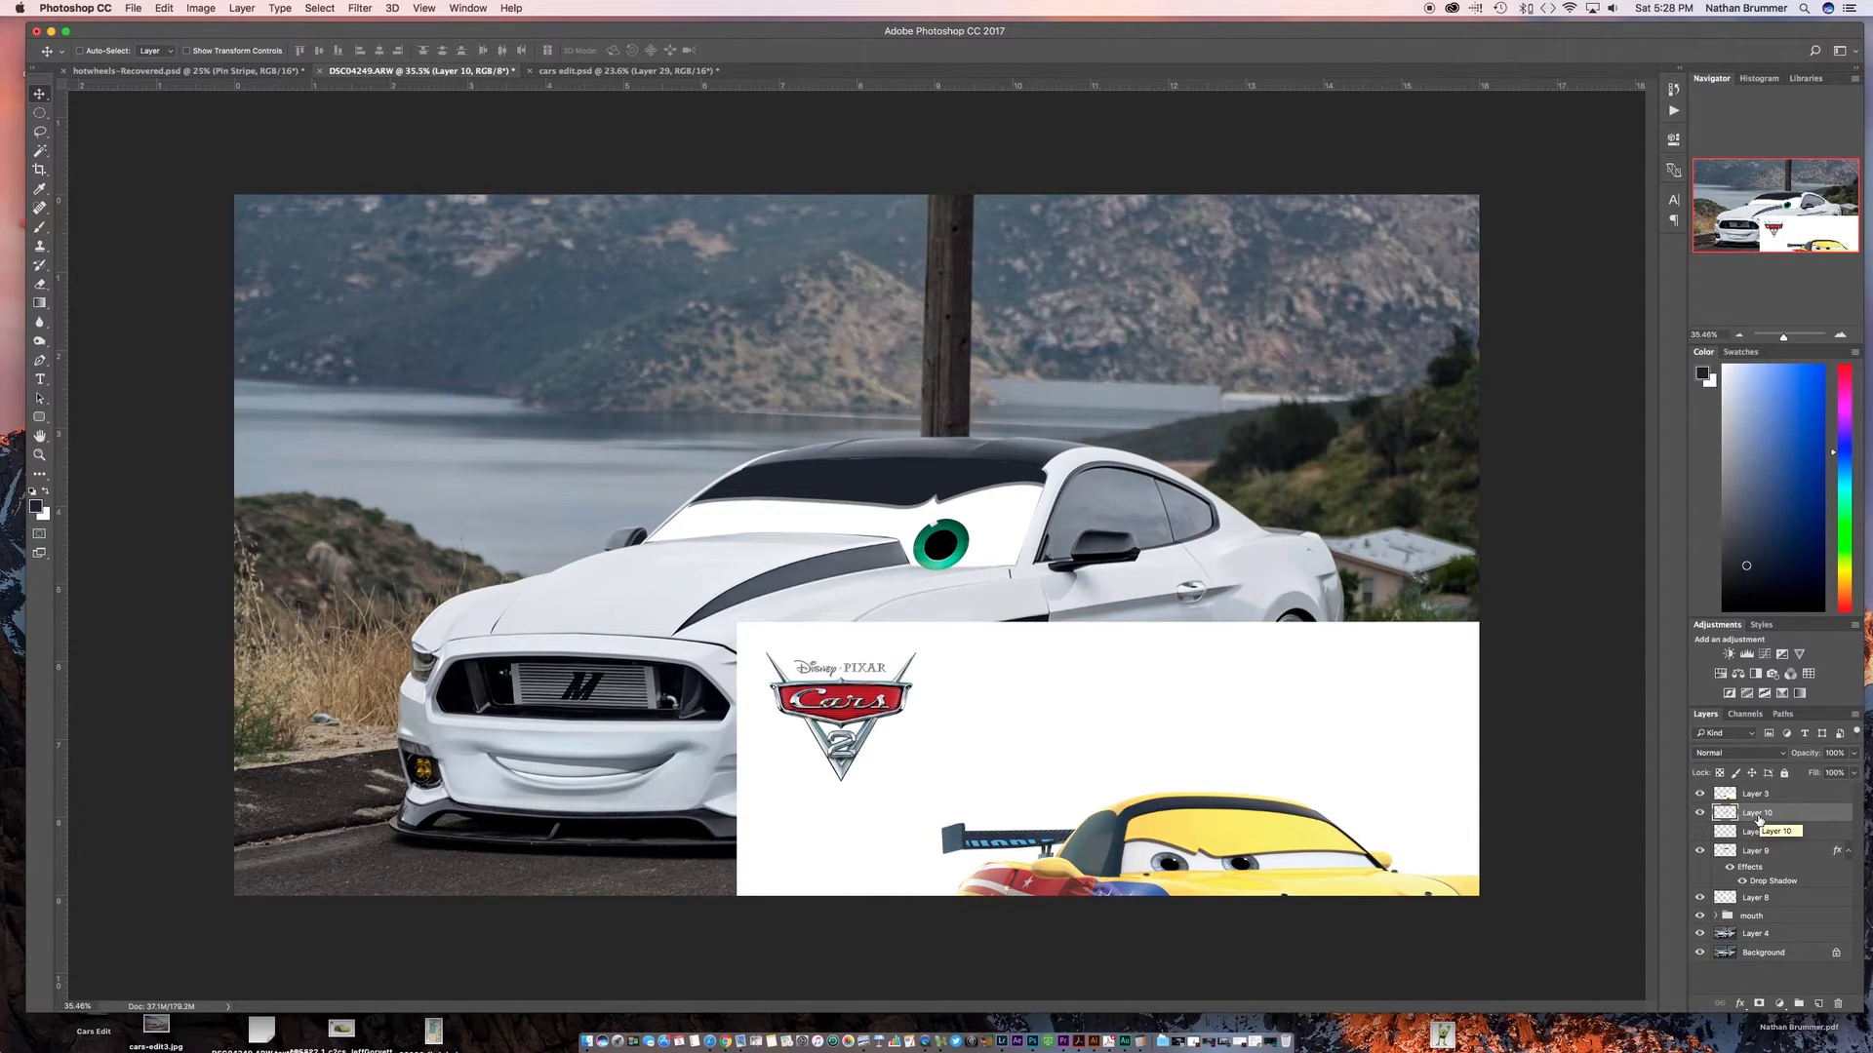
{"action": "key", "text": "super+j"}
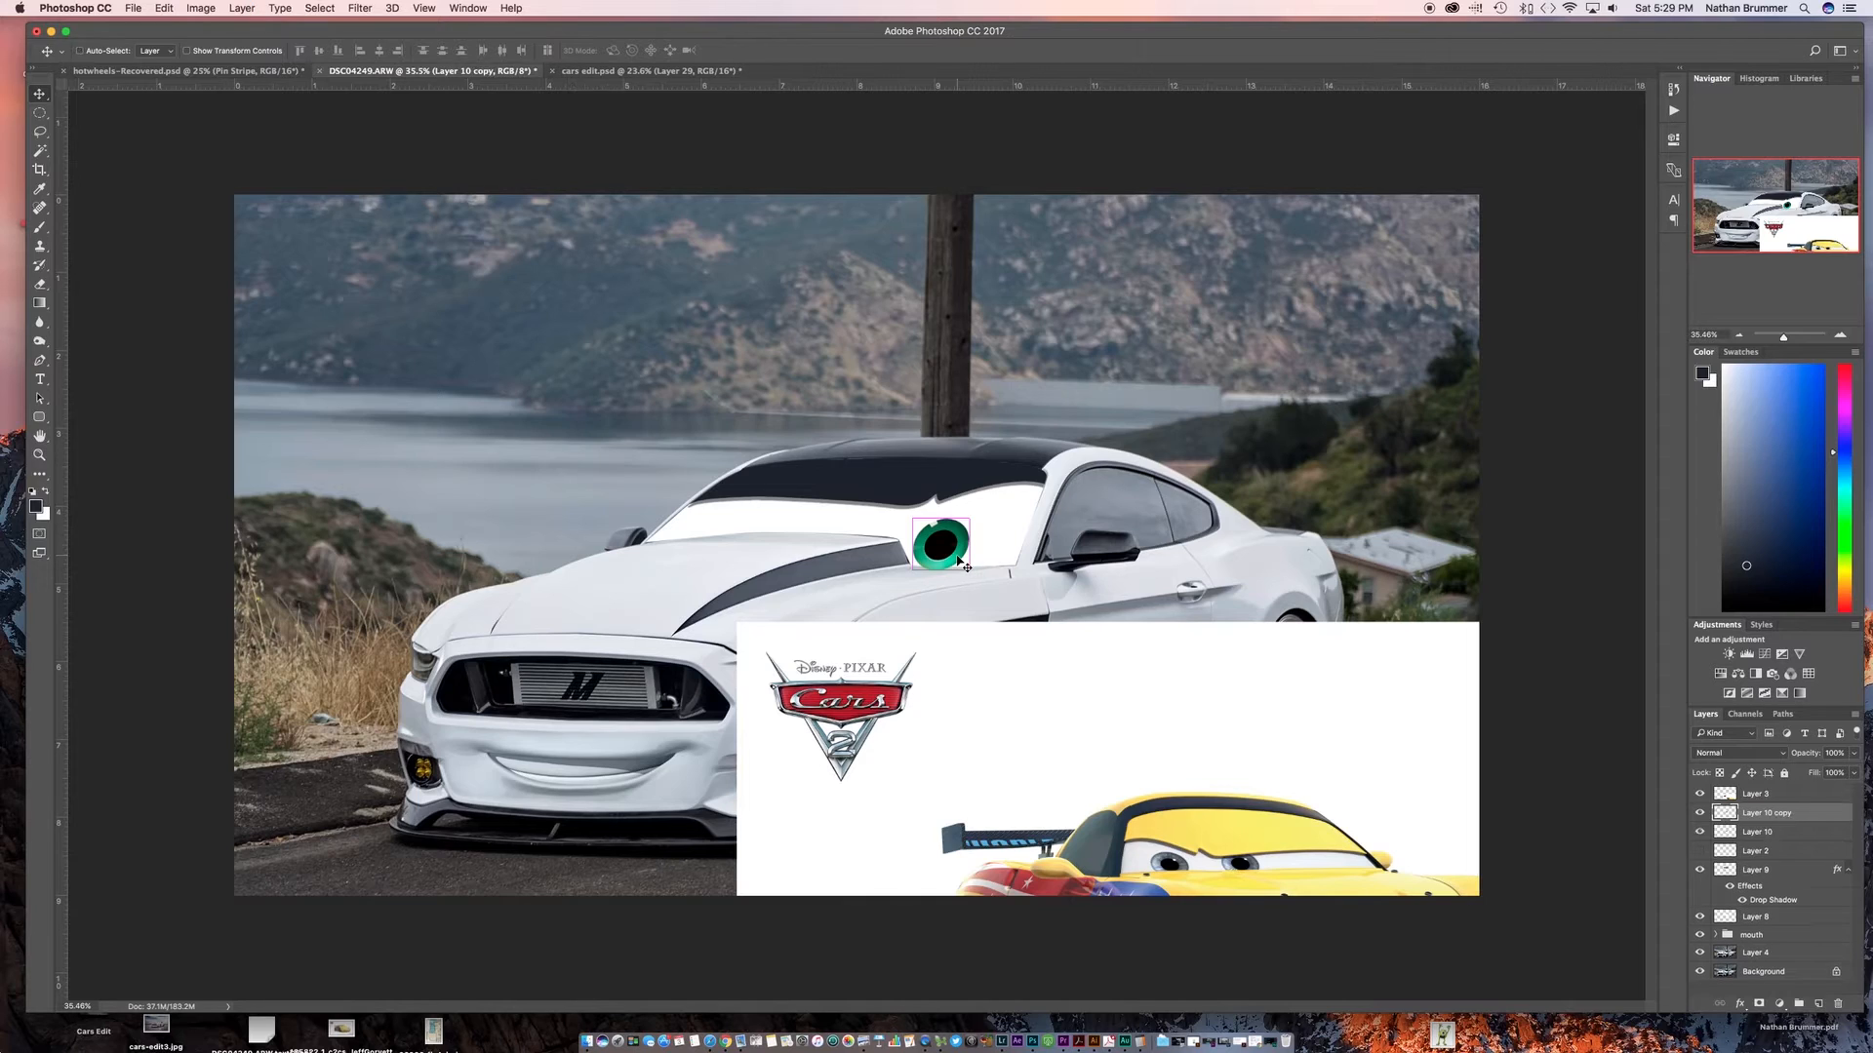
{"action": "left_click_drag", "start_coordinate": [956, 559], "coordinate": [827, 544]}
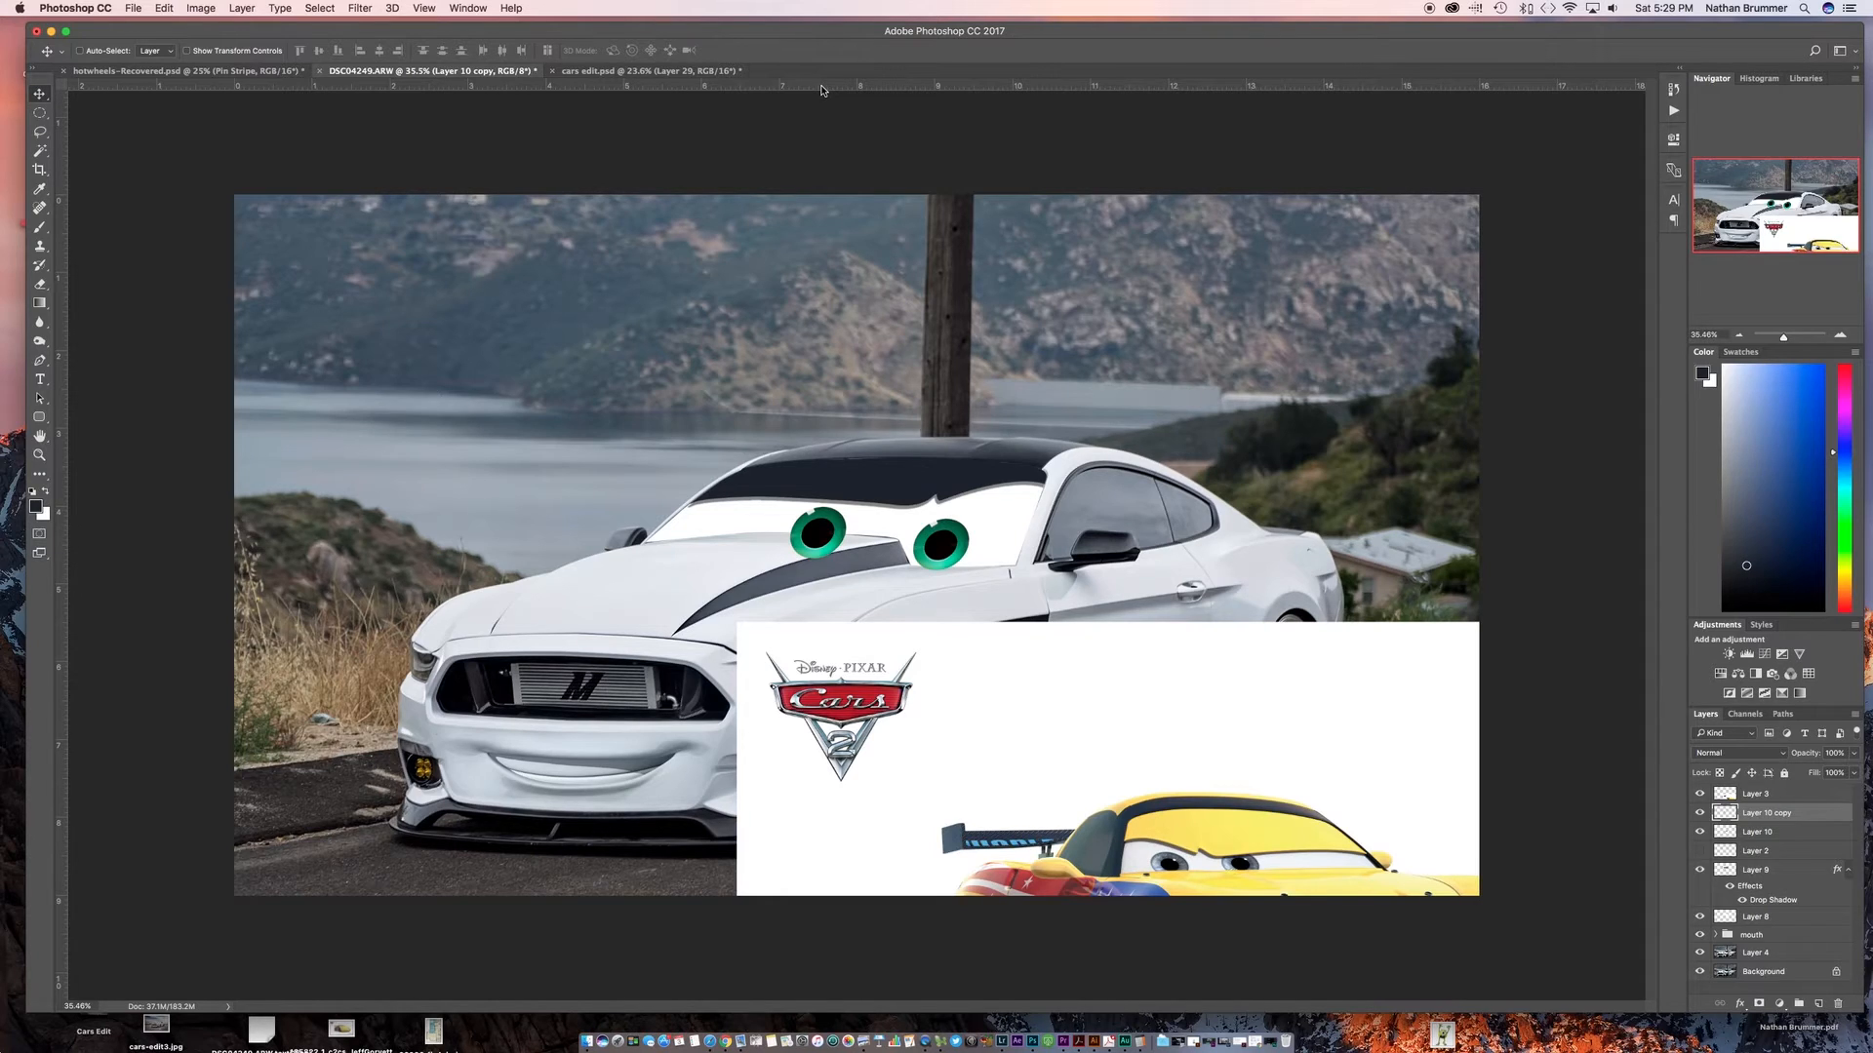
Nudge the Layer 10 iris slightly upward to line it up better with the other iris
{"action": "left_click", "coordinate": [1760, 834]}
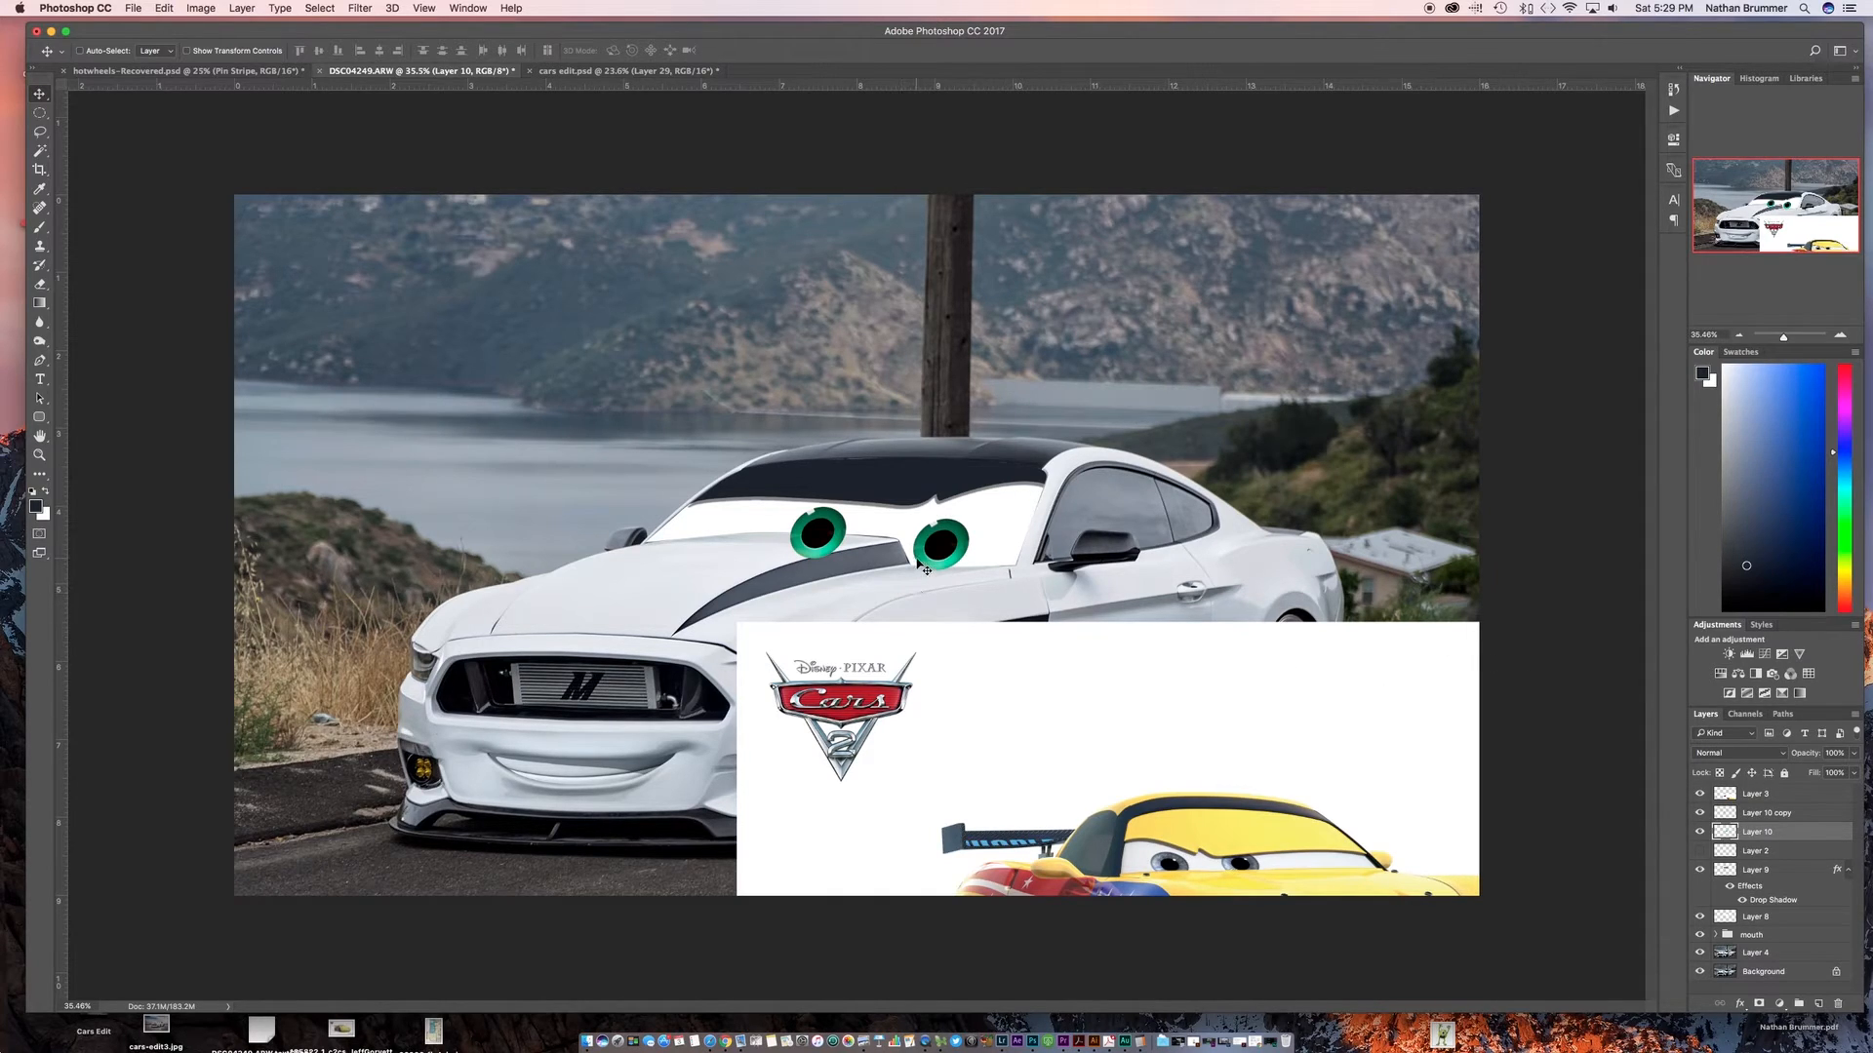
{"action": "key", "text": "Up"}
{"action": "key", "text": "Up"}
{"action": "key", "text": "Up"}
{"action": "key", "text": "Up"}
{"action": "key", "text": "Up"}
{"action": "key", "text": "Down"}
Group the two iris layers and mask the group to the outline of the white eye area
{"action": "left_click", "coordinate": [1795, 816]}
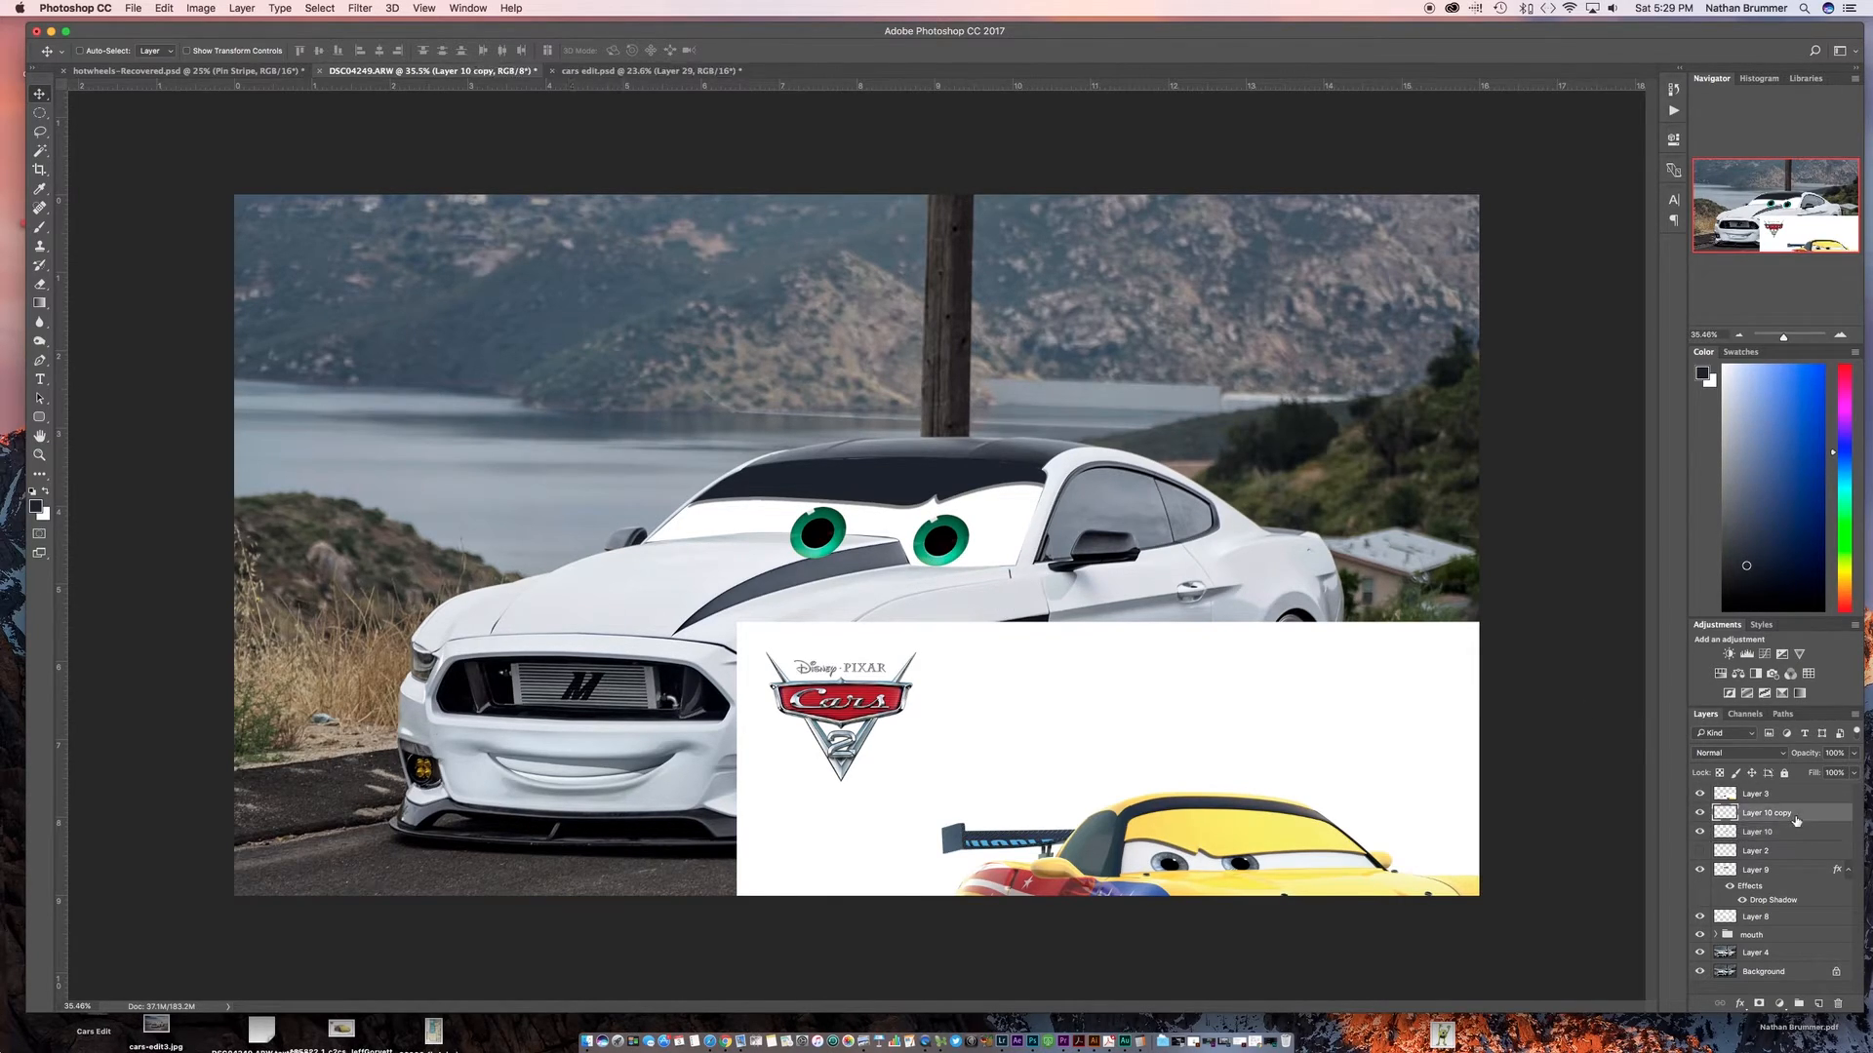
{"action": "left_click", "coordinate": [1788, 834], "text": "shift"}
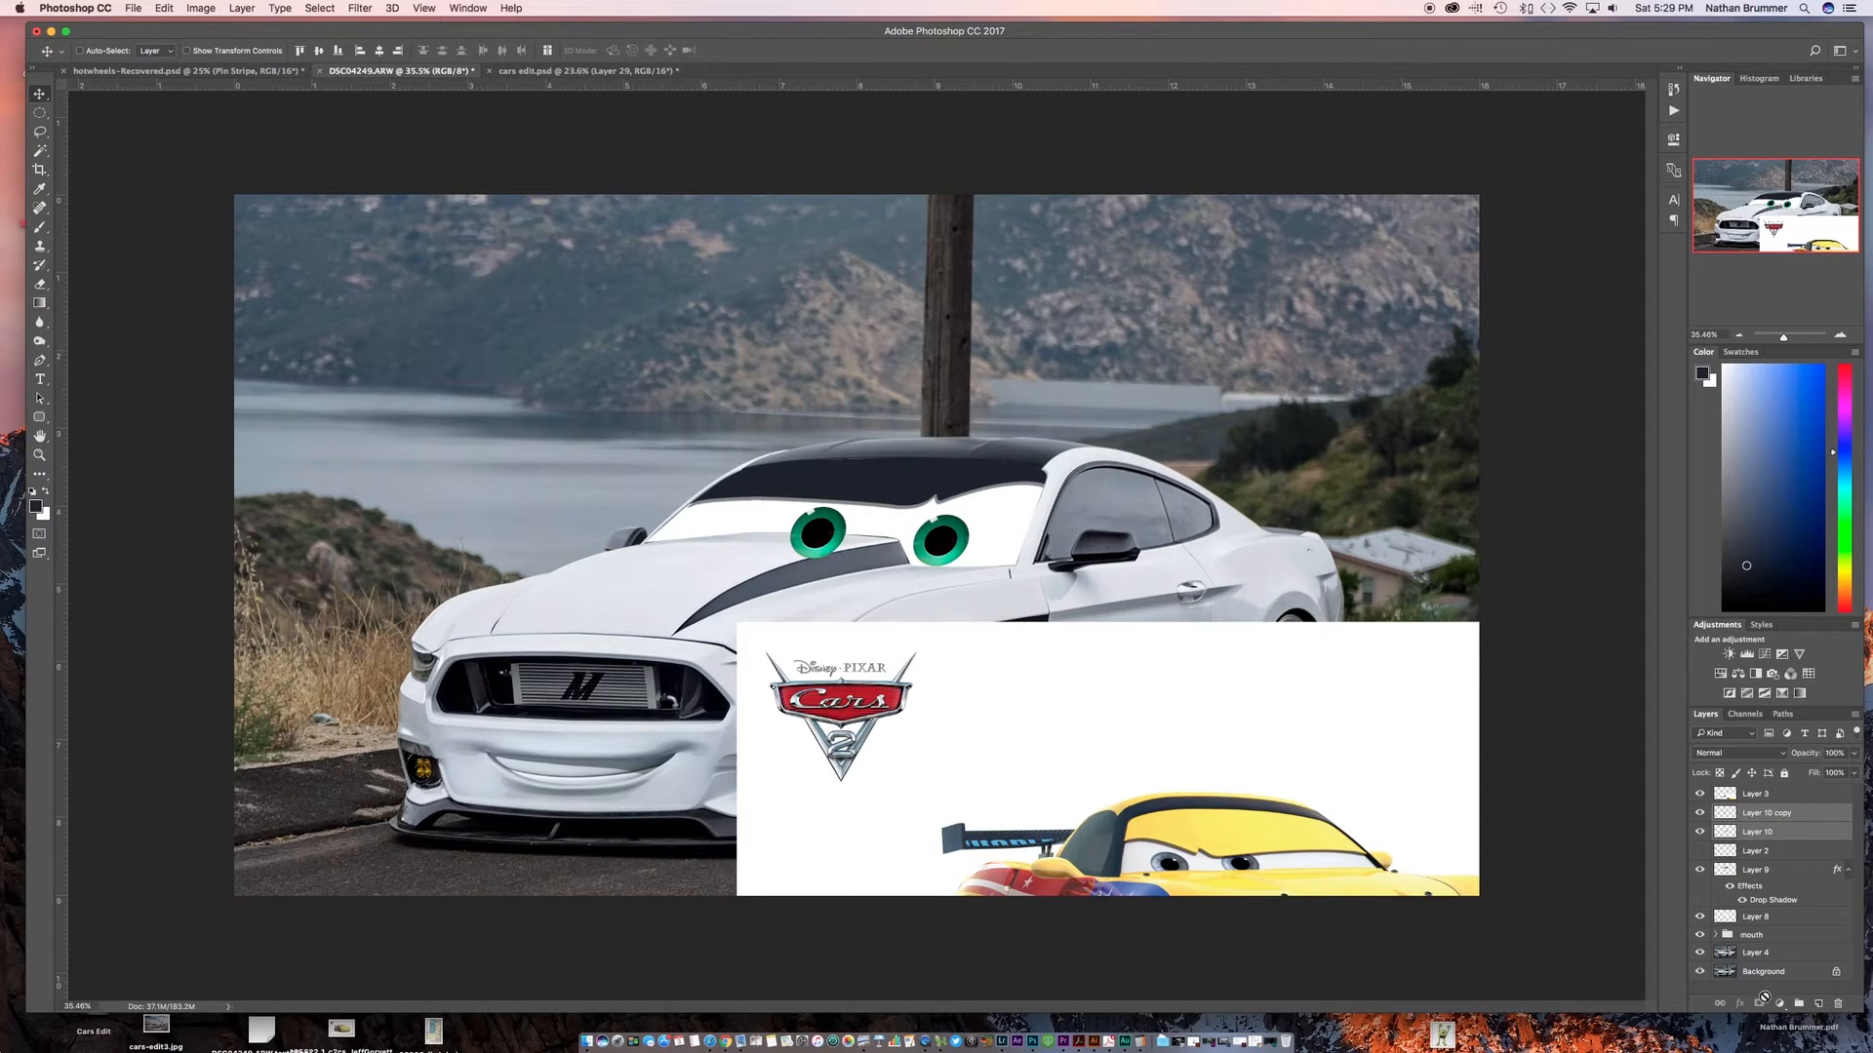
{"action": "left_click", "coordinate": [1797, 1005]}
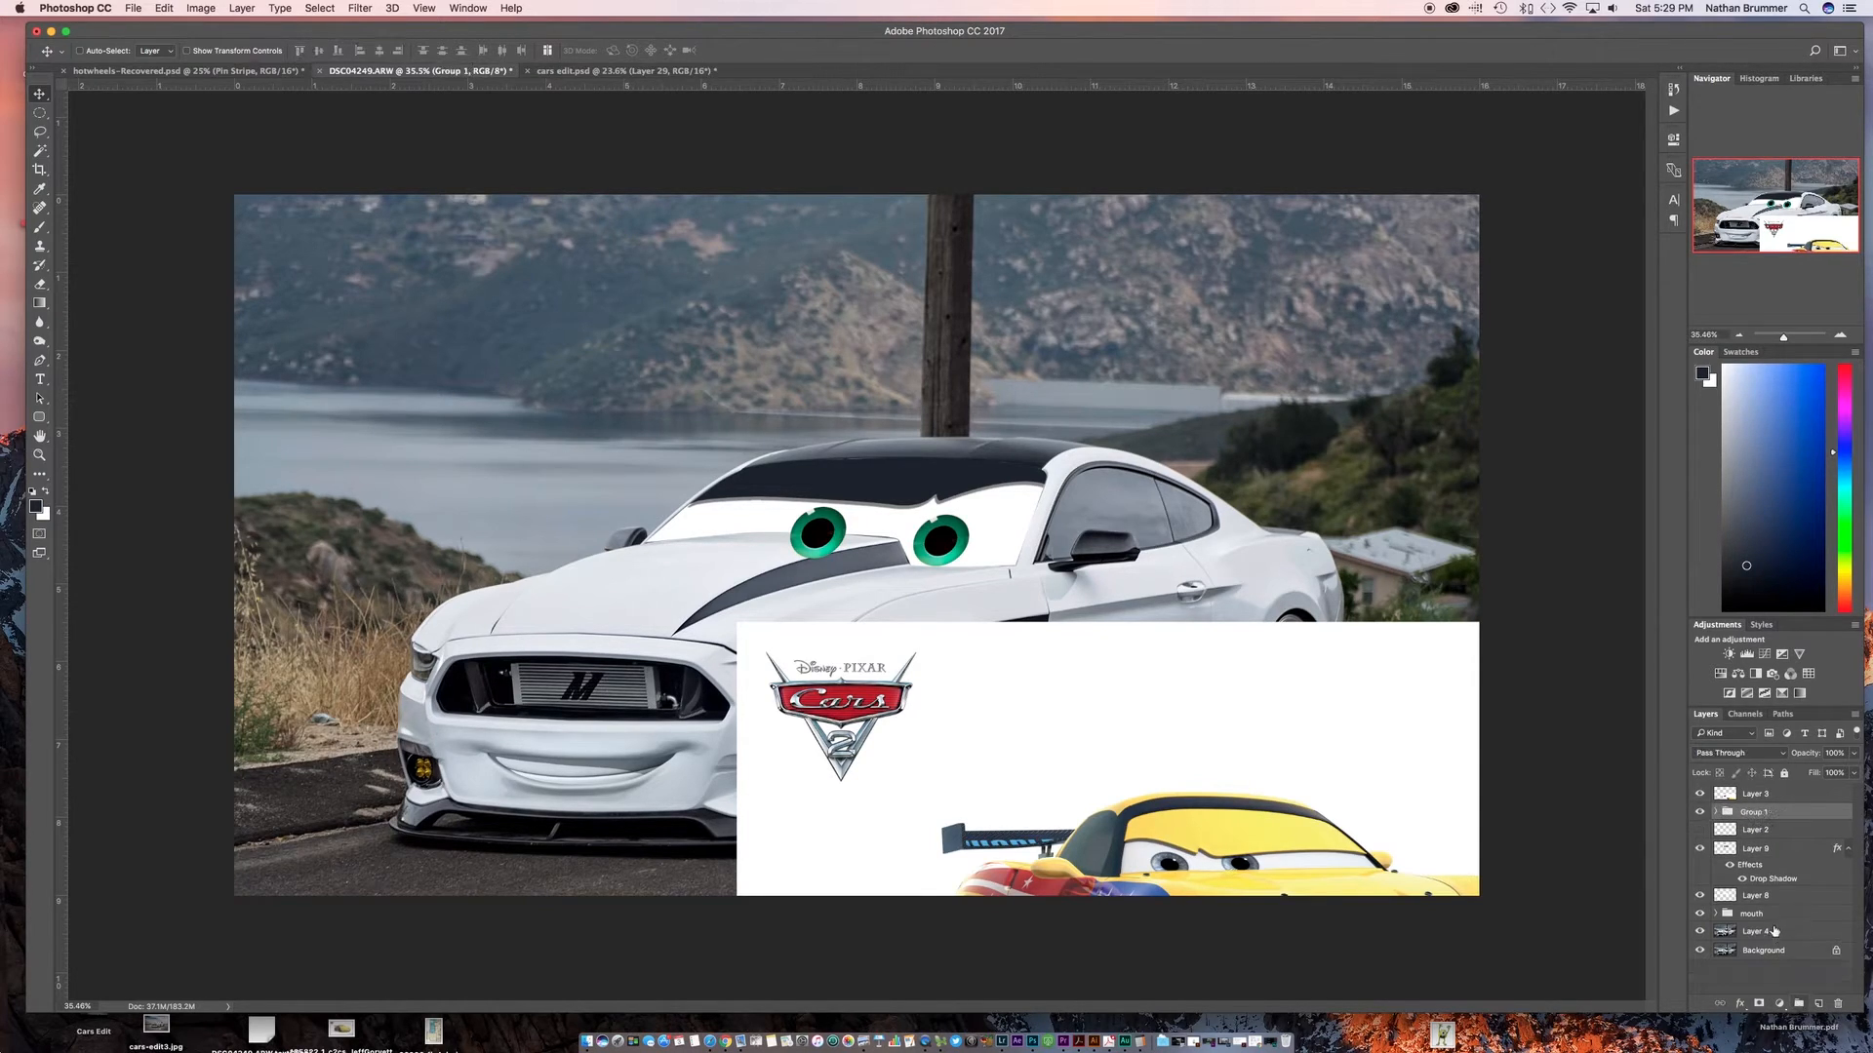
{"action": "left_click", "coordinate": [1726, 896], "text": "super"}
{"action": "left_click", "coordinate": [1759, 1004]}
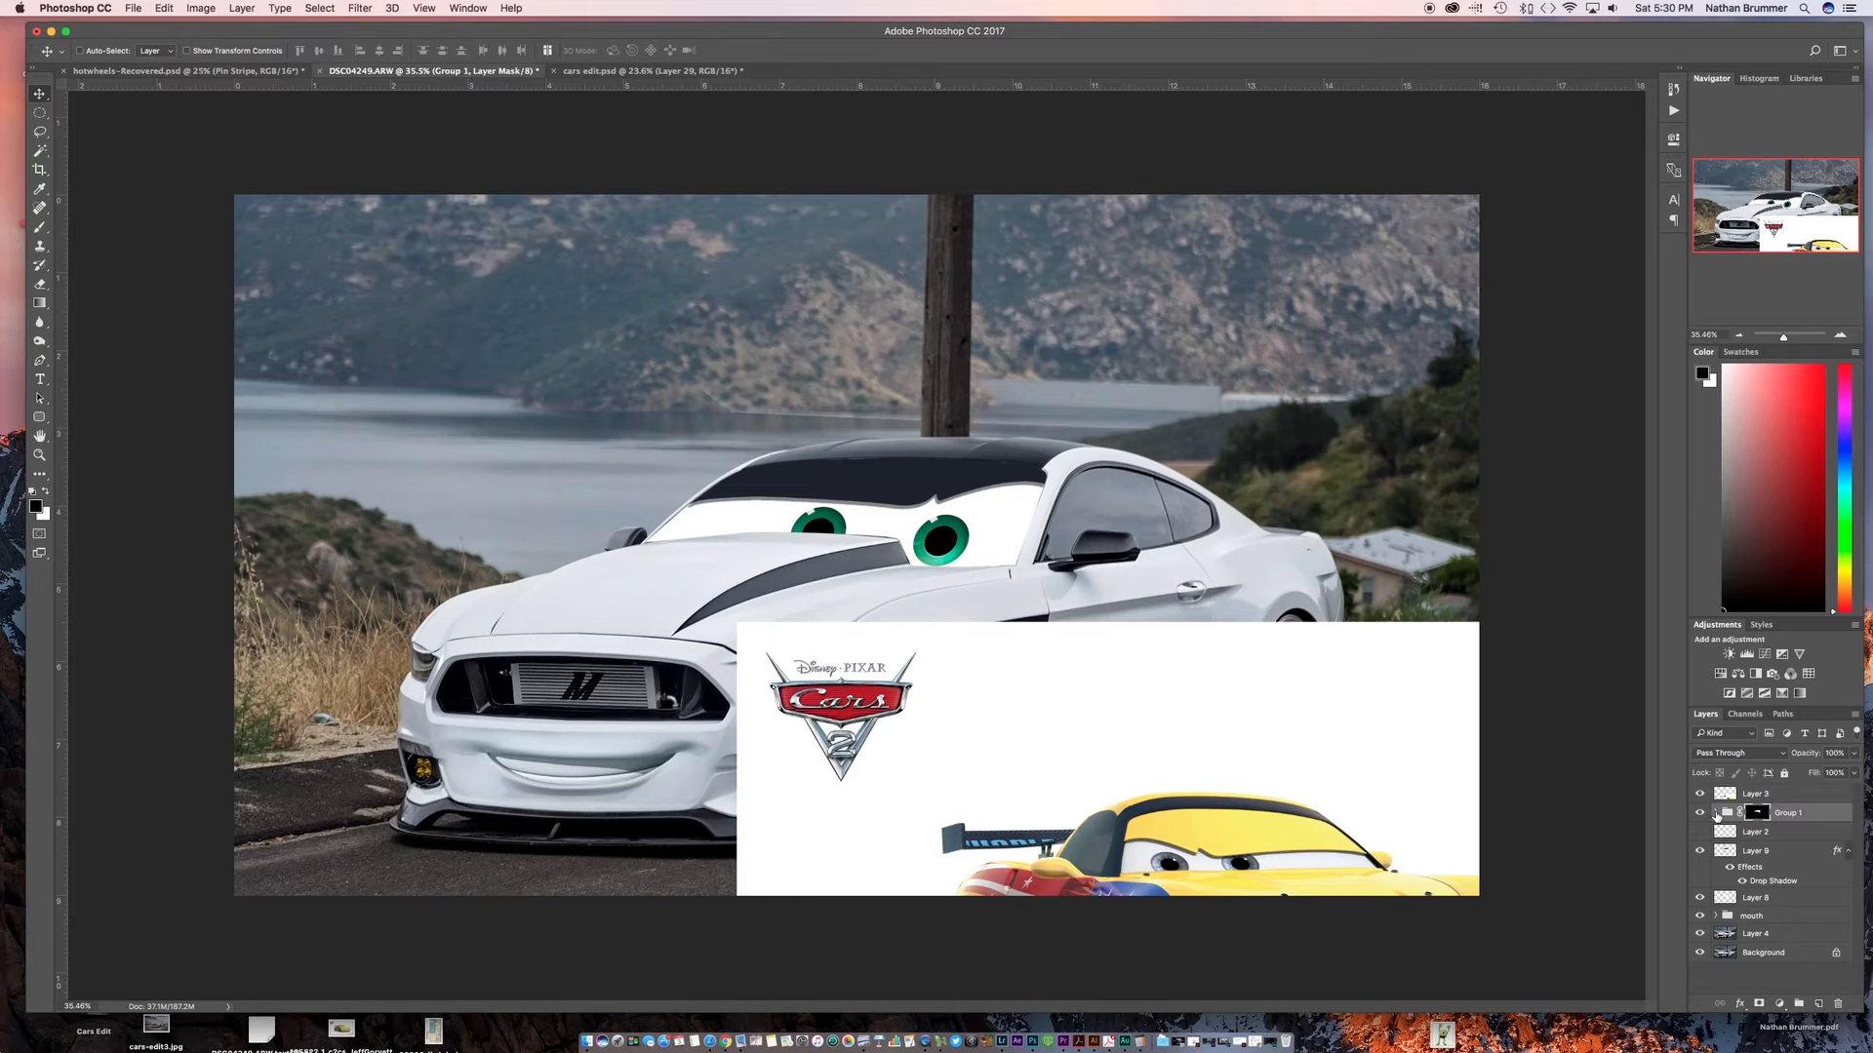
{"action": "left_click", "coordinate": [1715, 813]}
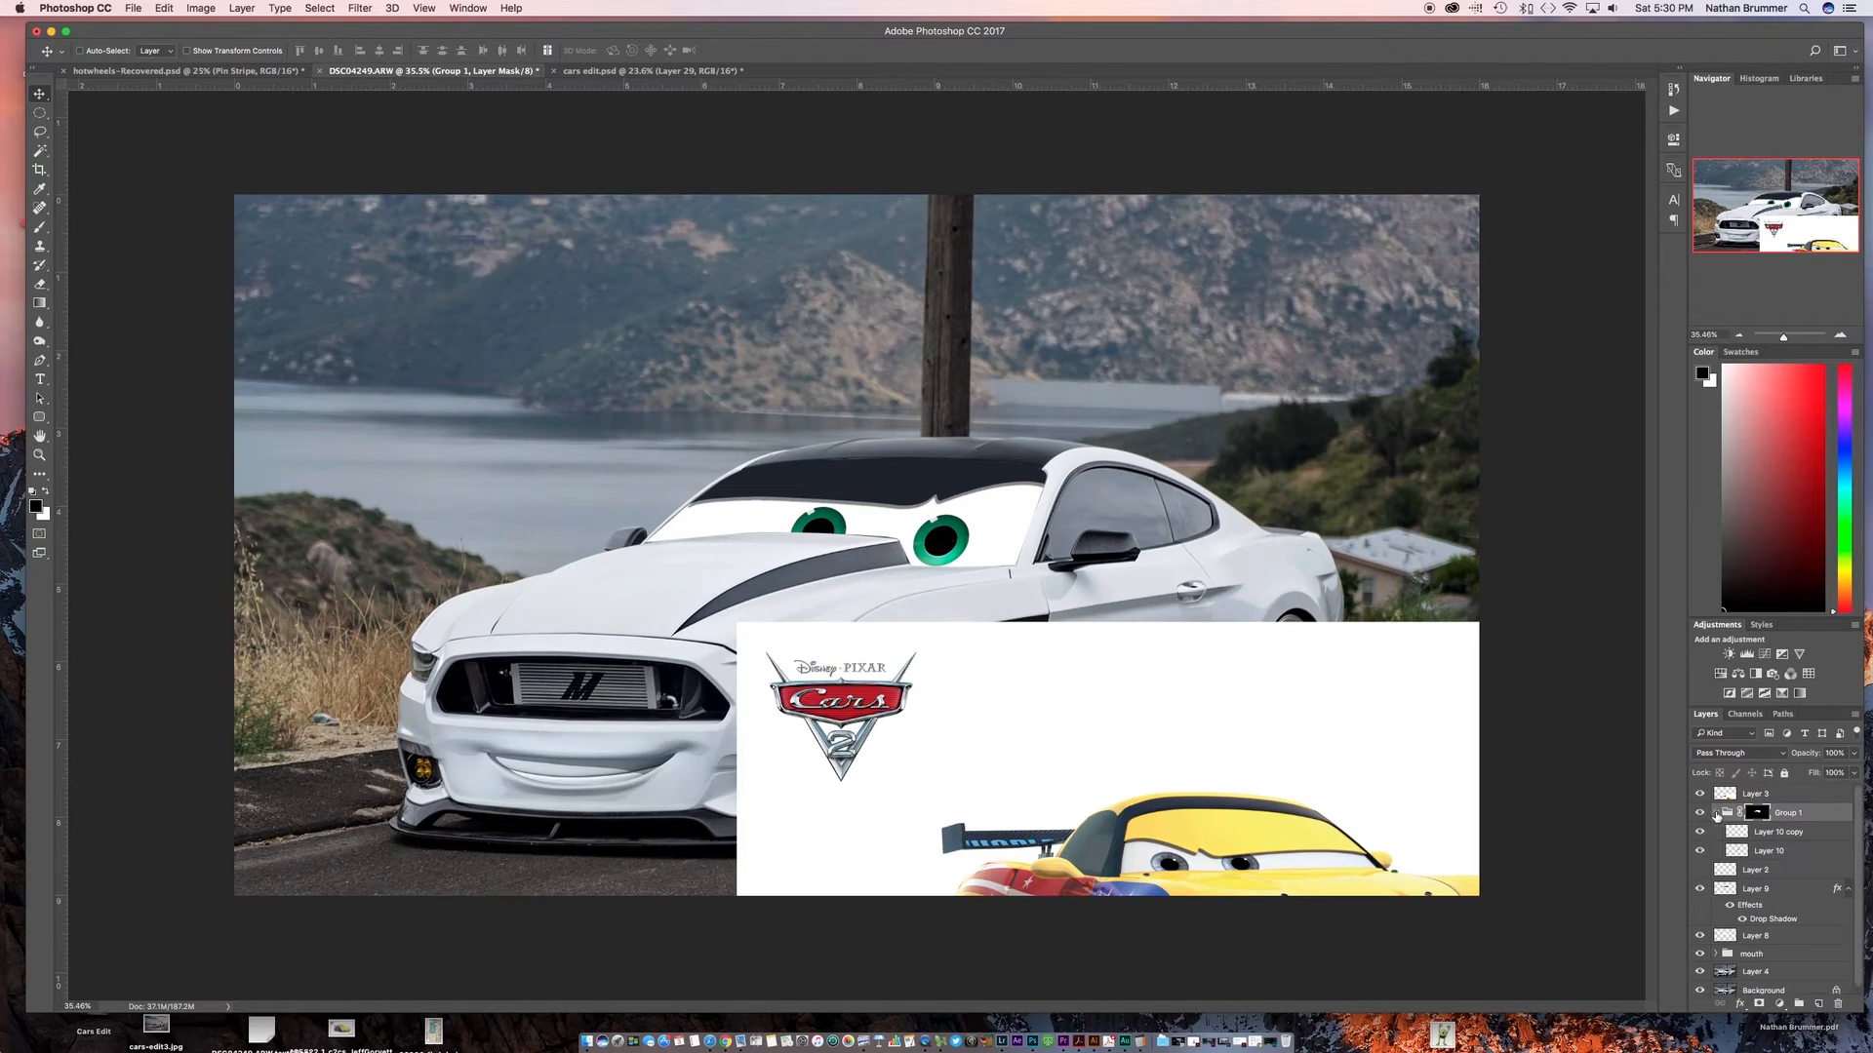
{"action": "left_click", "coordinate": [1773, 835]}
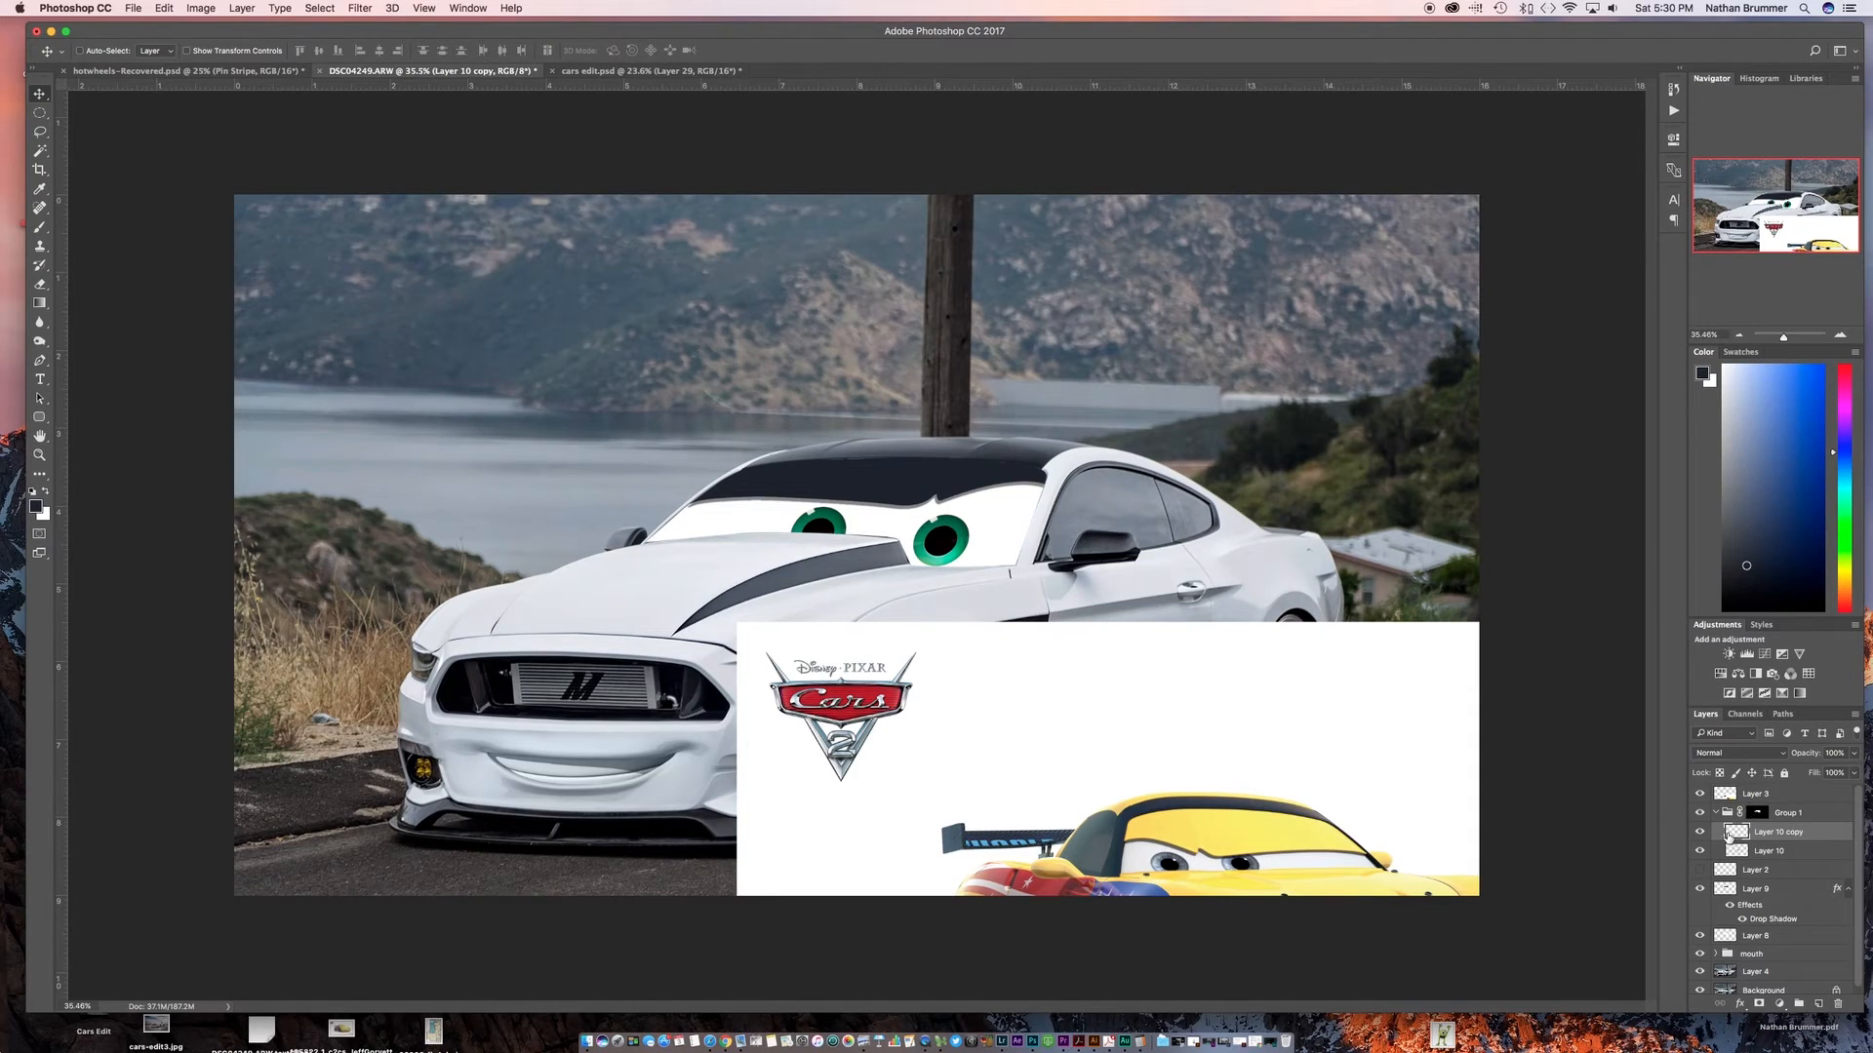
{"action": "left_click", "coordinate": [1753, 815]}
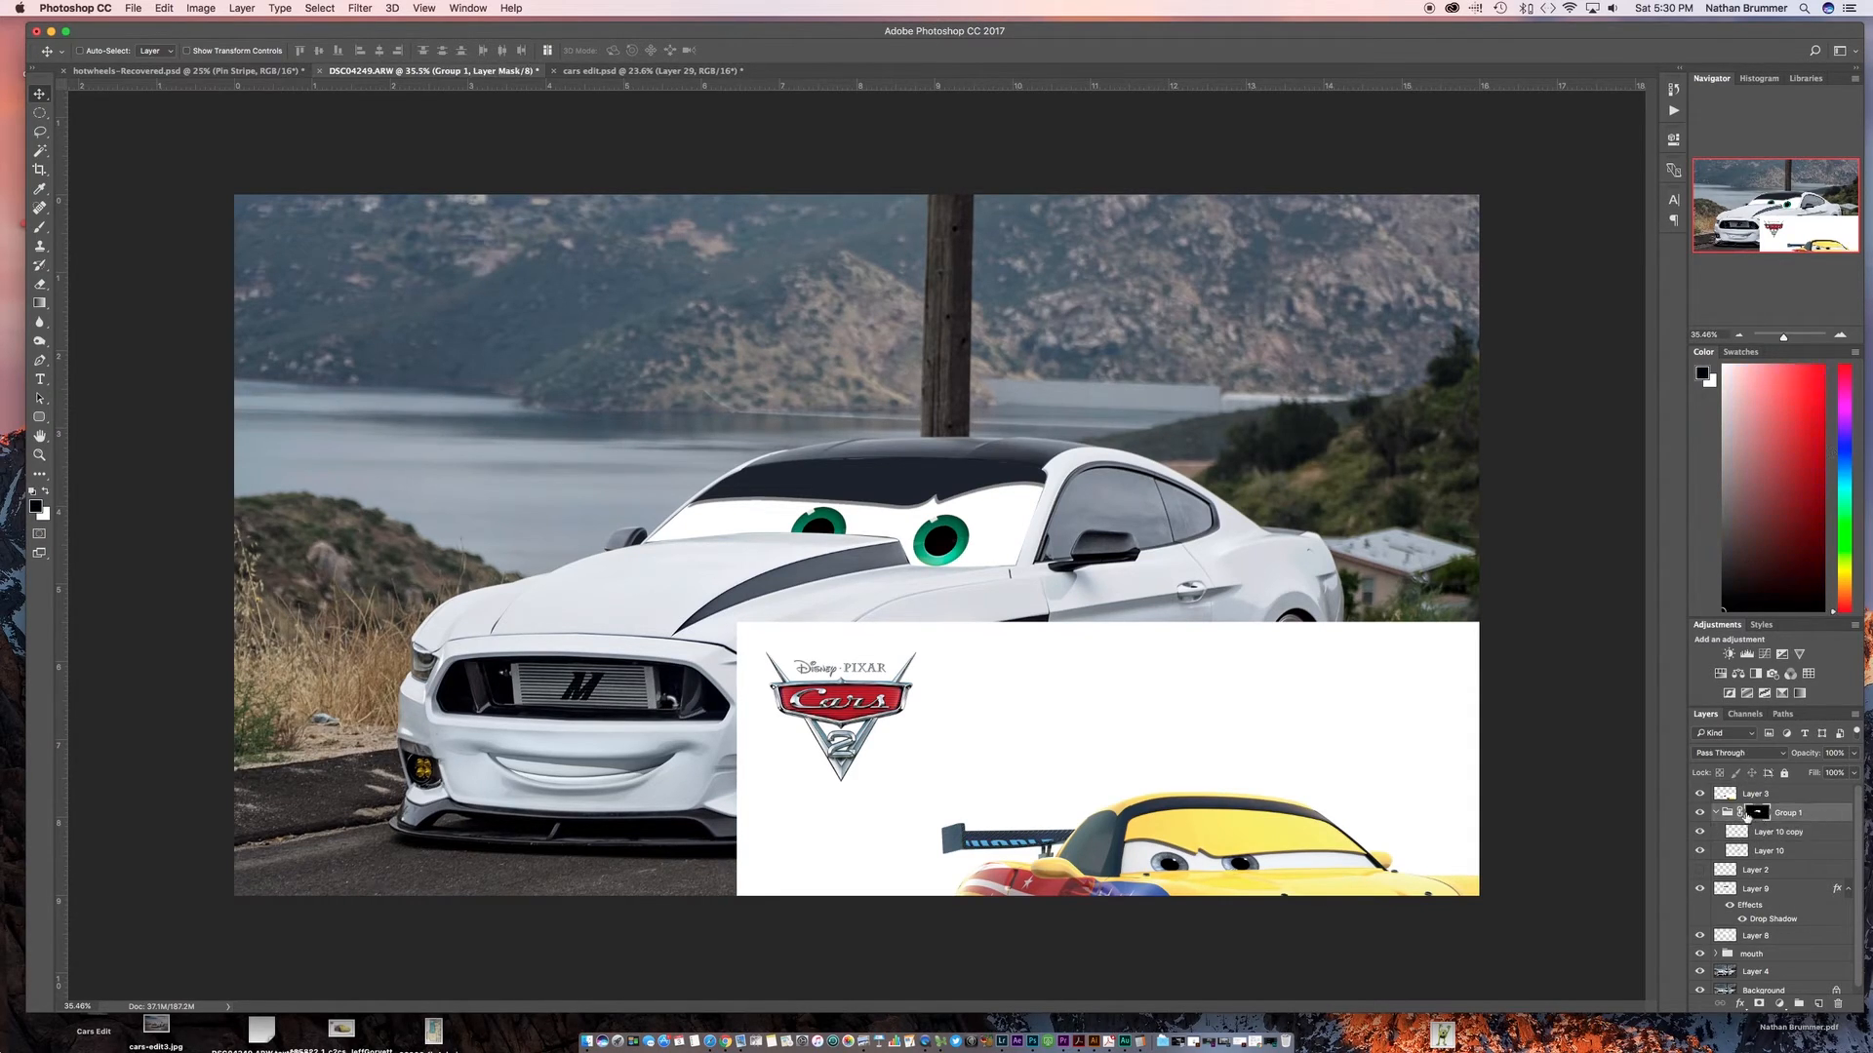
{"action": "left_click", "coordinate": [1715, 813]}
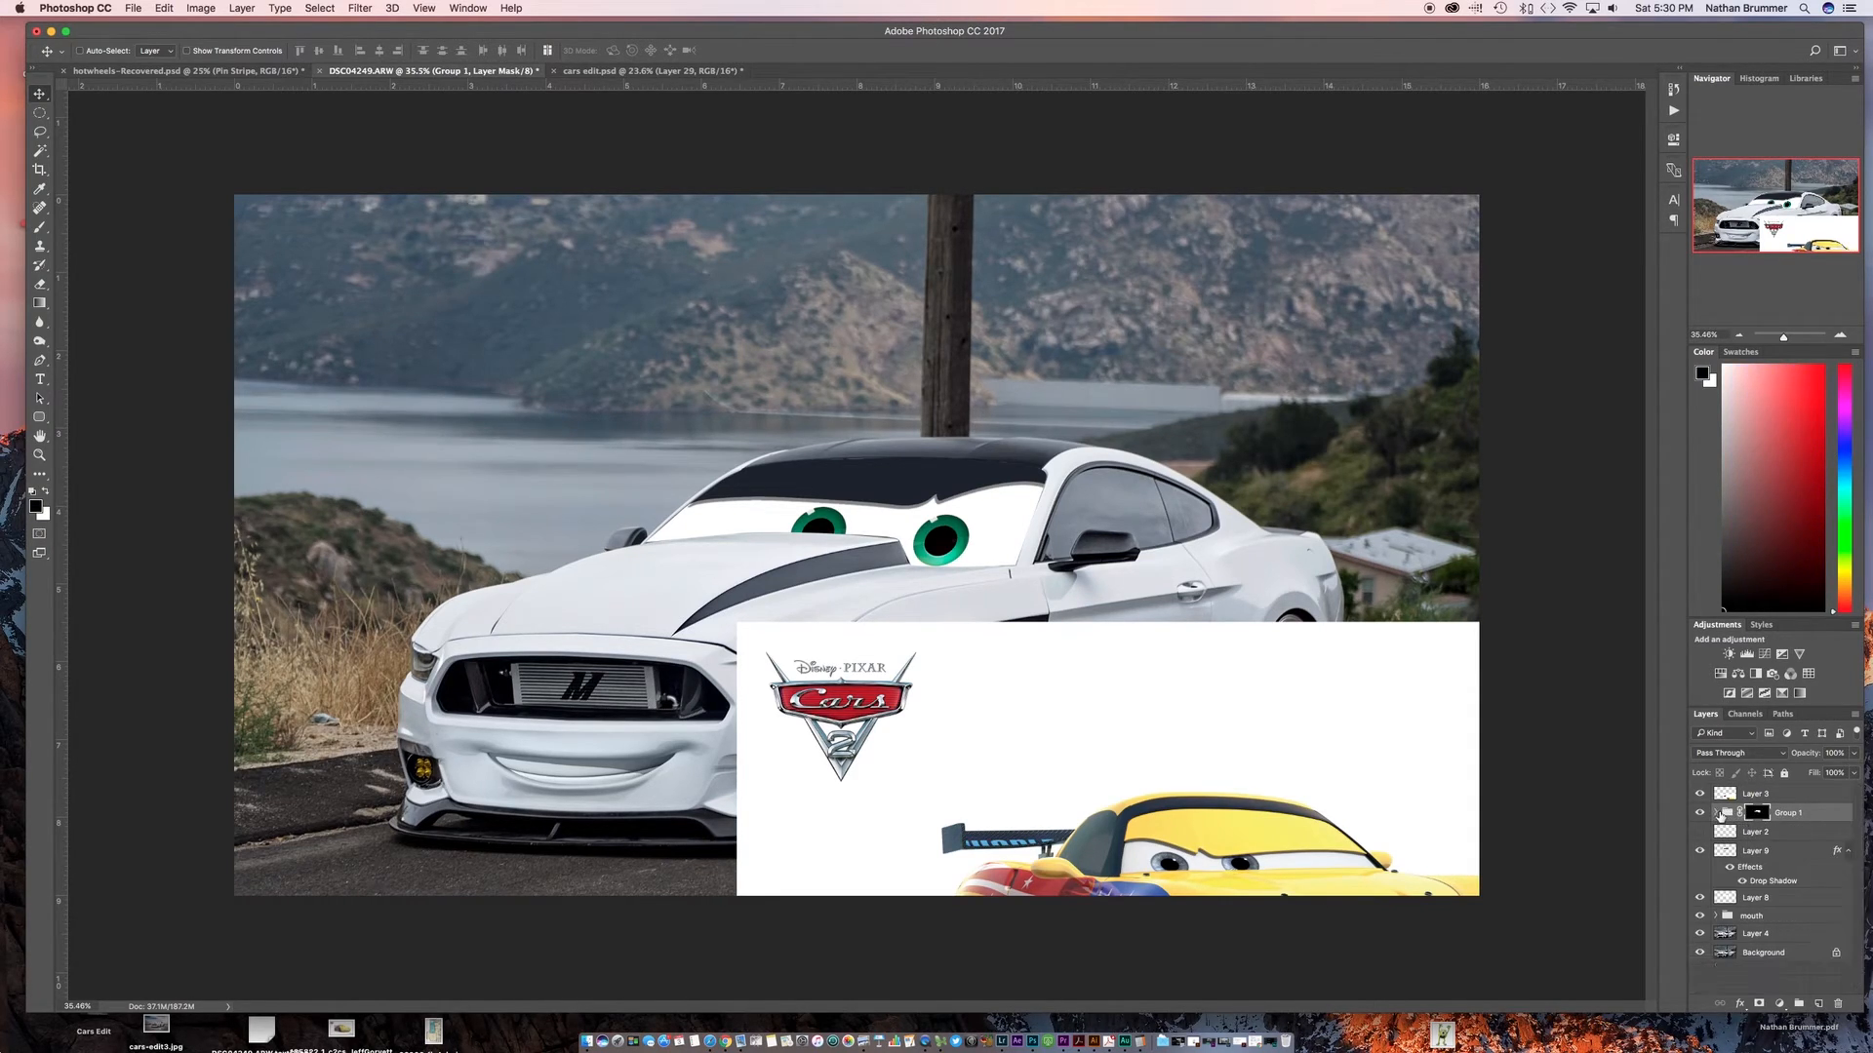
Add a Hue/Saturation adjustment clipped to the iris group and hide the Layer 3 reference image
{"action": "left_click", "coordinate": [1720, 674]}
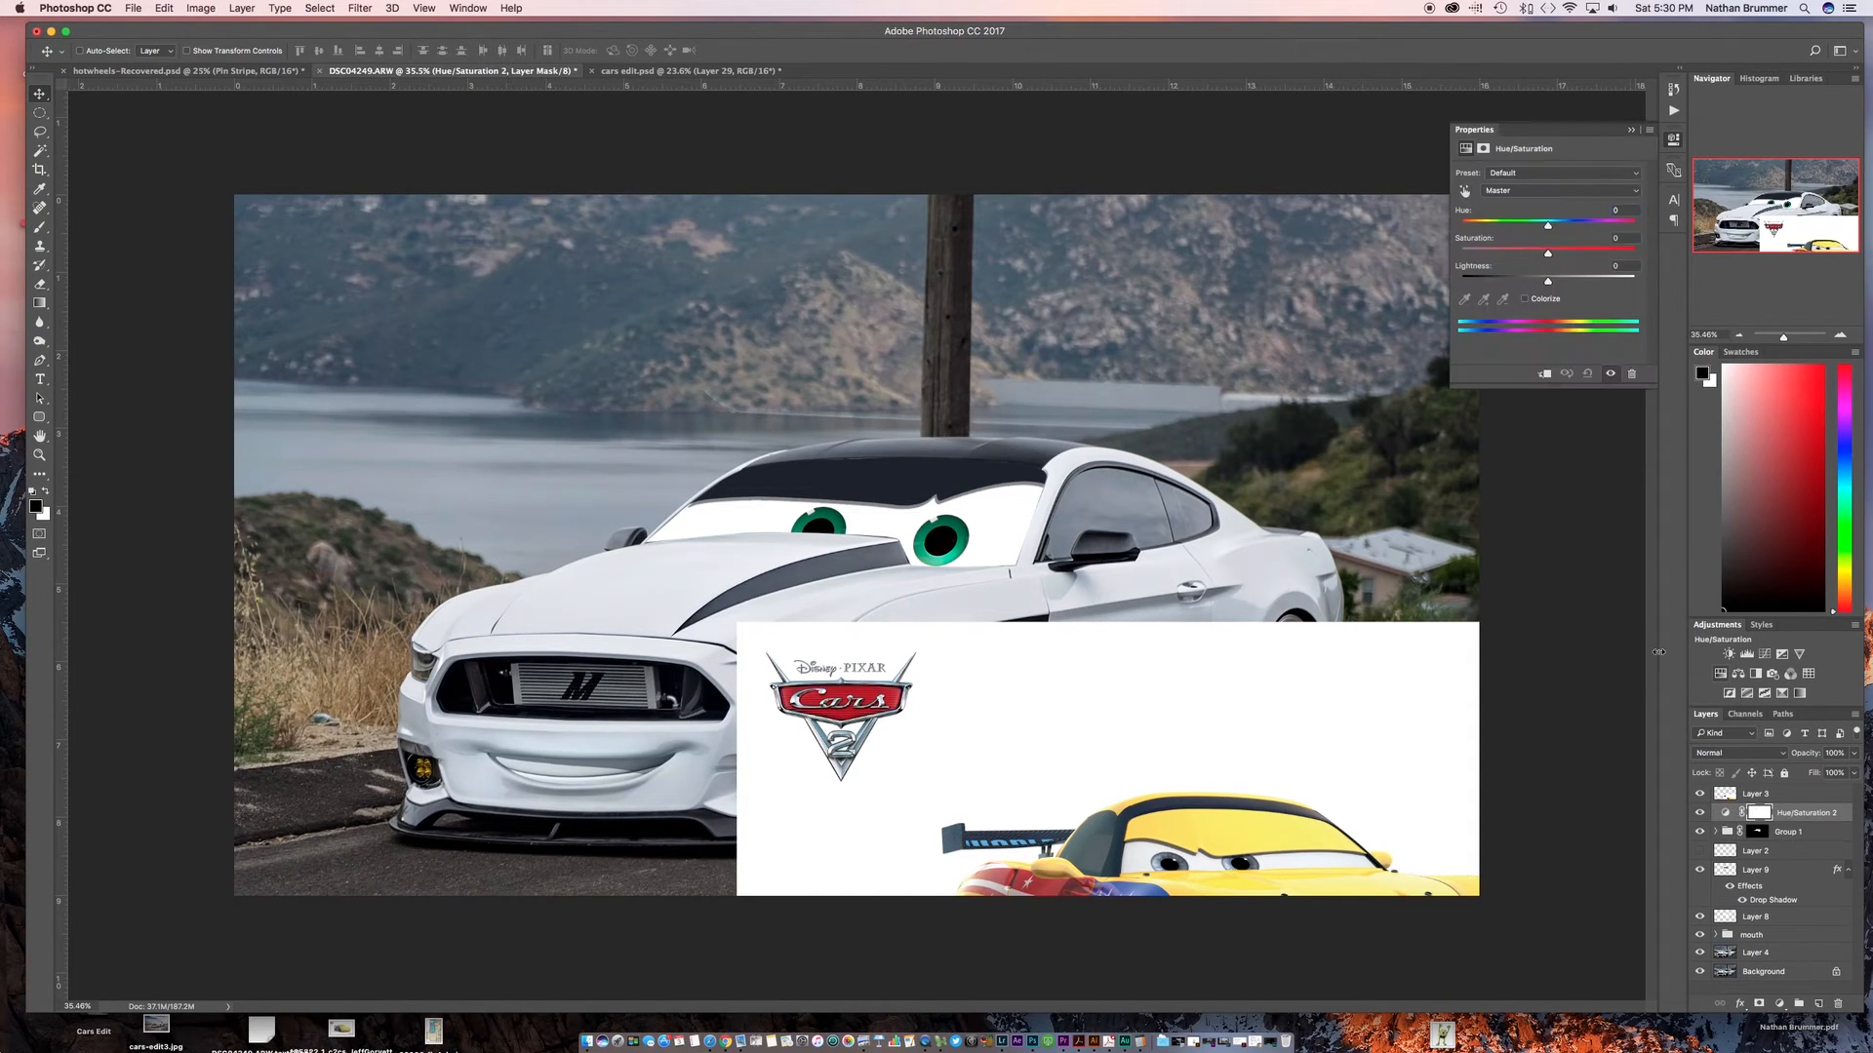
{"action": "left_click", "coordinate": [1699, 793]}
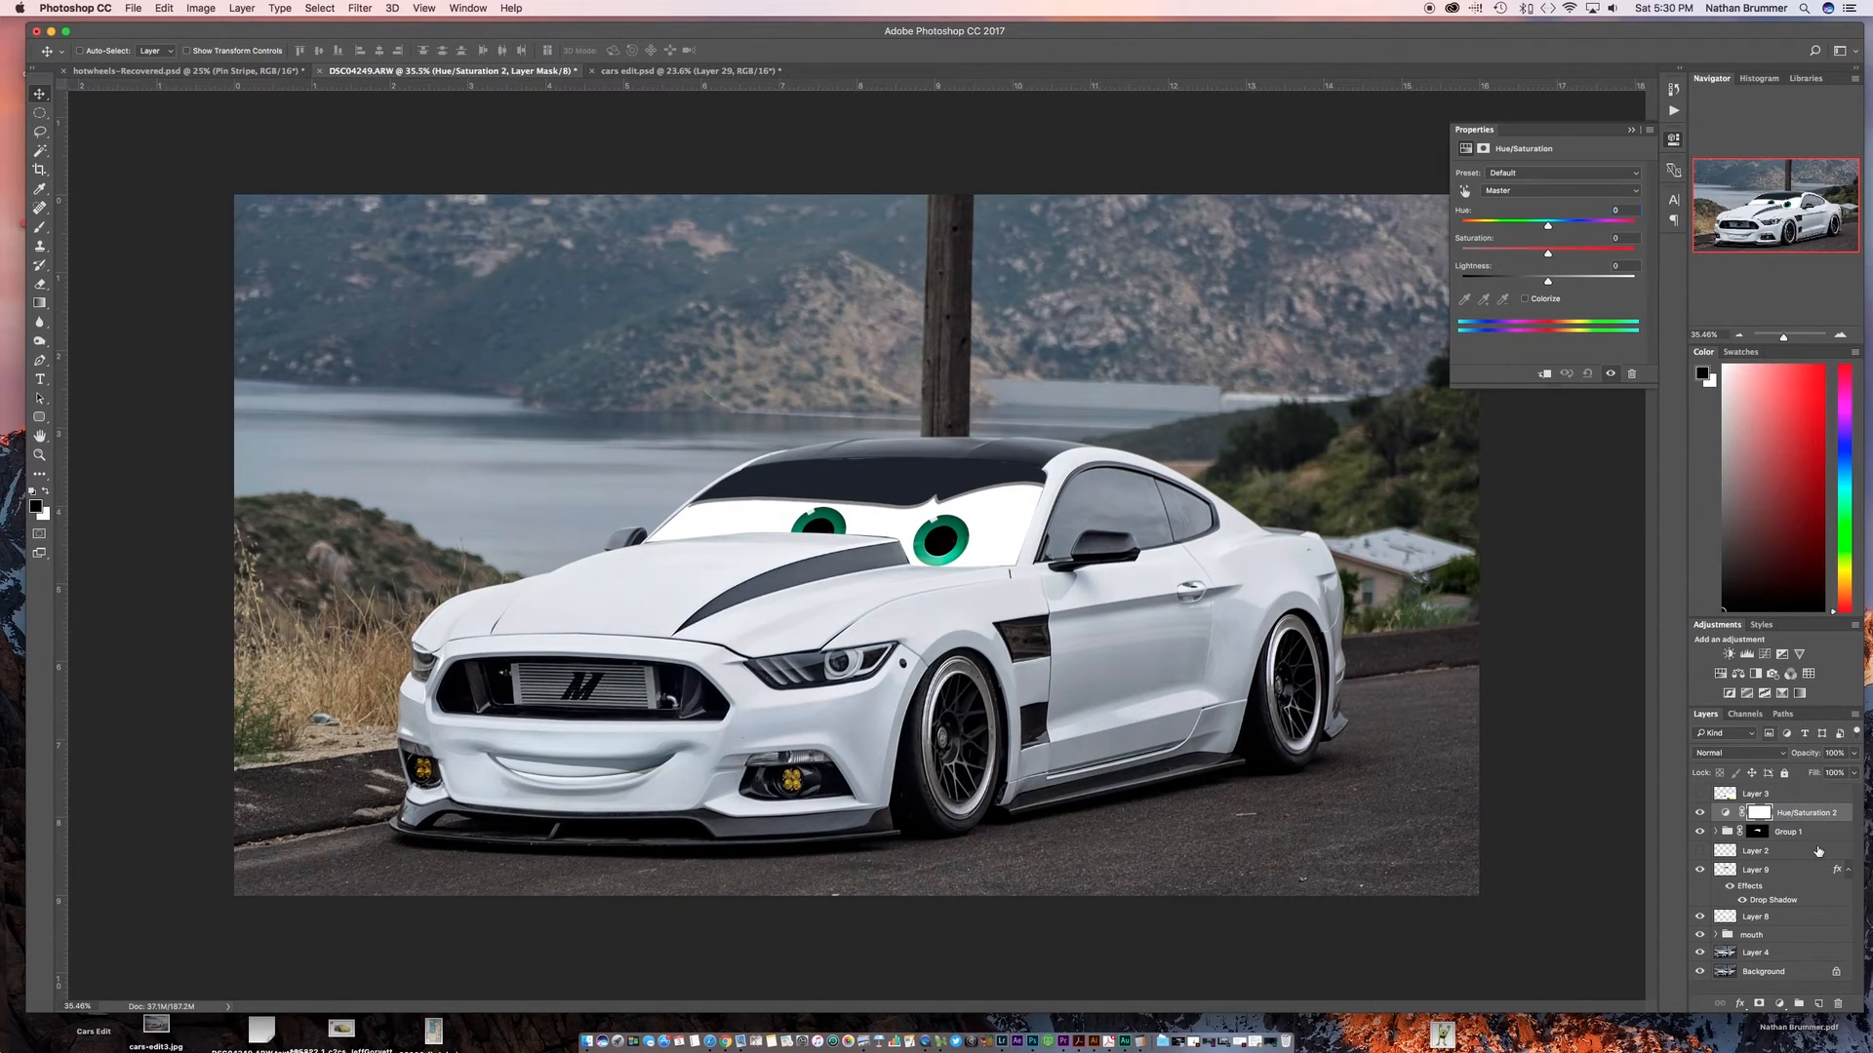
{"action": "right_click", "coordinate": [1846, 820]}
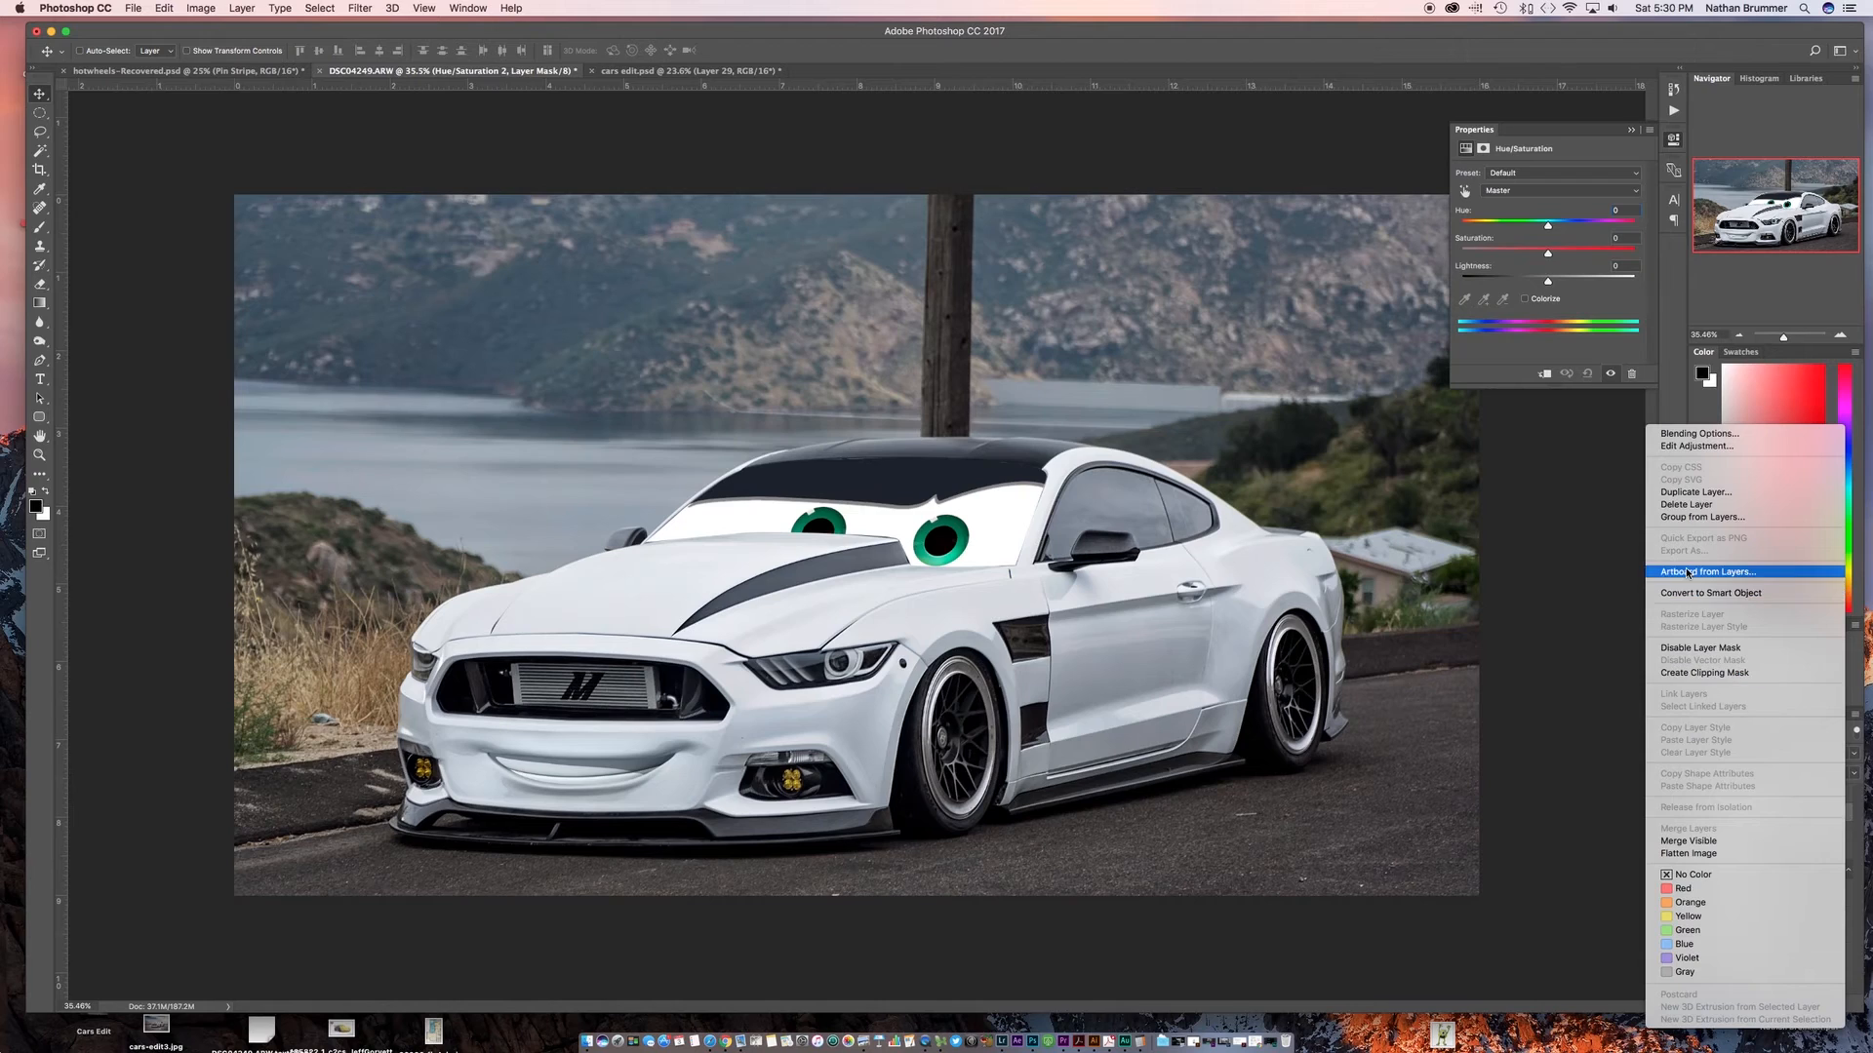
{"action": "left_click", "coordinate": [1694, 673]}
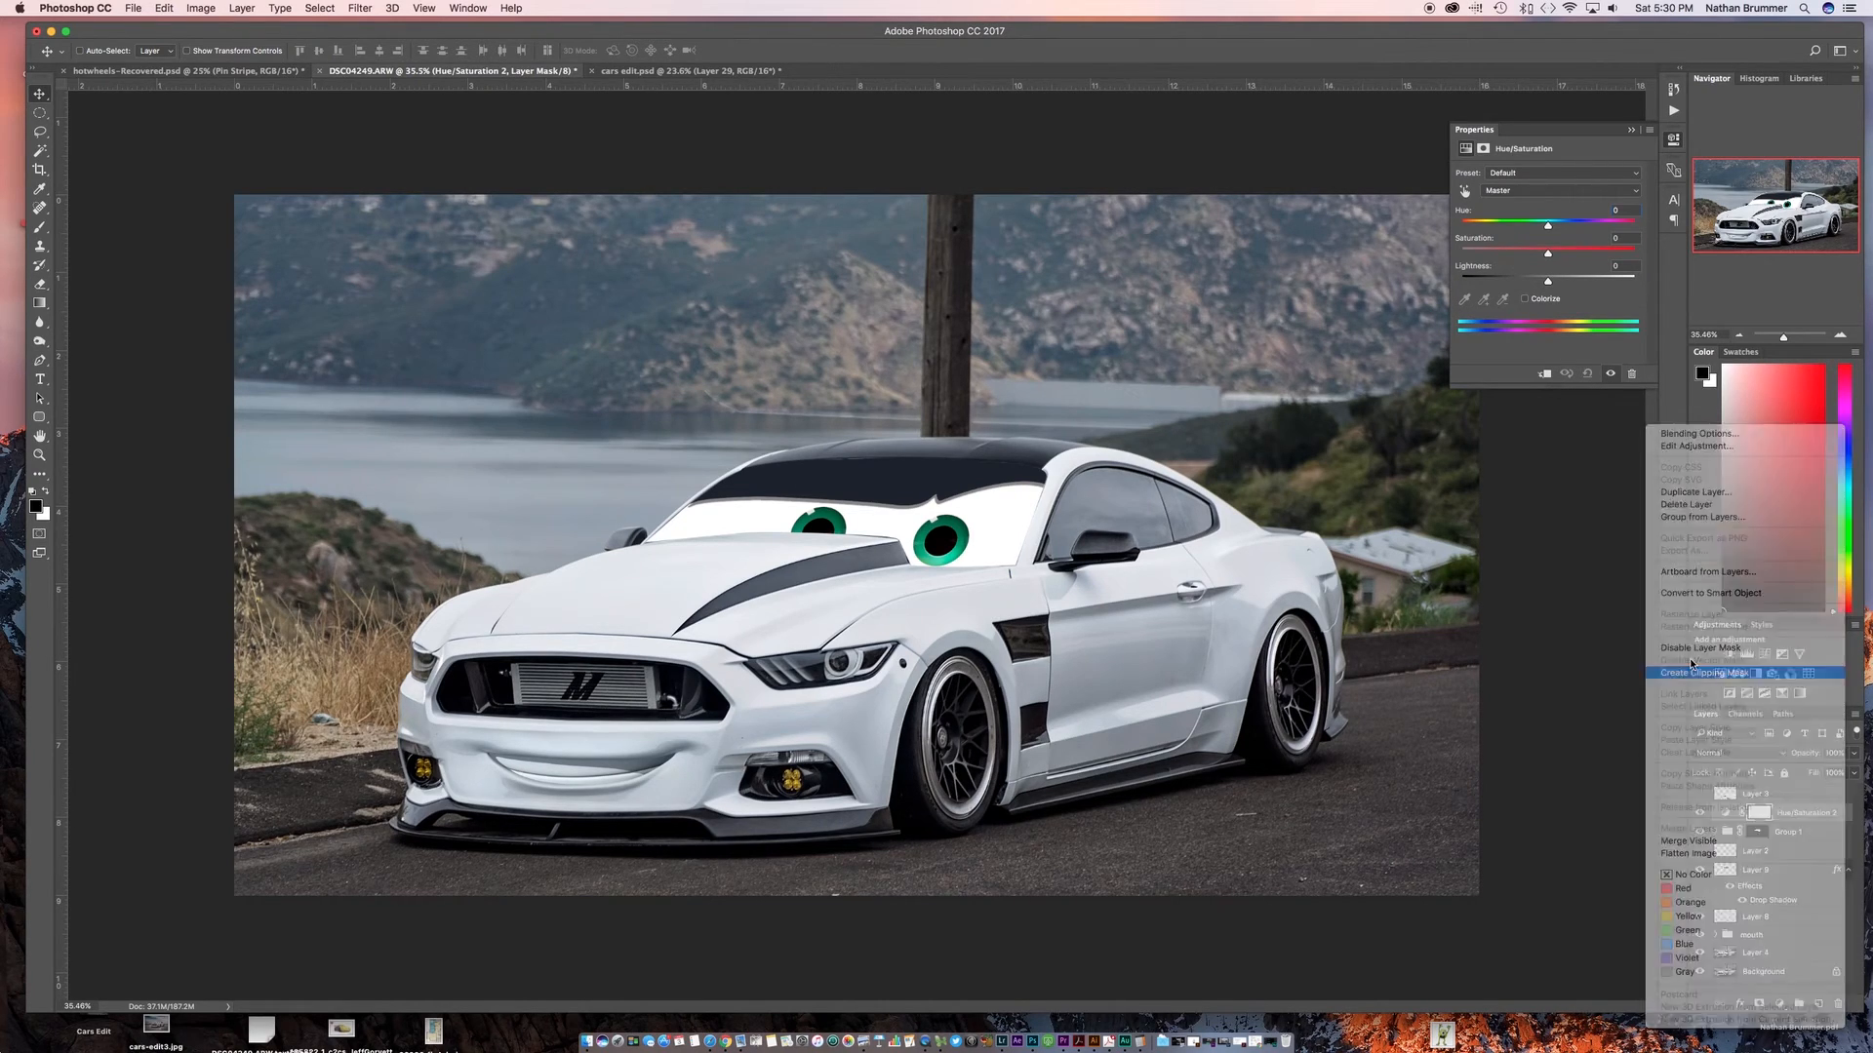
Shift the hue of the Greens range to +91 to turn the irises blue
{"action": "left_click", "coordinate": [1531, 195]}
{"action": "left_click", "coordinate": [1527, 191]}
{"action": "left_click", "coordinate": [1518, 196]}
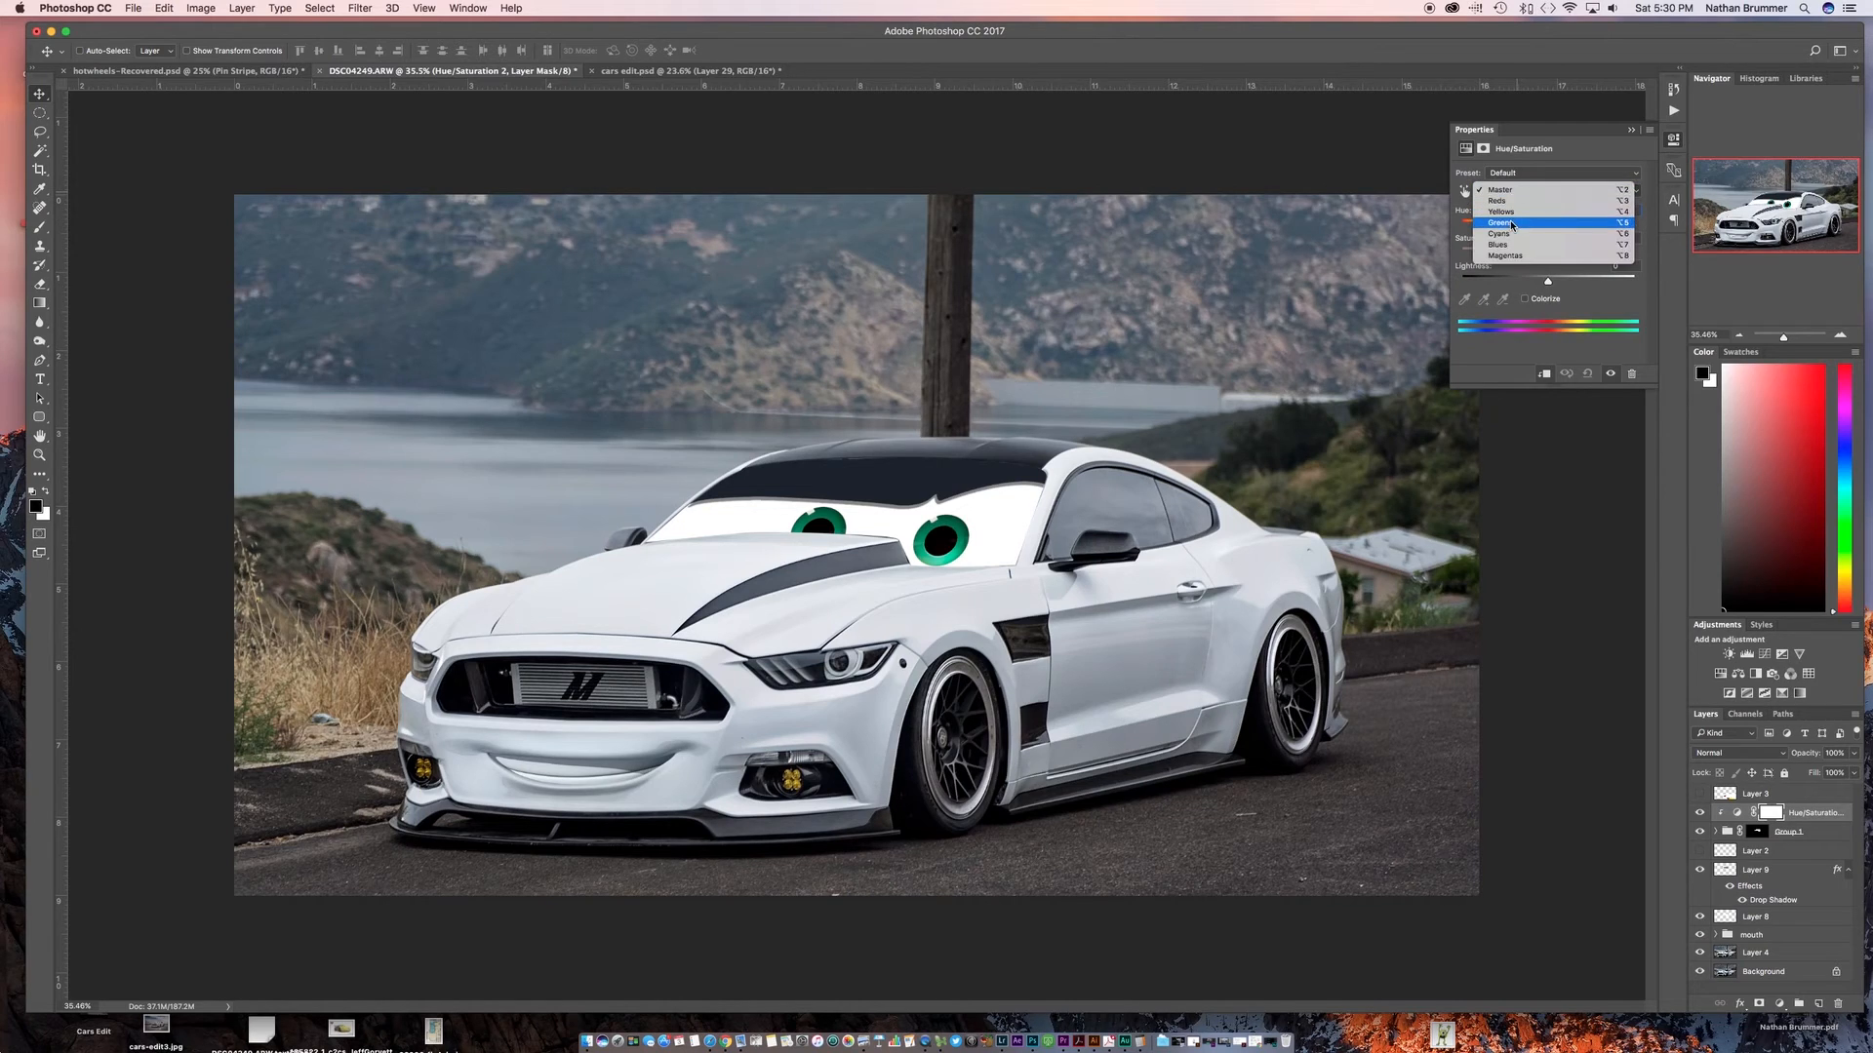
{"action": "left_click", "coordinate": [1510, 222]}
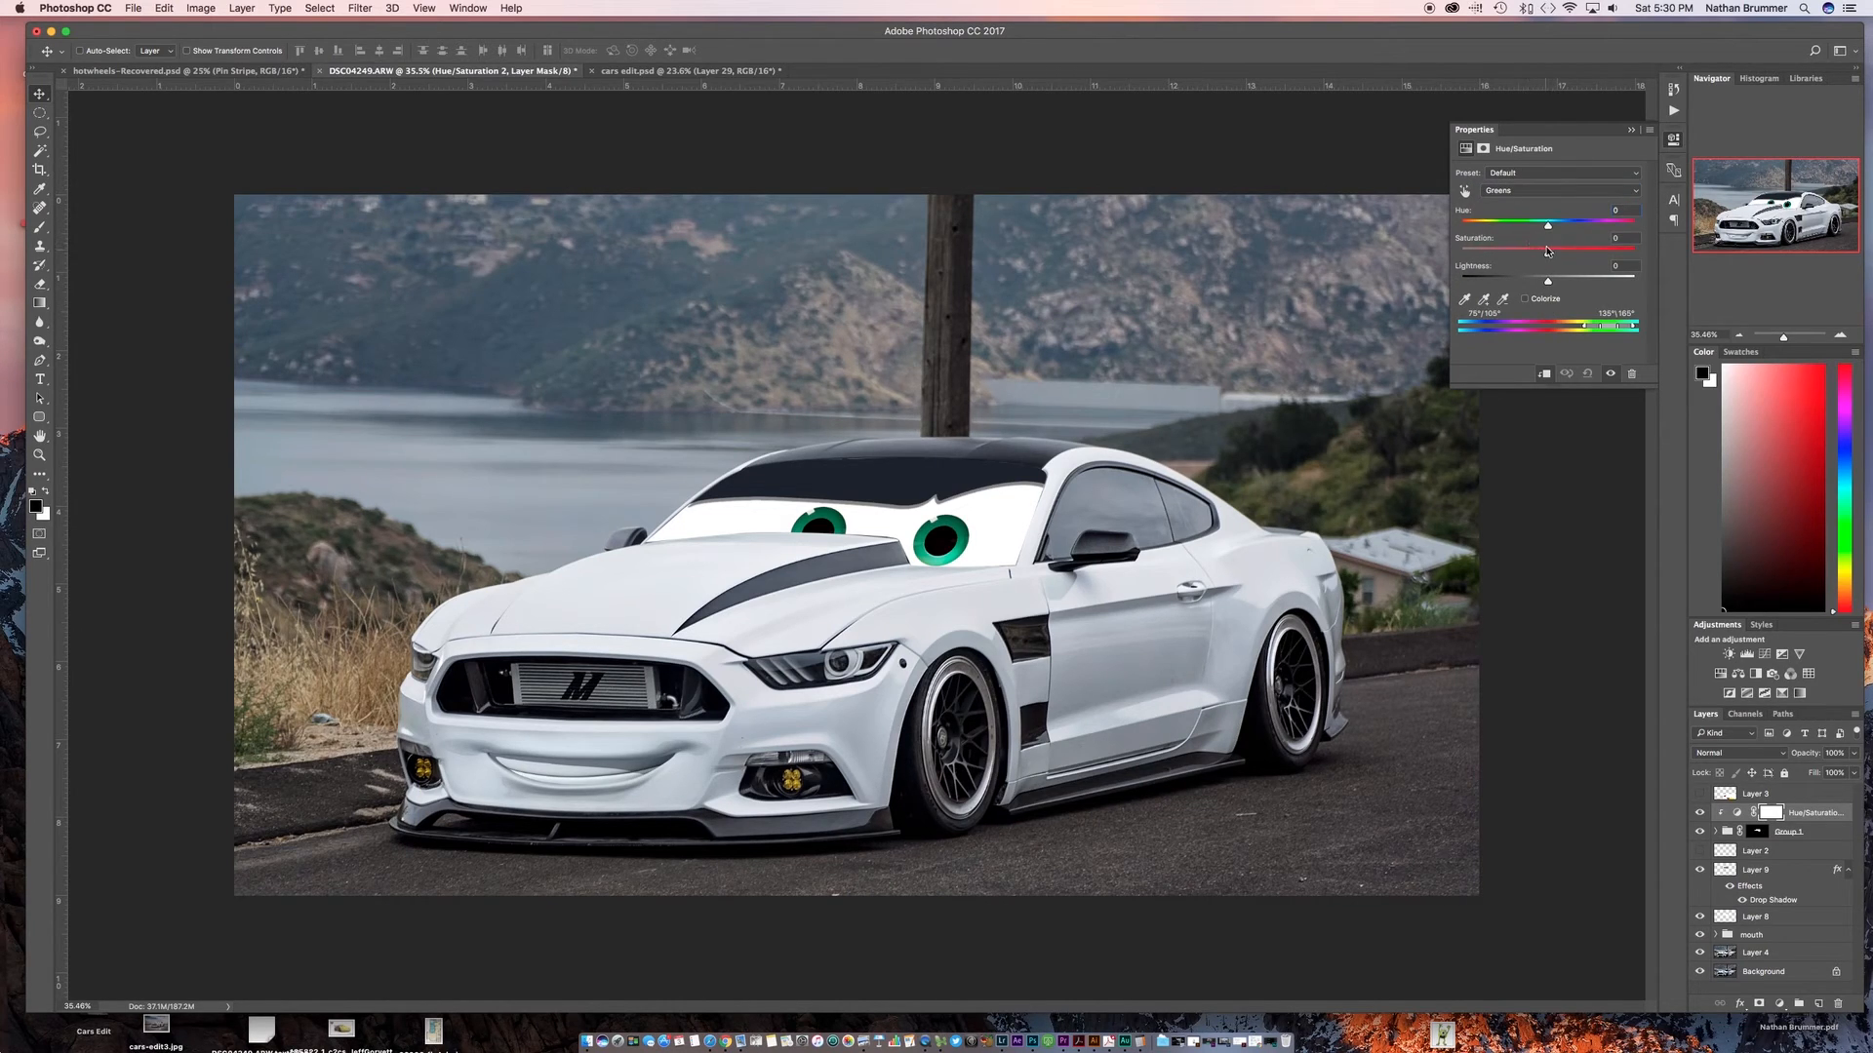
{"action": "left_click_drag", "start_coordinate": [1549, 226], "coordinate": [1605, 226]}
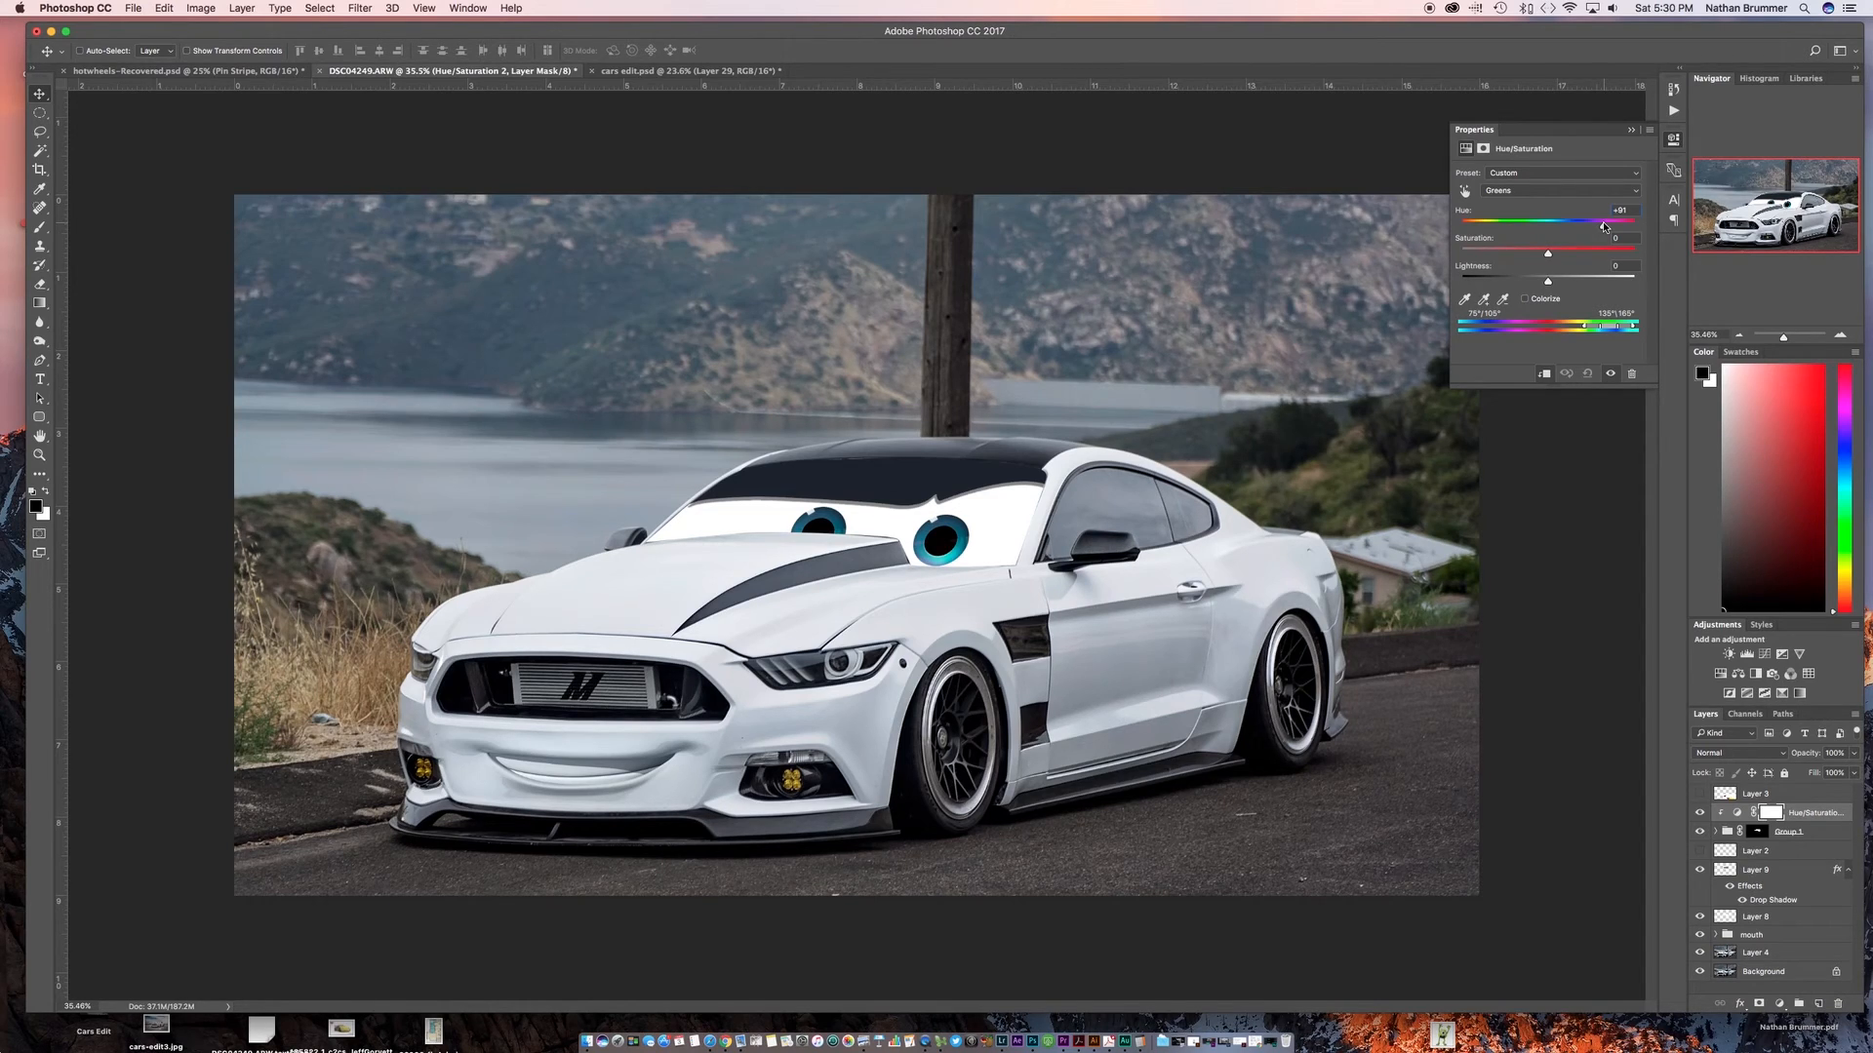
{"action": "left_click", "coordinate": [1631, 130]}
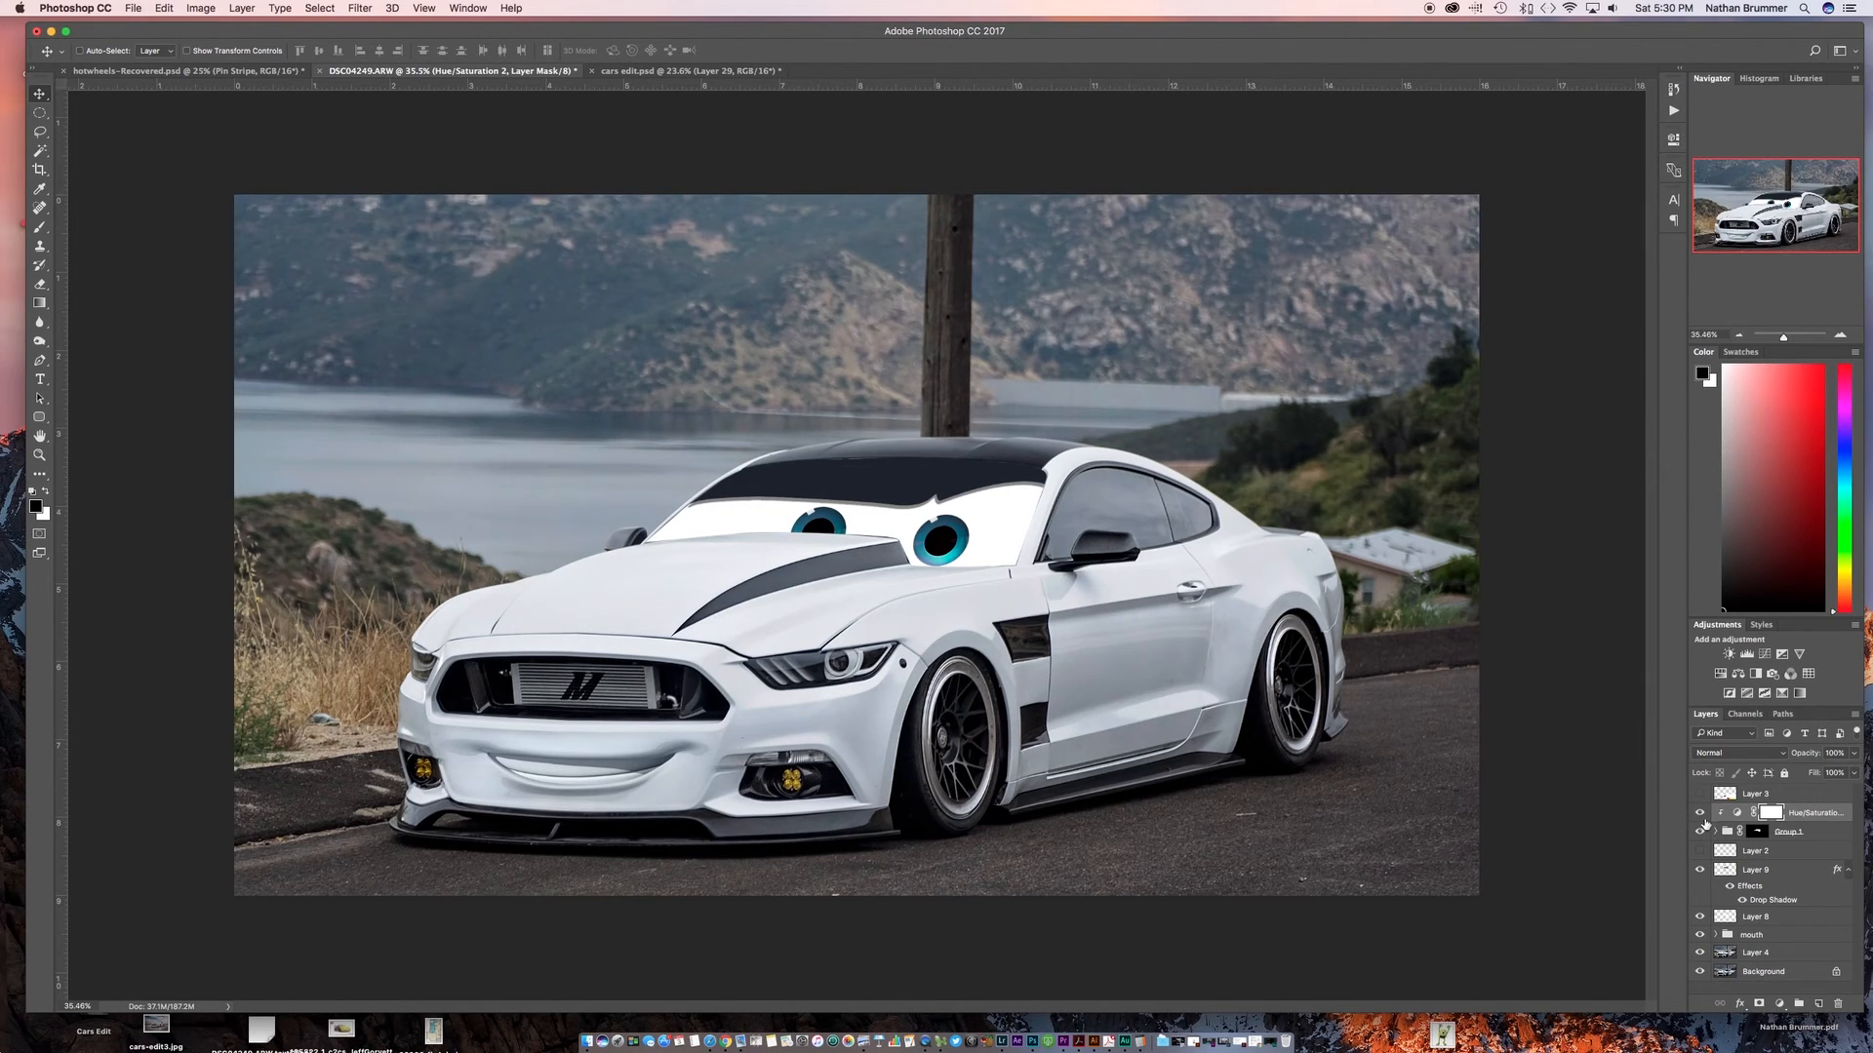
Compare the irises with and without the Hue/Saturation adjustment and examine the whole car at different magnifications
{"action": "left_click", "coordinate": [1700, 813]}
{"action": "left_click", "coordinate": [1700, 813]}
{"action": "scroll", "coordinate": [981, 591], "scroll_direction": "down", "scroll_amount": 10}
{"action": "scroll", "coordinate": [981, 591], "scroll_direction": "up", "scroll_amount": 5}
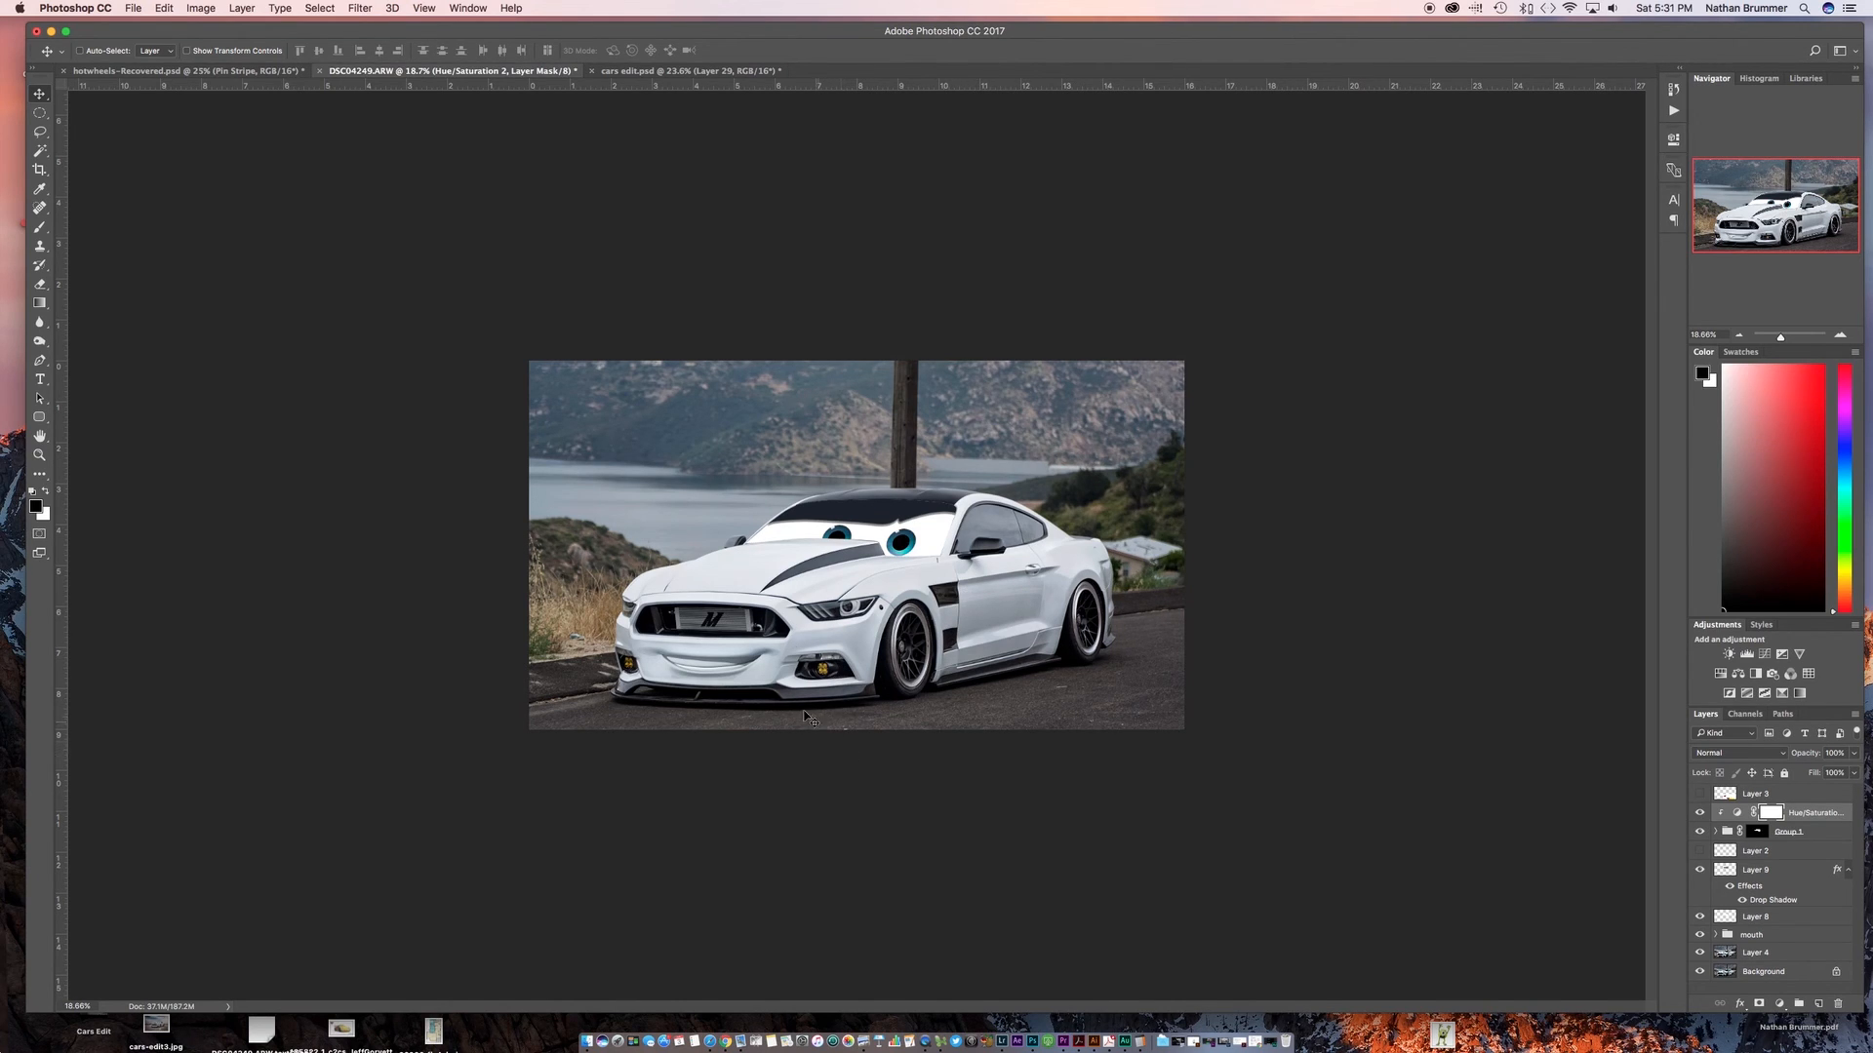
{"action": "scroll", "coordinate": [775, 651], "scroll_direction": "up", "scroll_amount": 4}
{"action": "scroll", "coordinate": [775, 652], "scroll_direction": "down", "scroll_amount": 3}
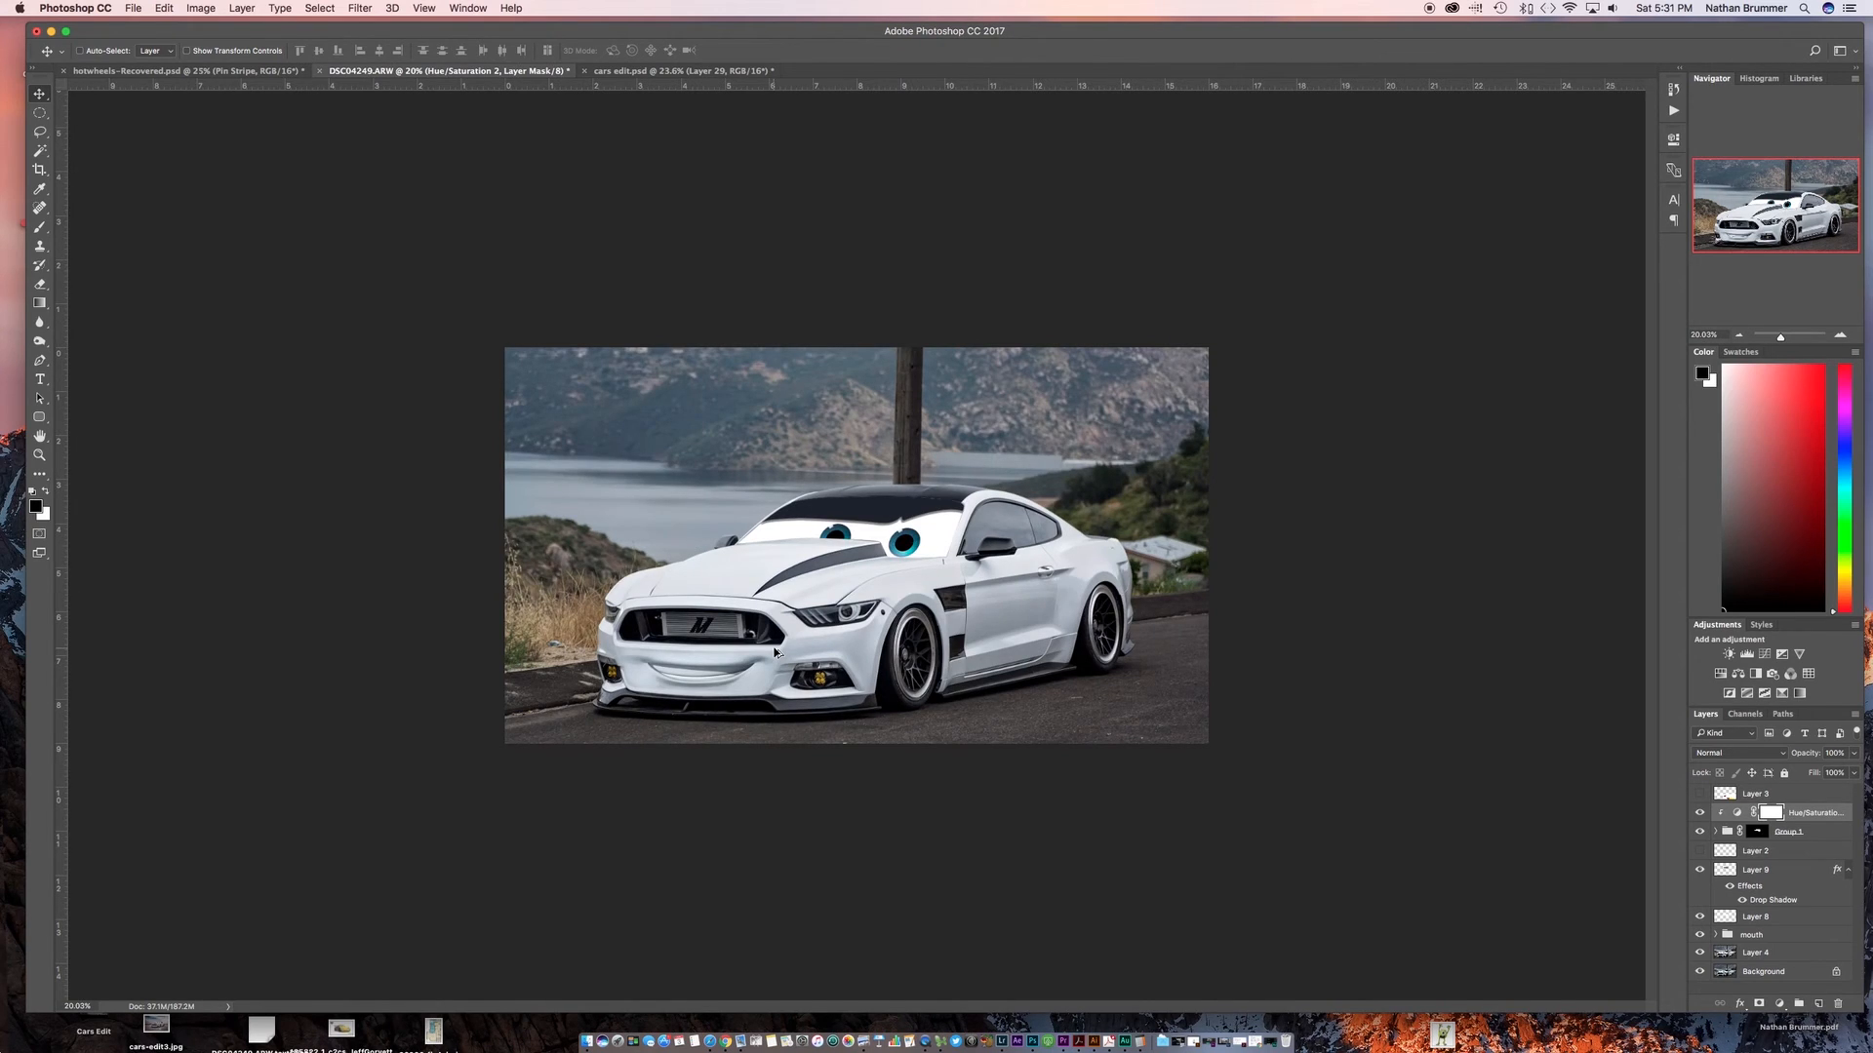
{"action": "scroll", "coordinate": [775, 651], "scroll_direction": "up", "scroll_amount": 3}
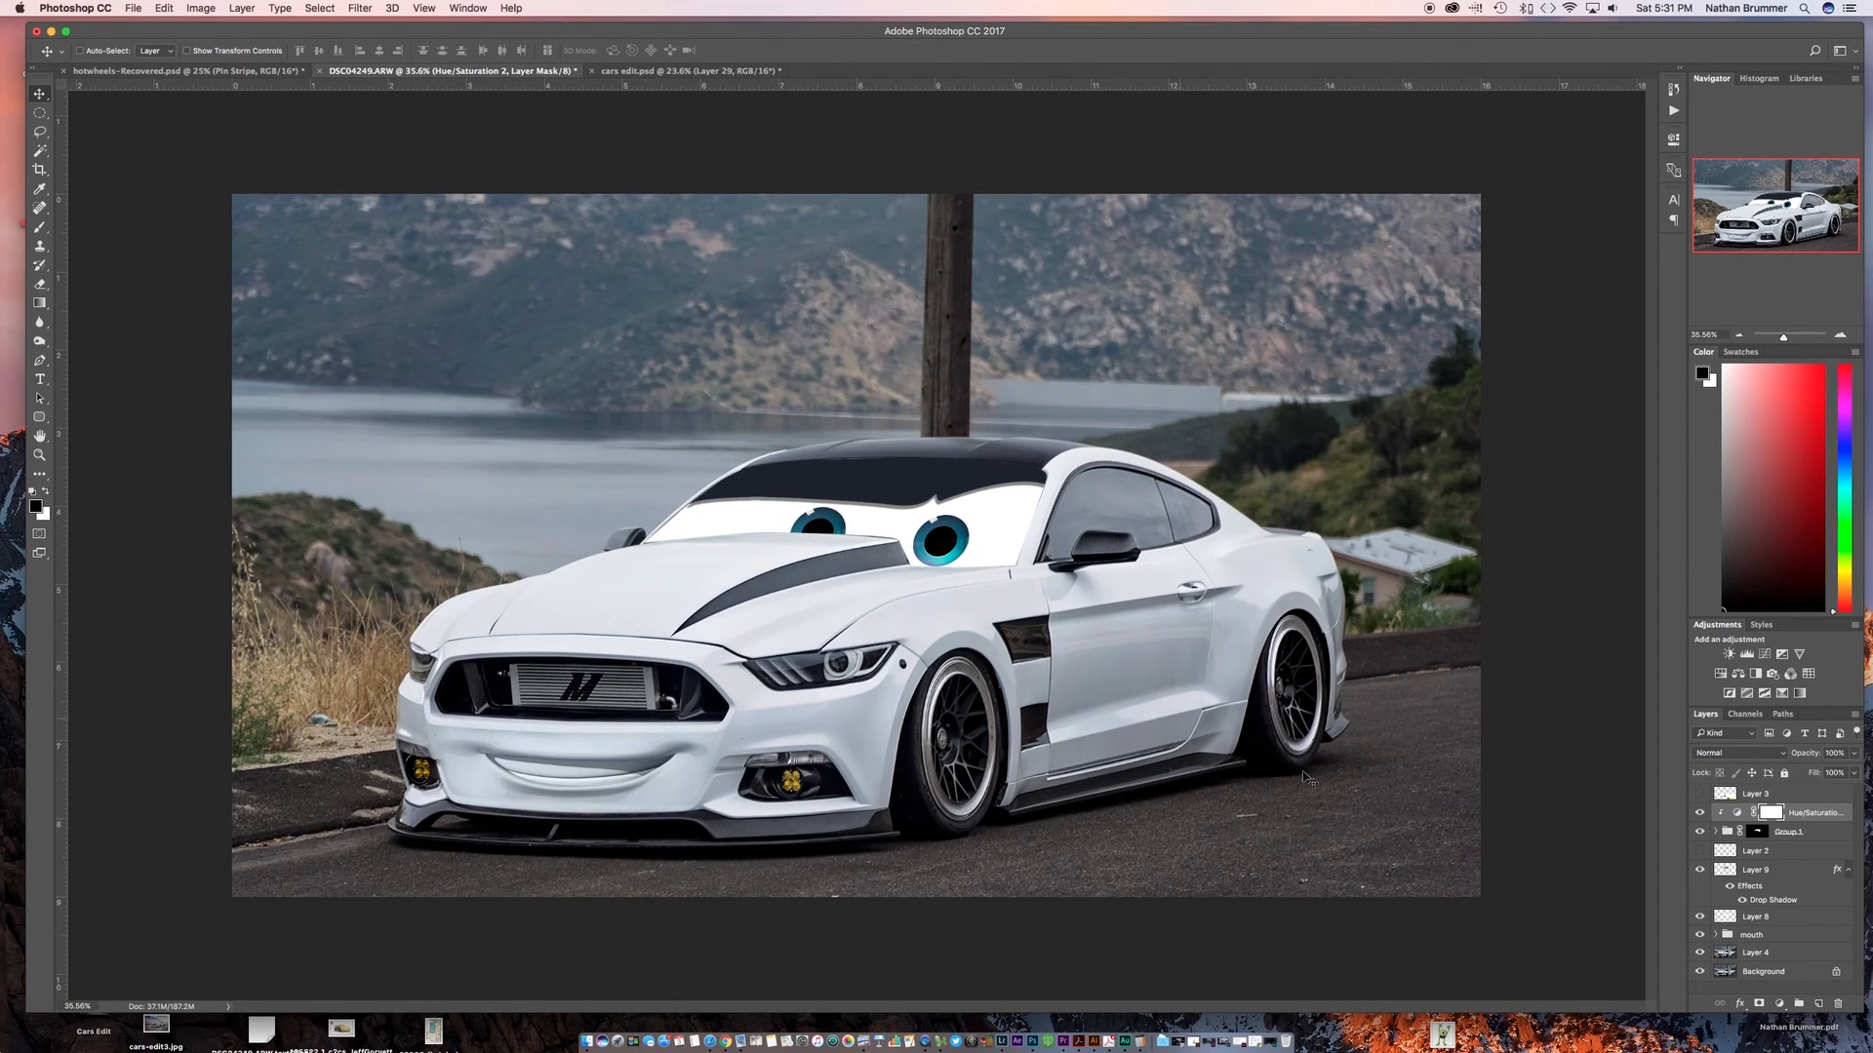
Group all the eye layers, from the Hue/Saturation adjustment down to the white eye area, and name the group Eyes
{"action": "left_click", "coordinate": [1774, 920], "text": "shift"}
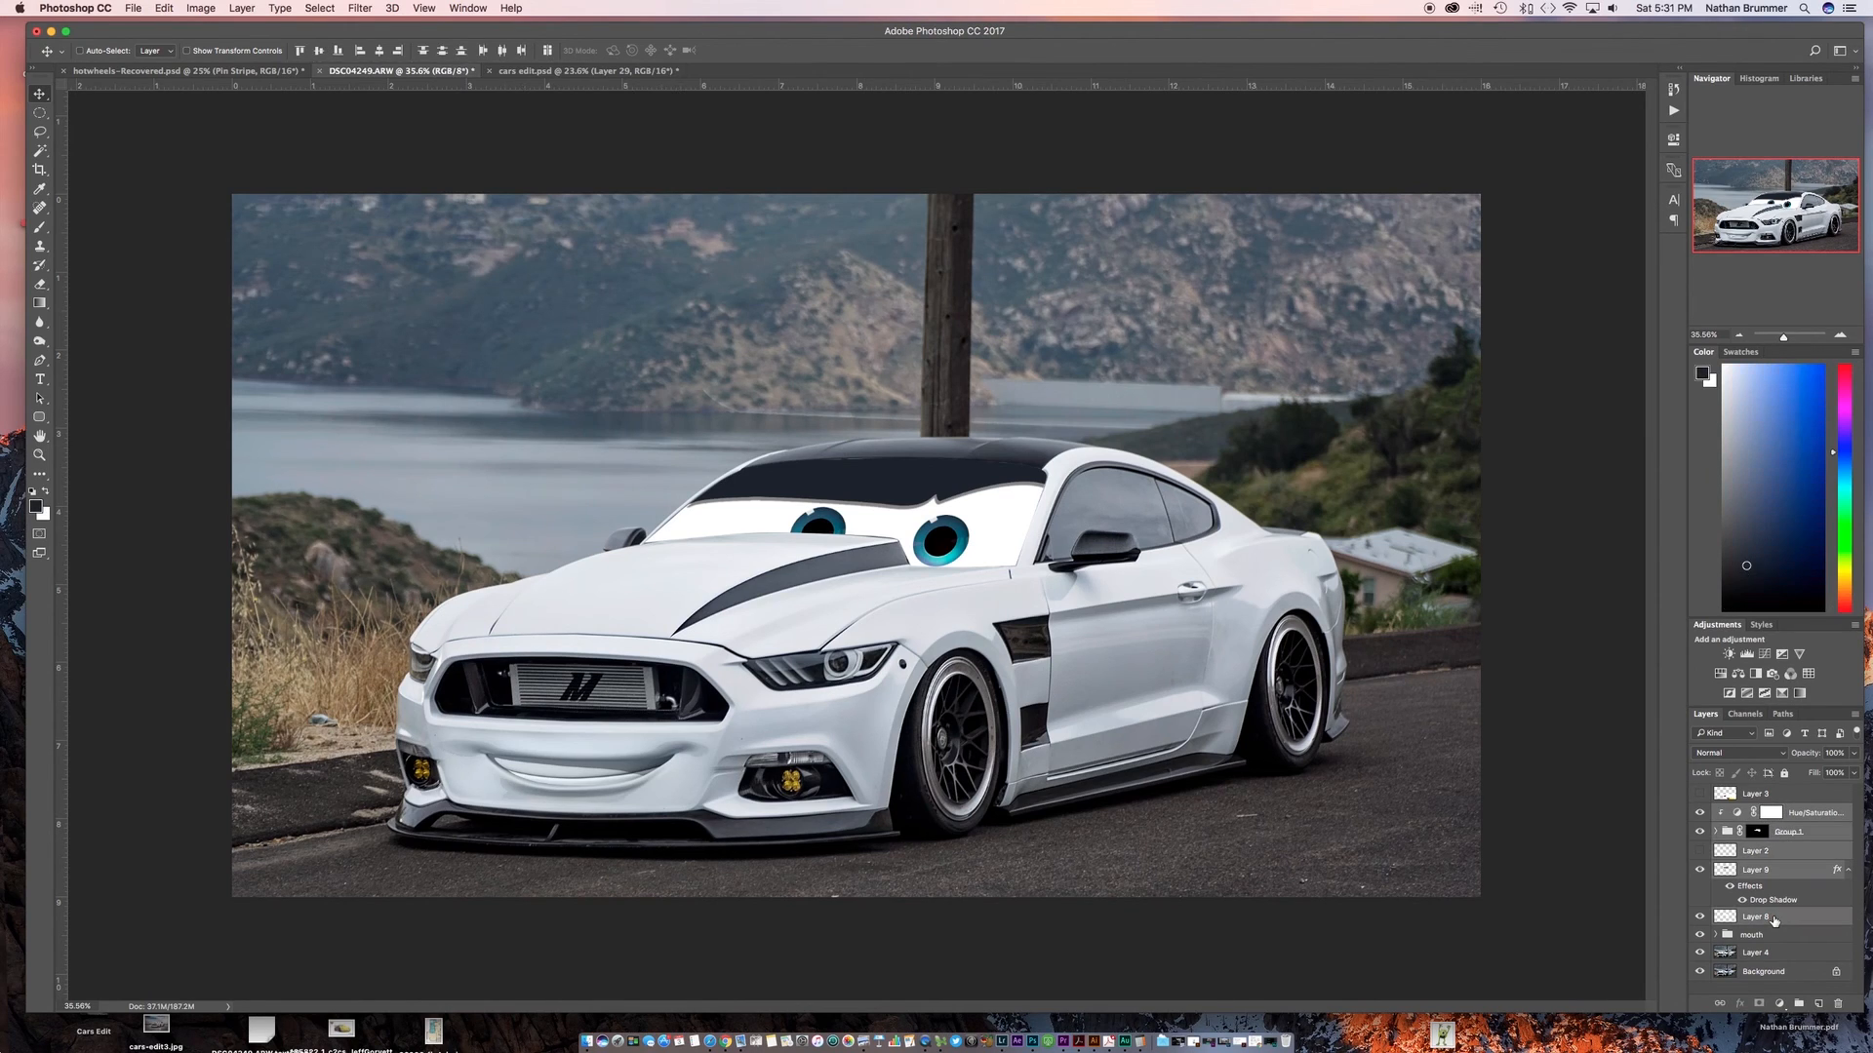
{"action": "left_click", "coordinate": [1797, 1003]}
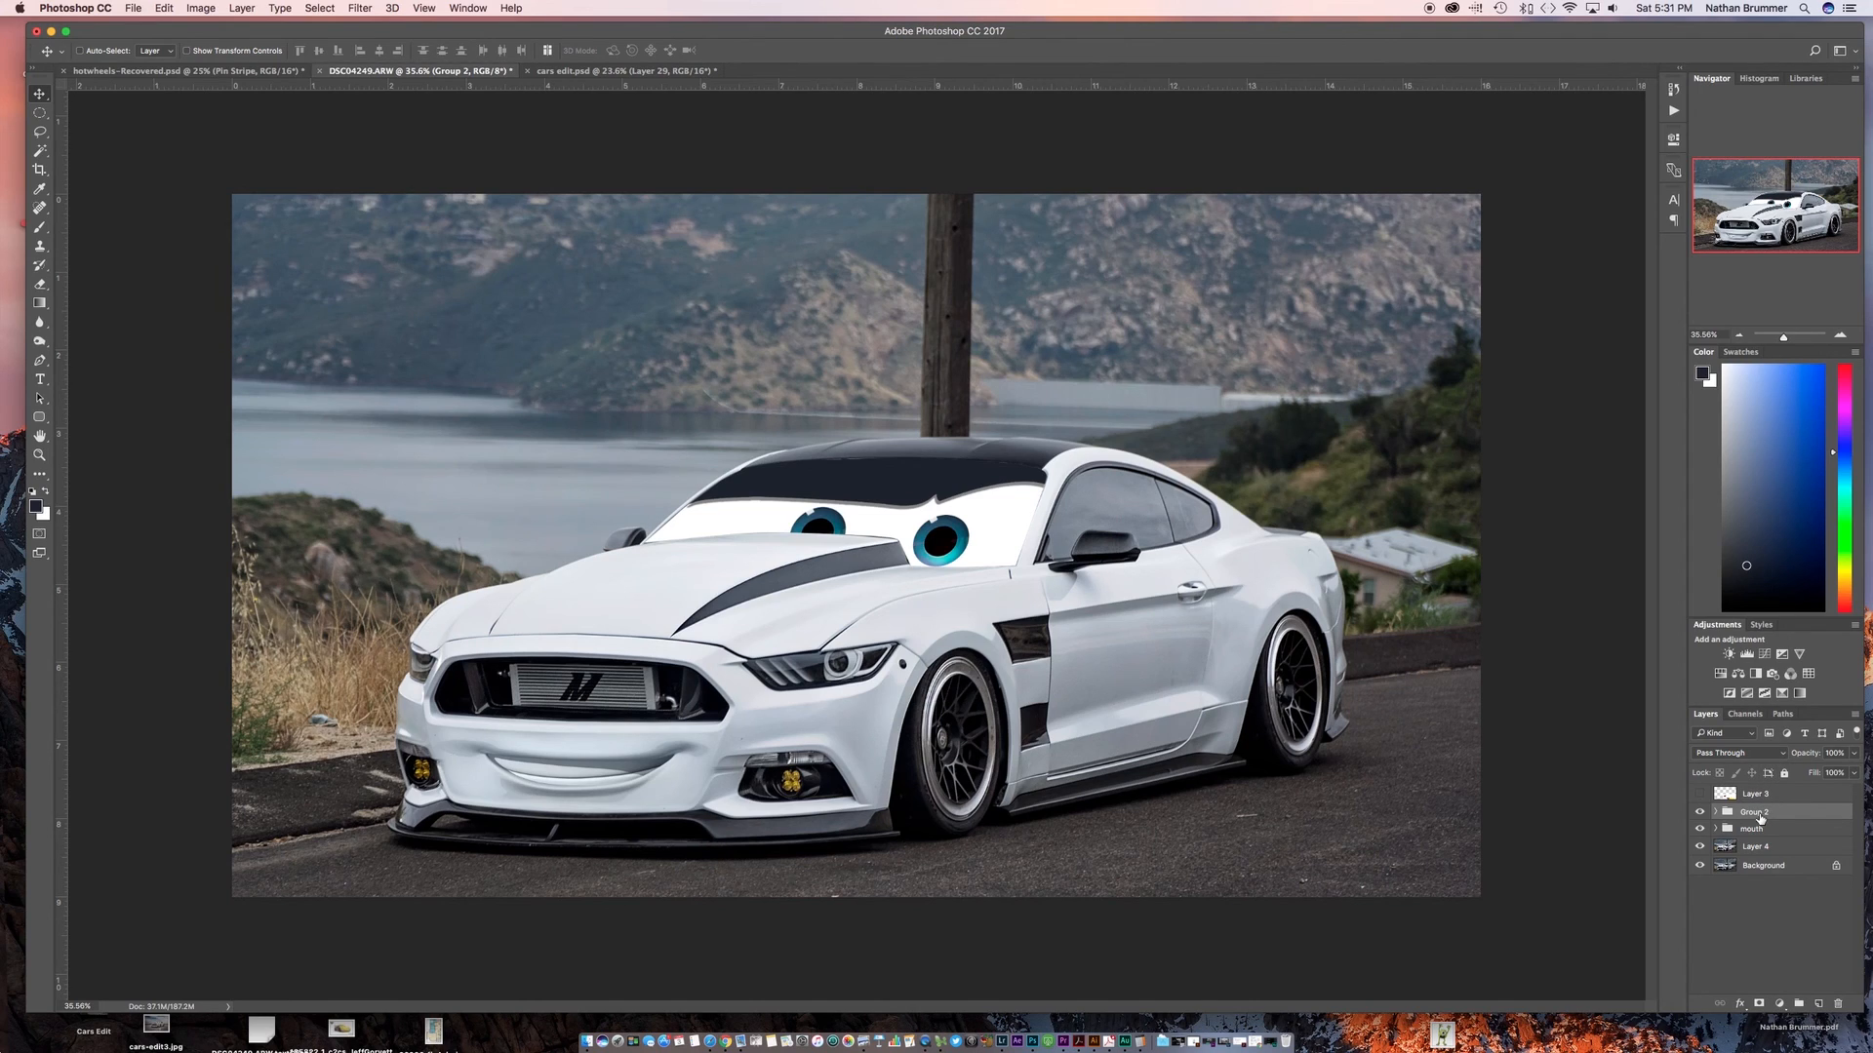
{"action": "double_click", "coordinate": [1757, 813]}
{"action": "type", "text": "Eyes"}
{"action": "key", "text": "Return"}
Compare the car with the Eyes group hidden and shown
{"action": "left_click", "coordinate": [1699, 812]}
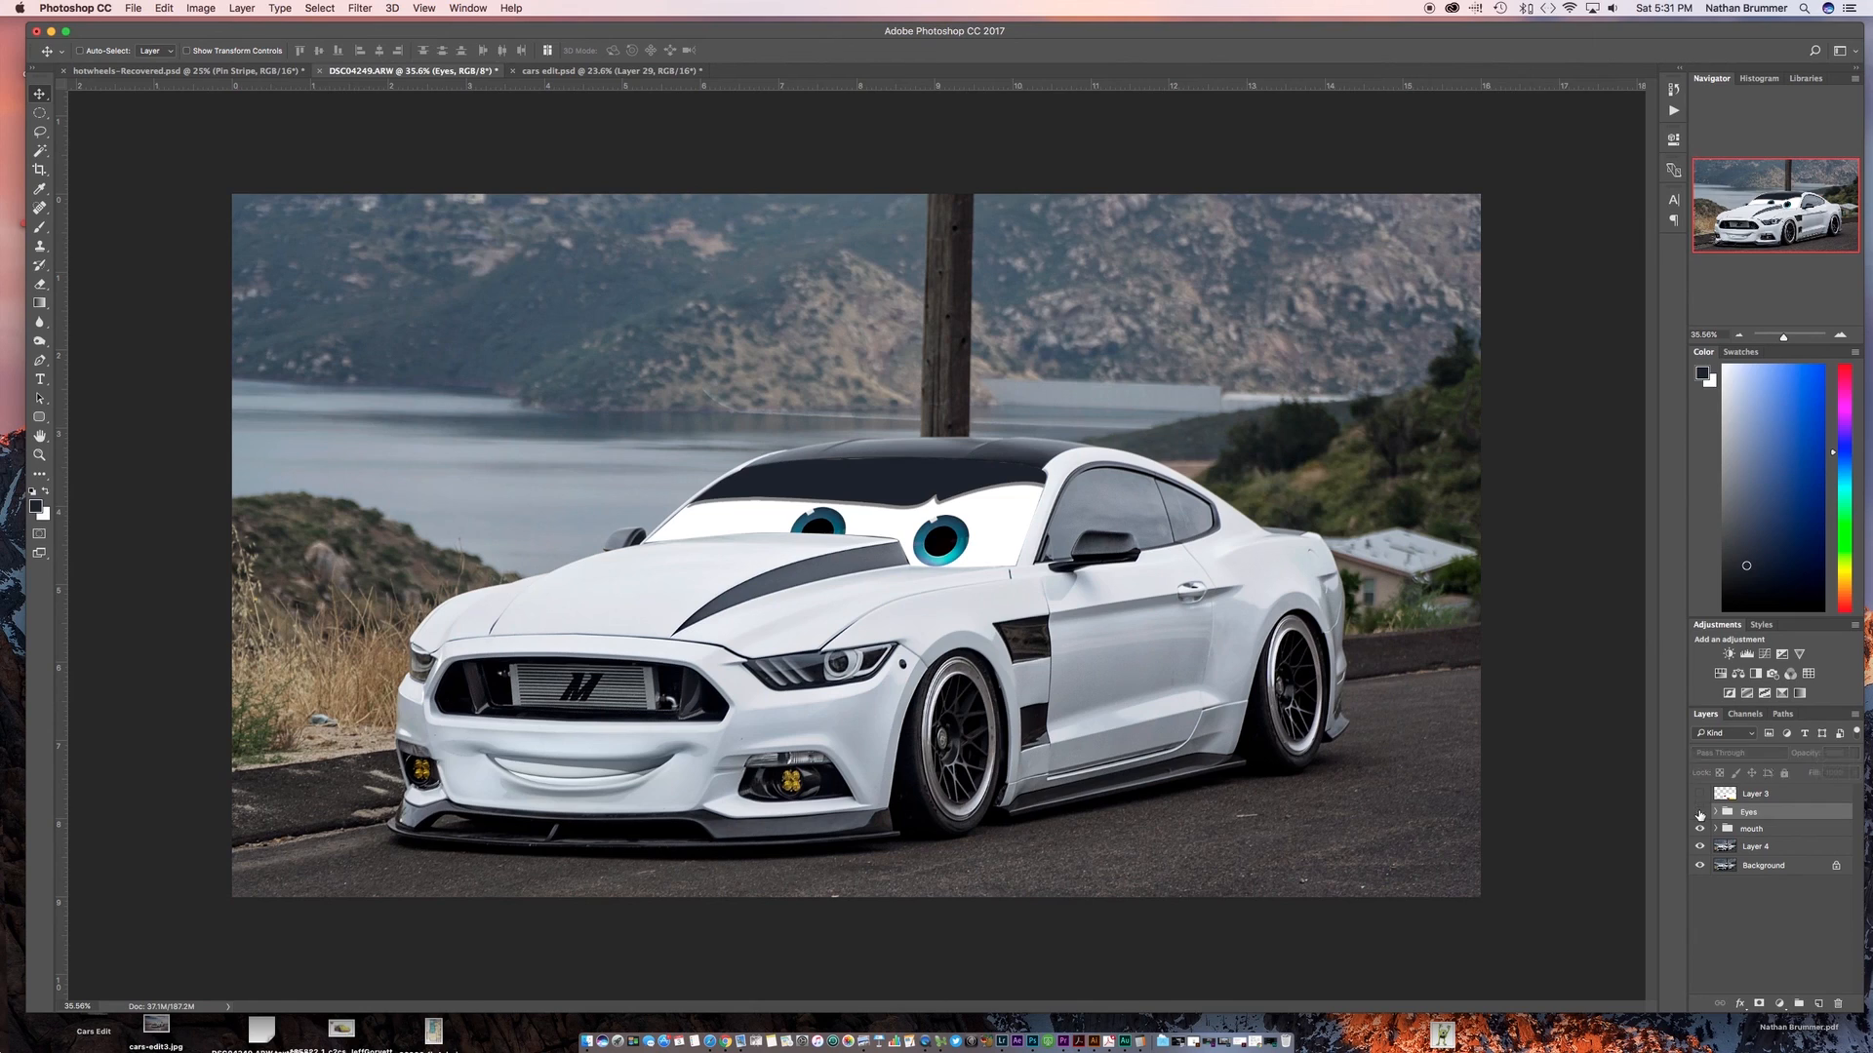
{"action": "left_click", "coordinate": [1699, 813]}
{"action": "left_click", "coordinate": [1699, 812]}
{"action": "left_click", "coordinate": [1699, 813]}
{"action": "left_click", "coordinate": [1699, 813]}
{"action": "left_click", "coordinate": [1699, 813]}
{"action": "left_click", "coordinate": [1699, 813]}
{"action": "left_click", "coordinate": [1699, 813]}
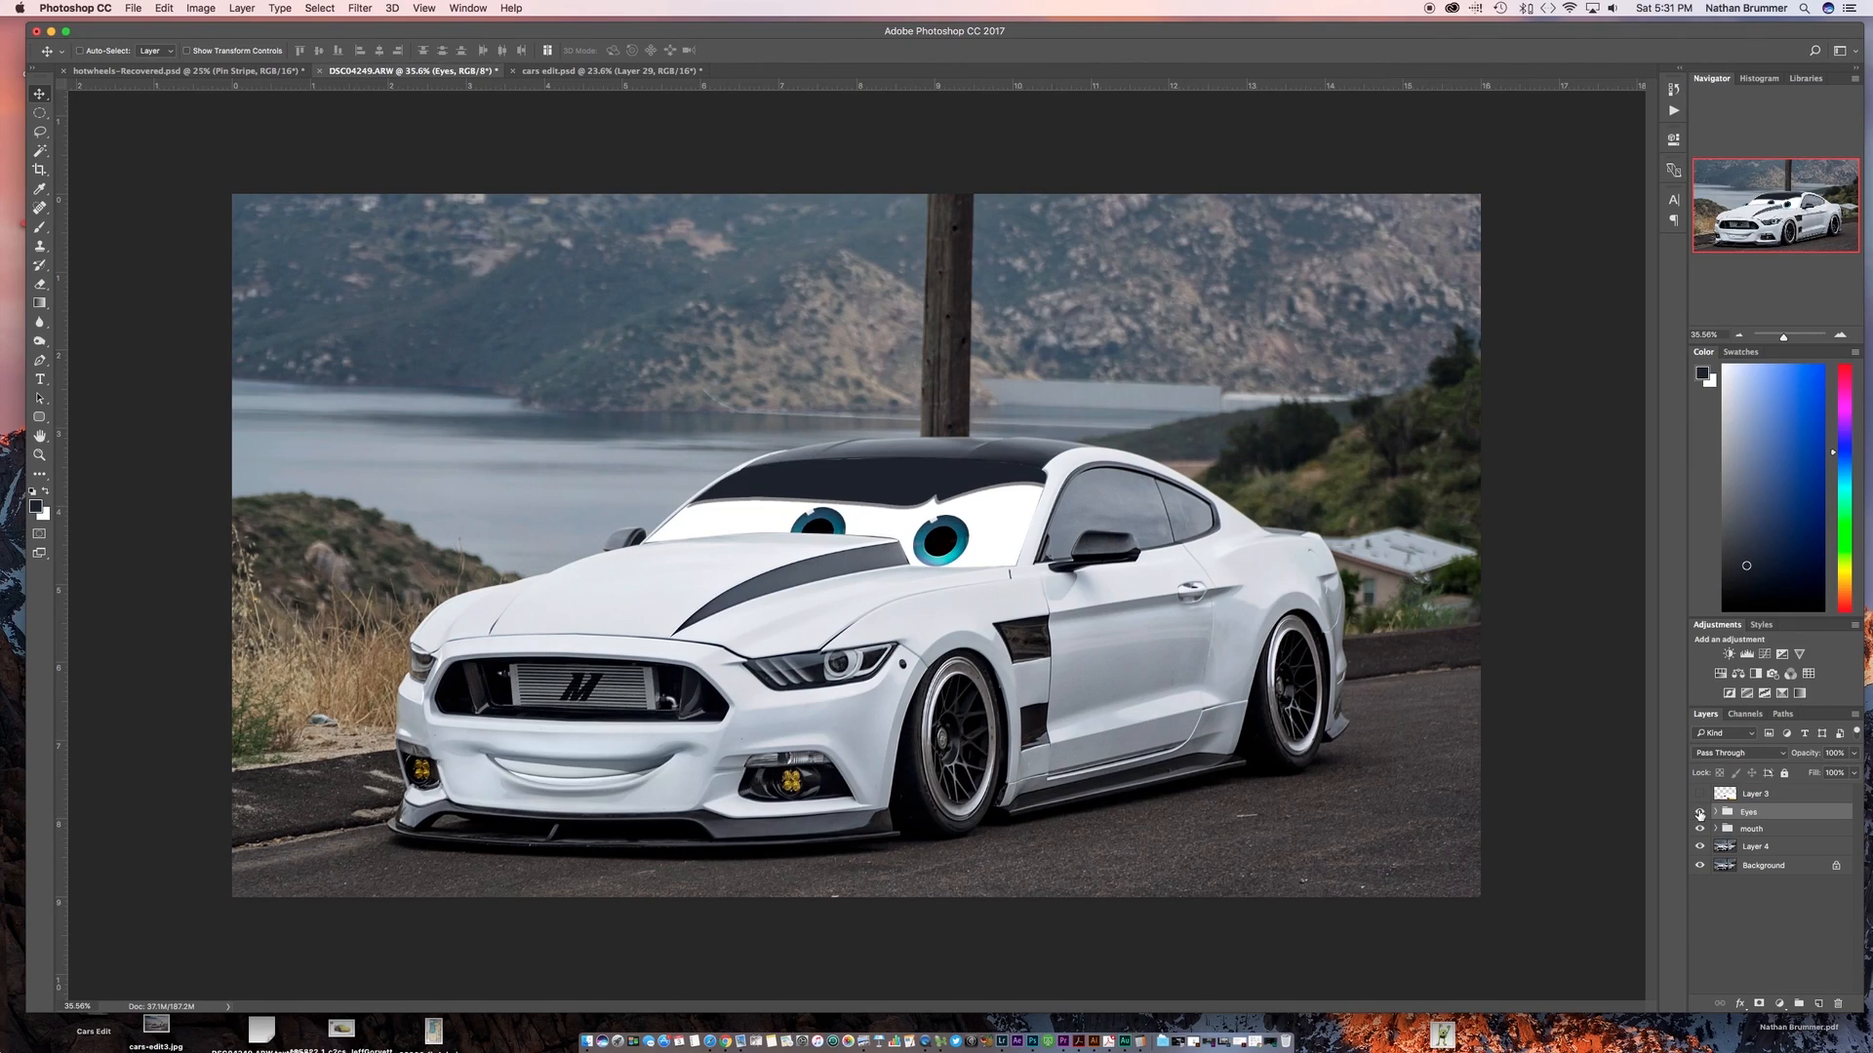